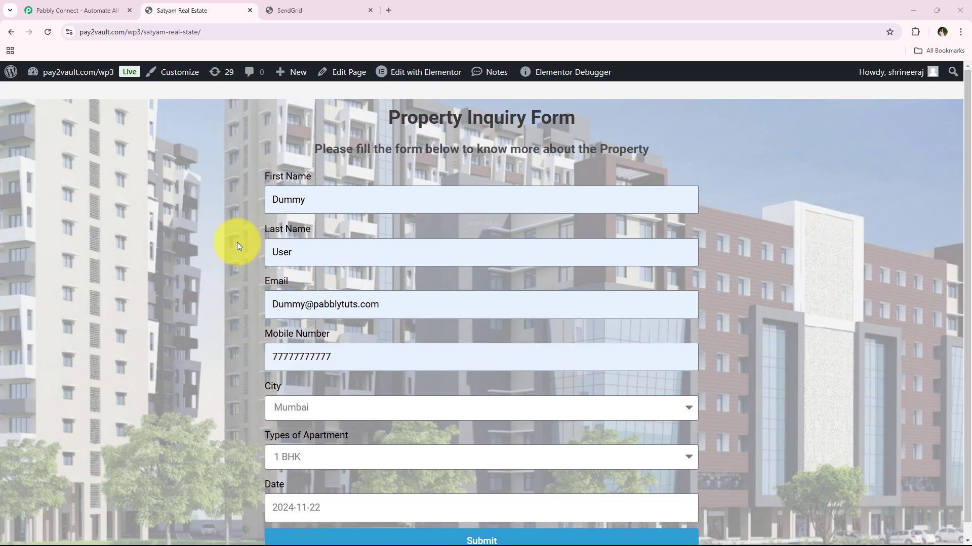
# Step: Submit the filled-in Property Inquiry Form and check the submission message below it
pyautogui.middleClick(179, 236)
pyautogui.middleClick(178, 258)
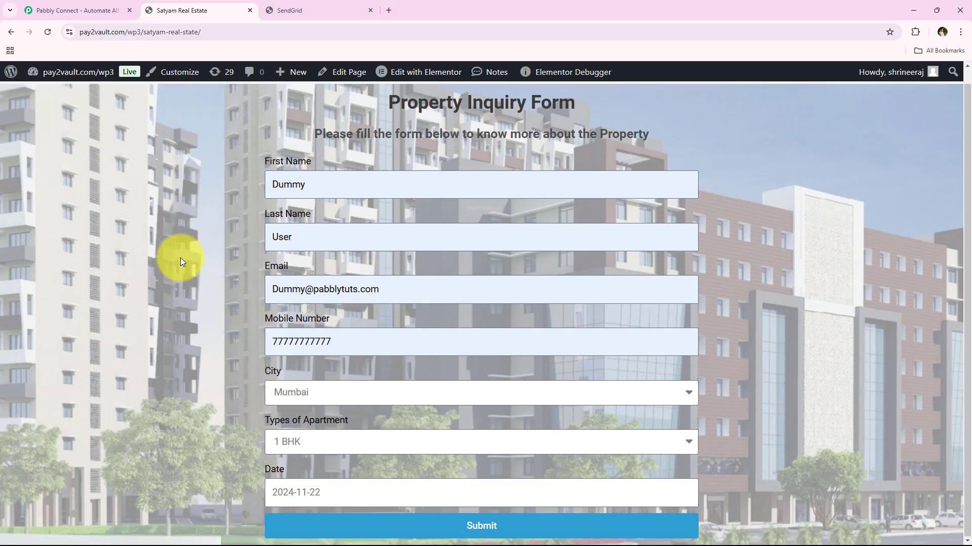
pyautogui.click(523, 526)
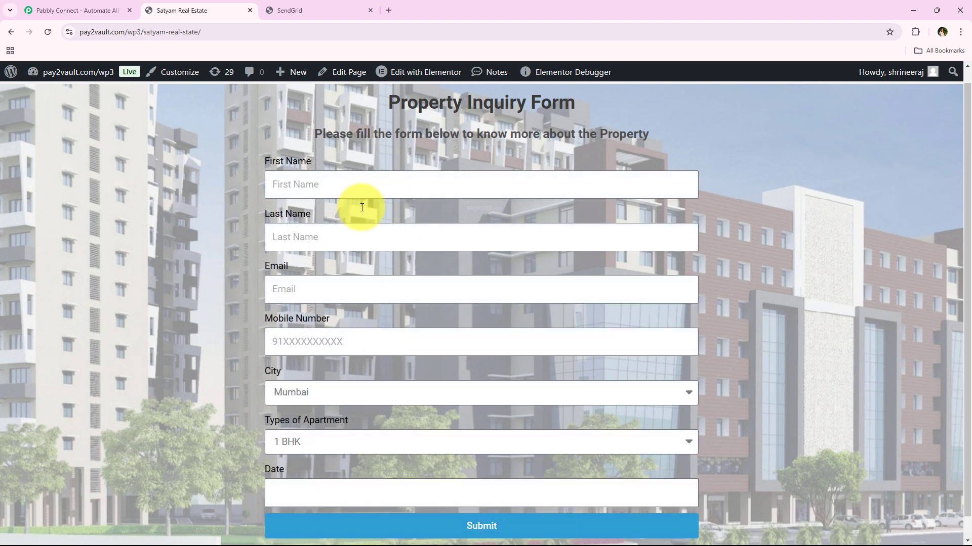
pyautogui.scroll(-1, 250, 329)
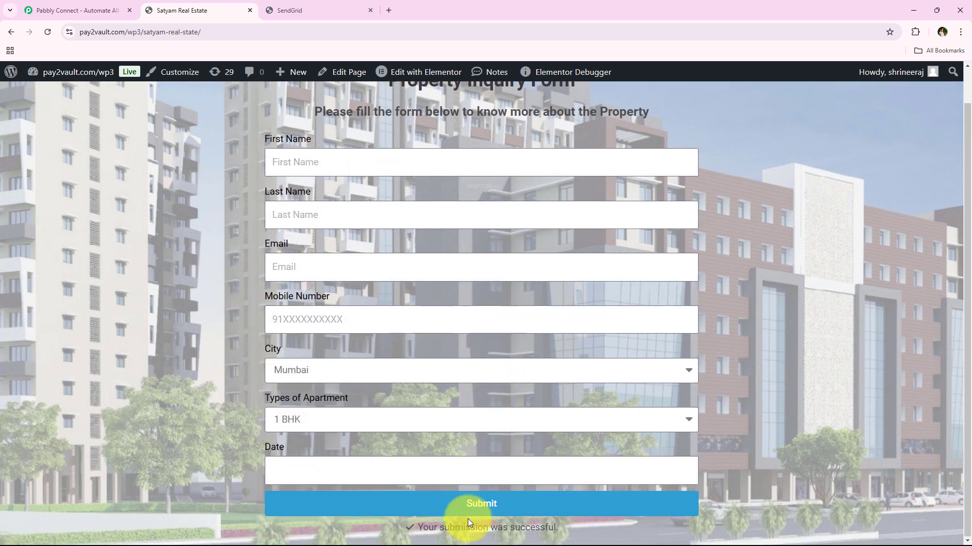
pyautogui.moveTo(440, 528); pyautogui.dragTo(568, 532)
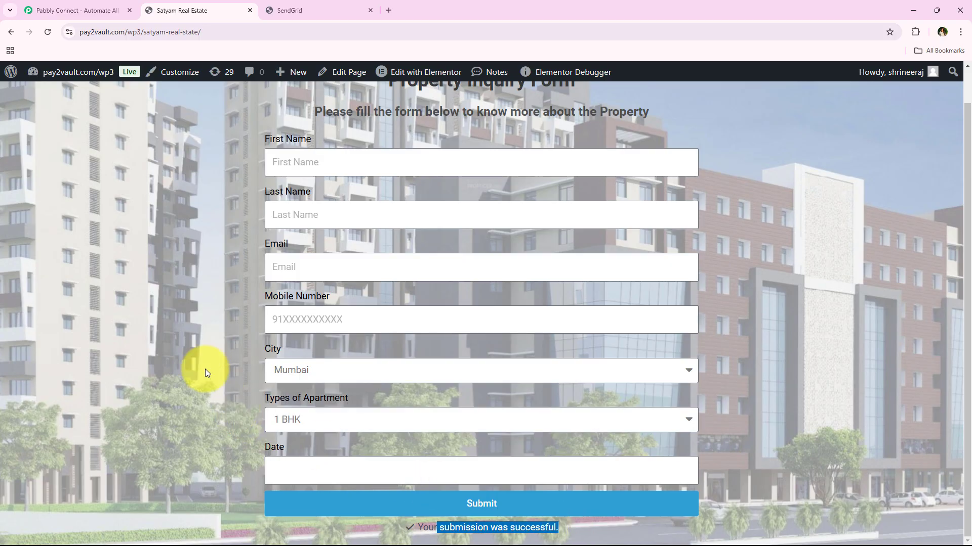
pyautogui.click(191, 349)
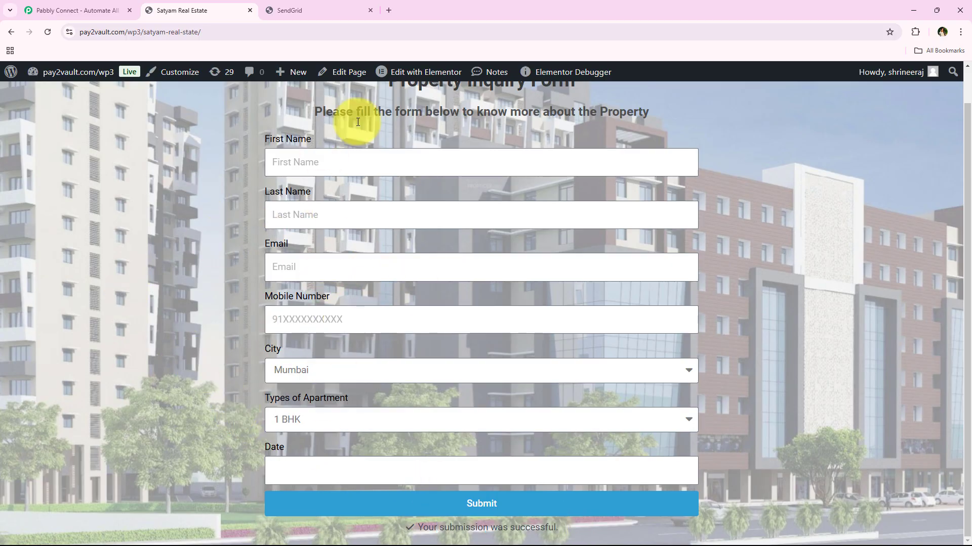
# Step: Switch to SendGrid, review the reserved fields of the contact in the Elementor Leads list, and return to the contact lists
pyautogui.click(291, 10)
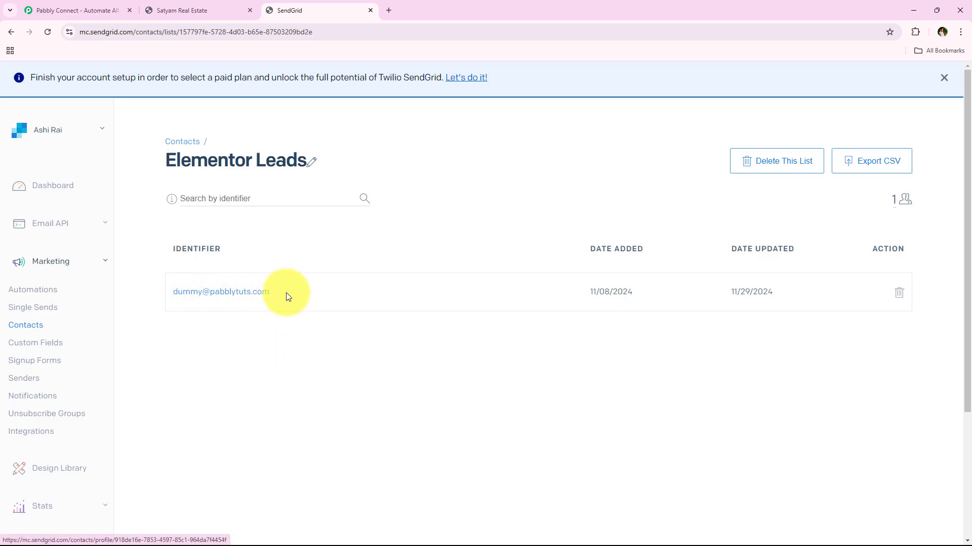
pyautogui.click(225, 293)
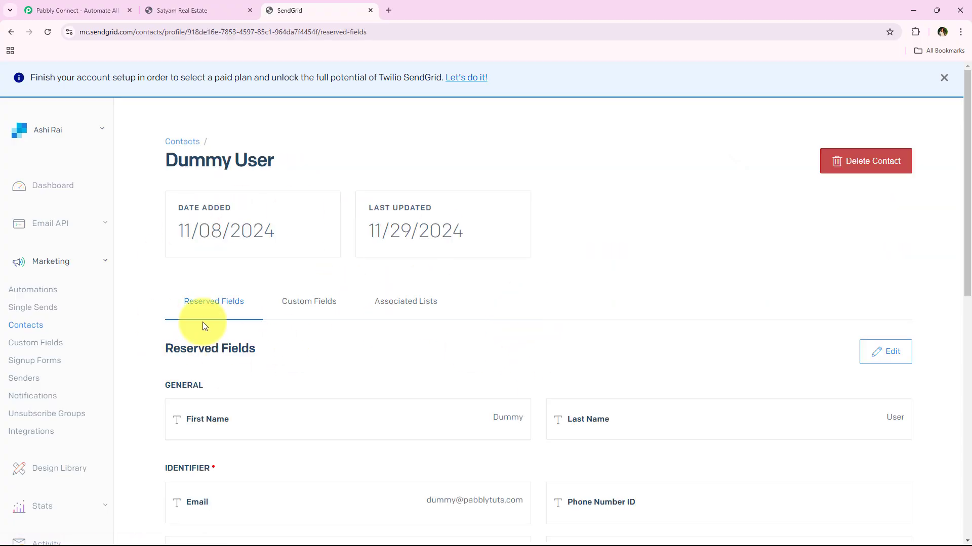
pyautogui.scroll(-1, 203, 322)
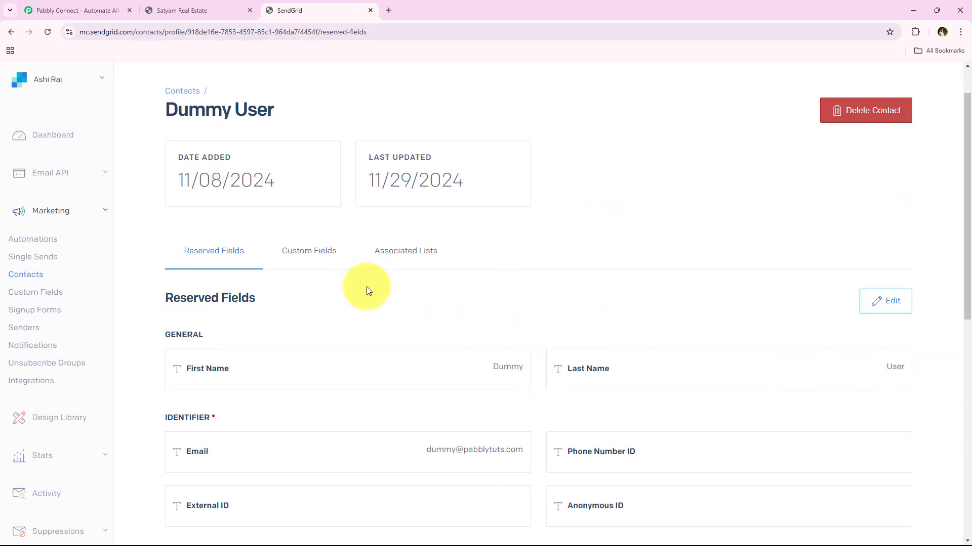
pyautogui.scroll(1, 366, 286)
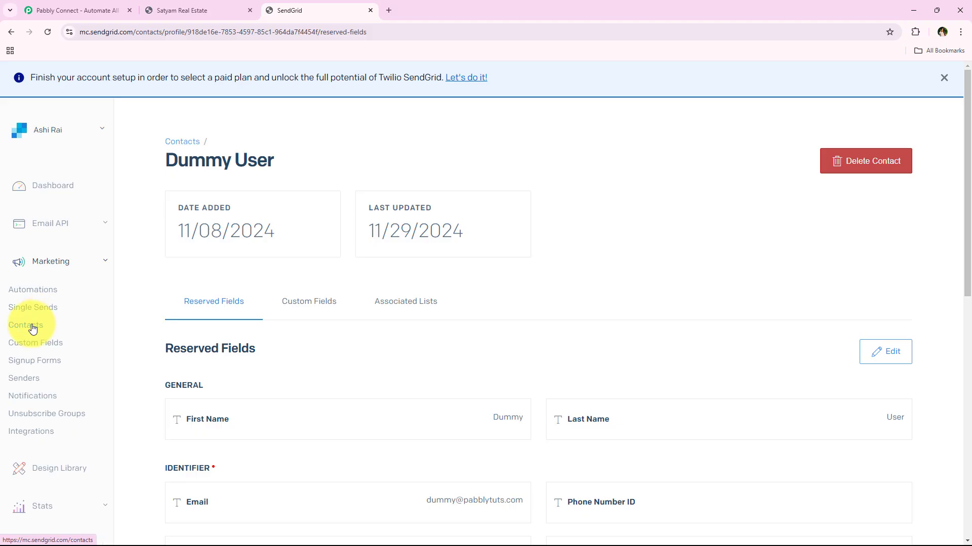
pyautogui.click(33, 328)
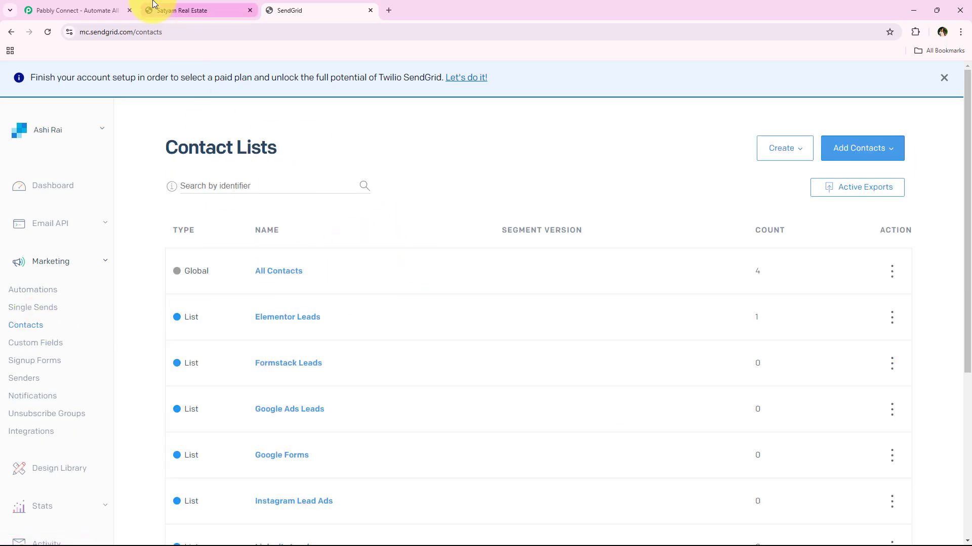
pyautogui.click(182, 10)
pyautogui.click(347, 9)
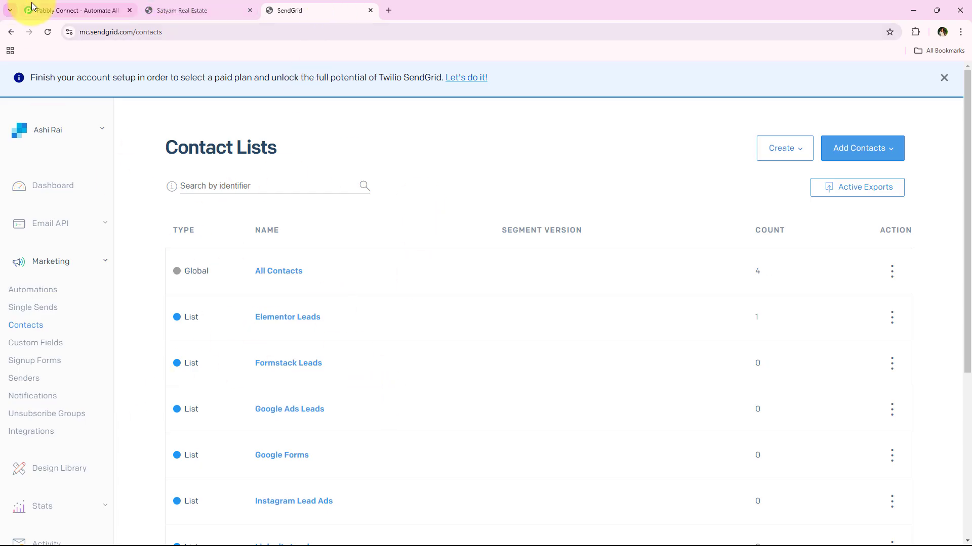
# Step: Switch to the Pabbly Connect website and sign in to the existing account
pyautogui.click(55, 10)
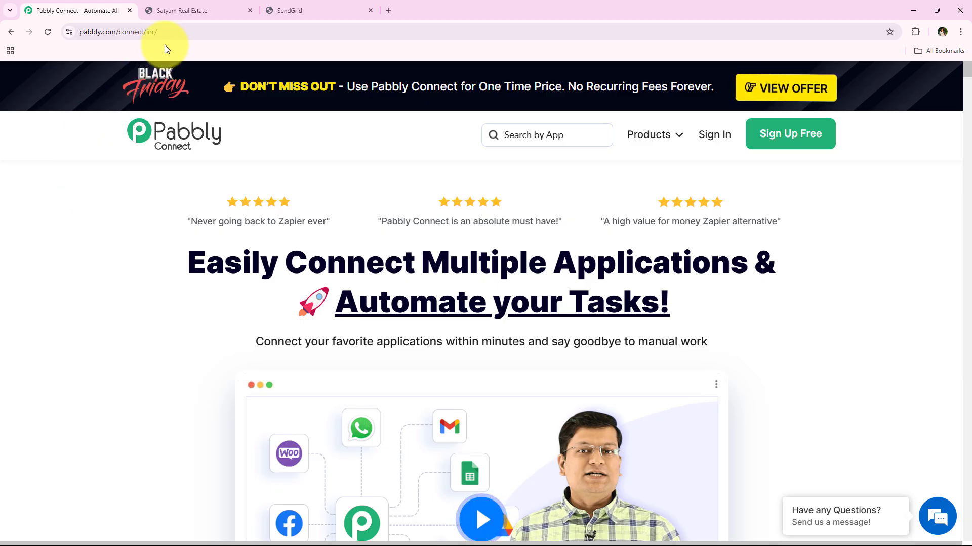
pyautogui.click(167, 31)
pyautogui.click(664, 132)
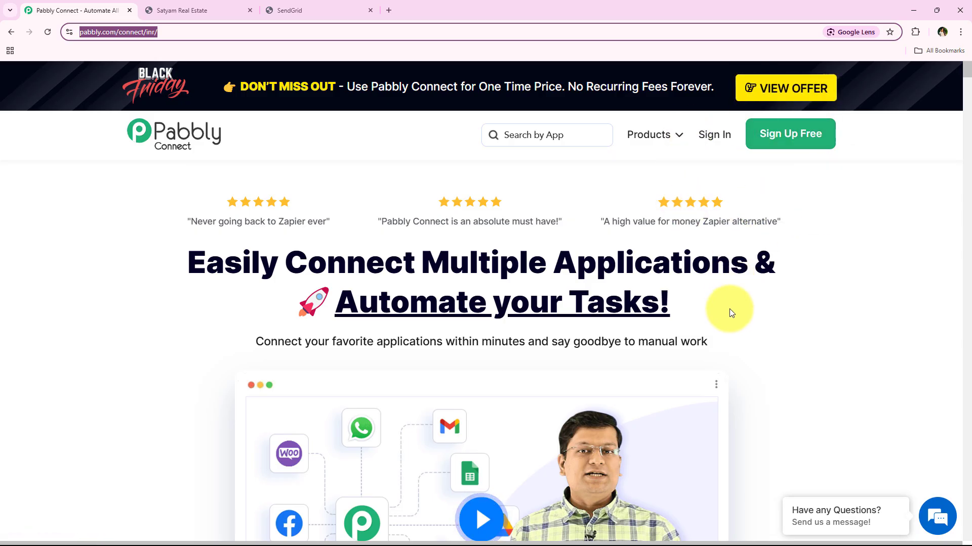
pyautogui.moveTo(730, 313); pyautogui.dragTo(146, 248)
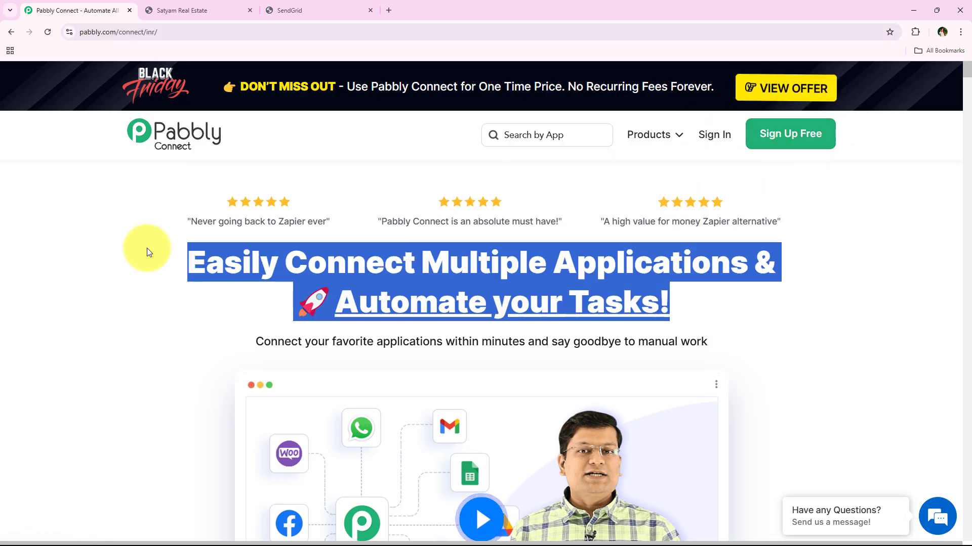
pyautogui.click(139, 211)
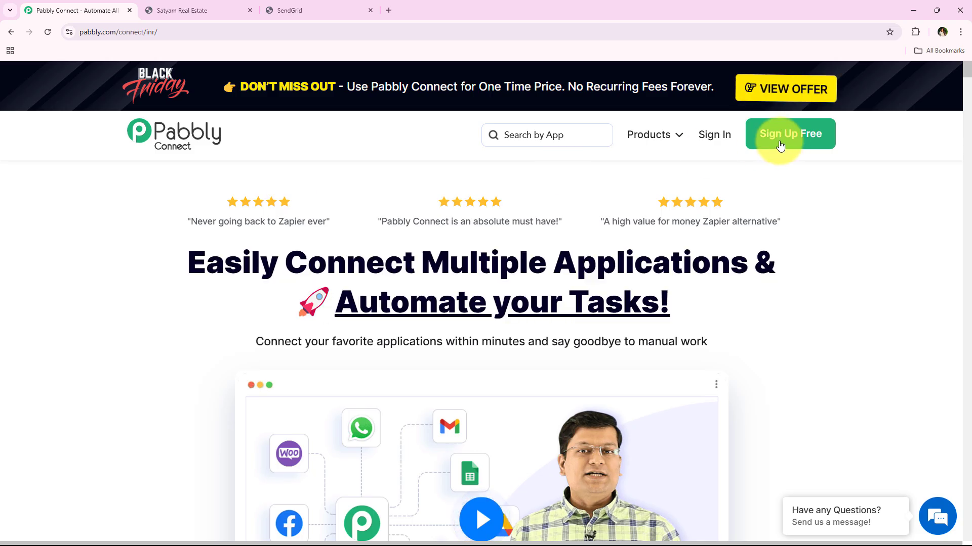
pyautogui.click(711, 136)
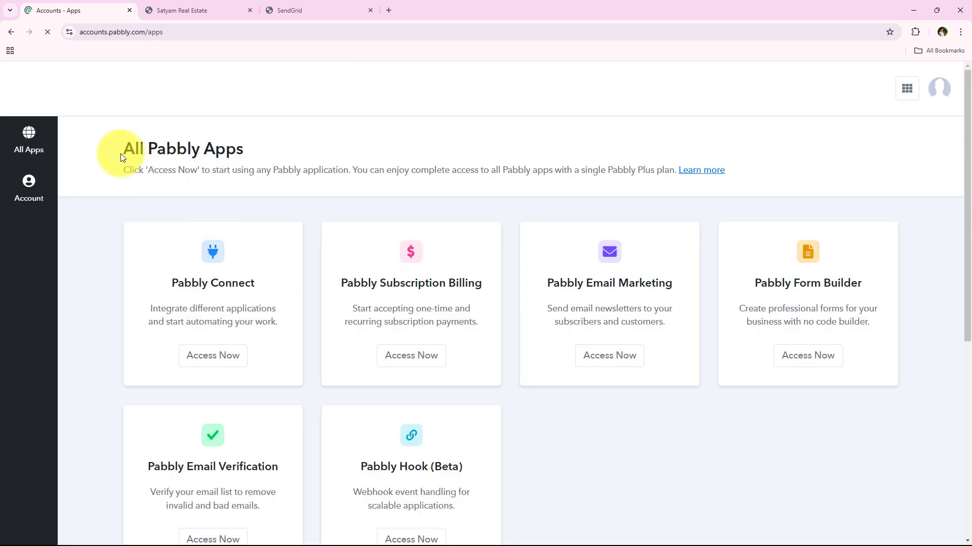
# Step: Access Pabbly Connect from the All Pabbly Apps page
pyautogui.moveTo(122, 158); pyautogui.dragTo(265, 148)
pyautogui.click(266, 147)
pyautogui.scroll(-1, 293, 175)
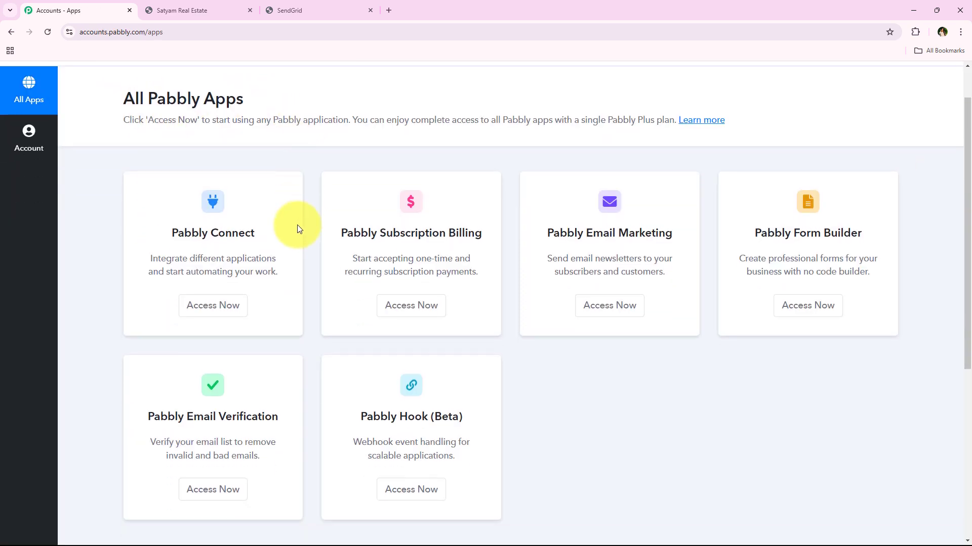
pyautogui.scroll(1, 98, 347)
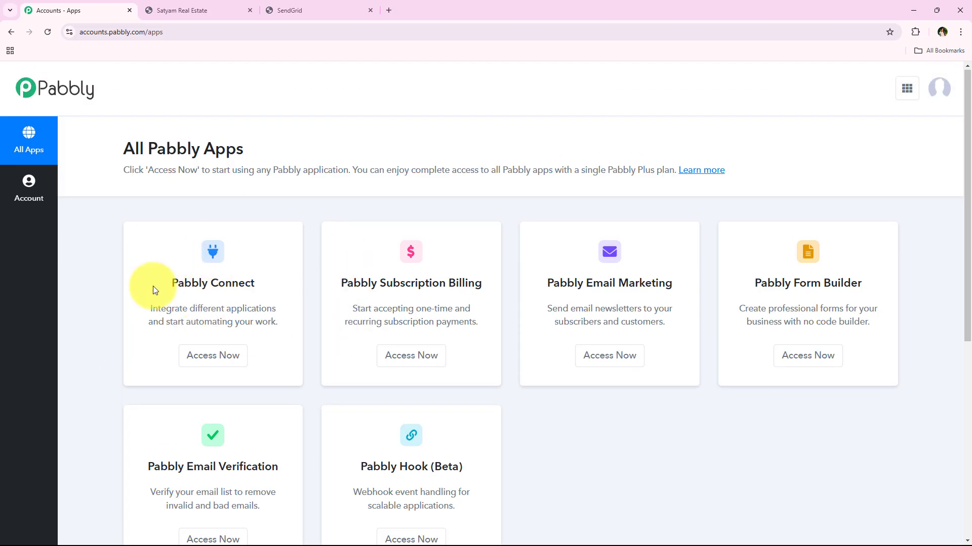
pyautogui.moveTo(158, 286); pyautogui.dragTo(208, 312)
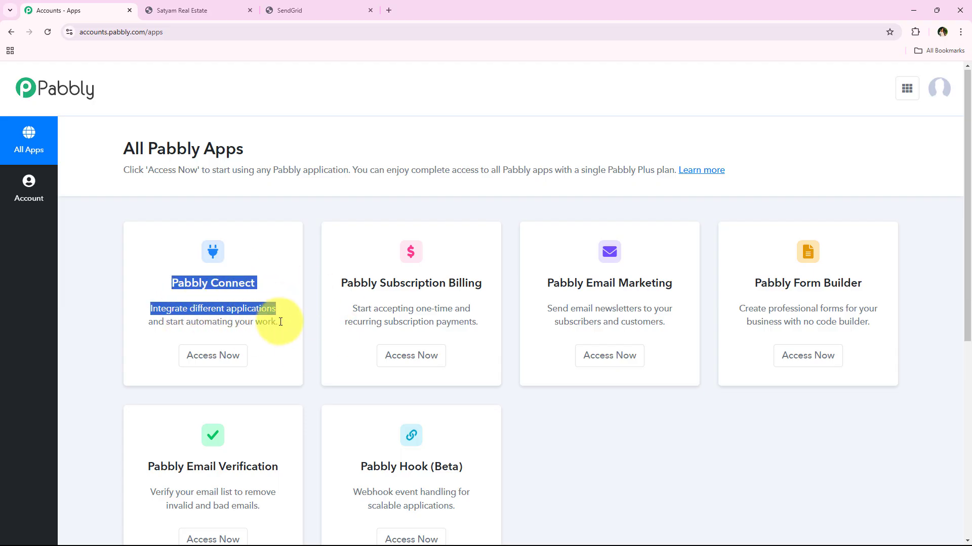
pyautogui.click(321, 7)
pyautogui.click(169, 6)
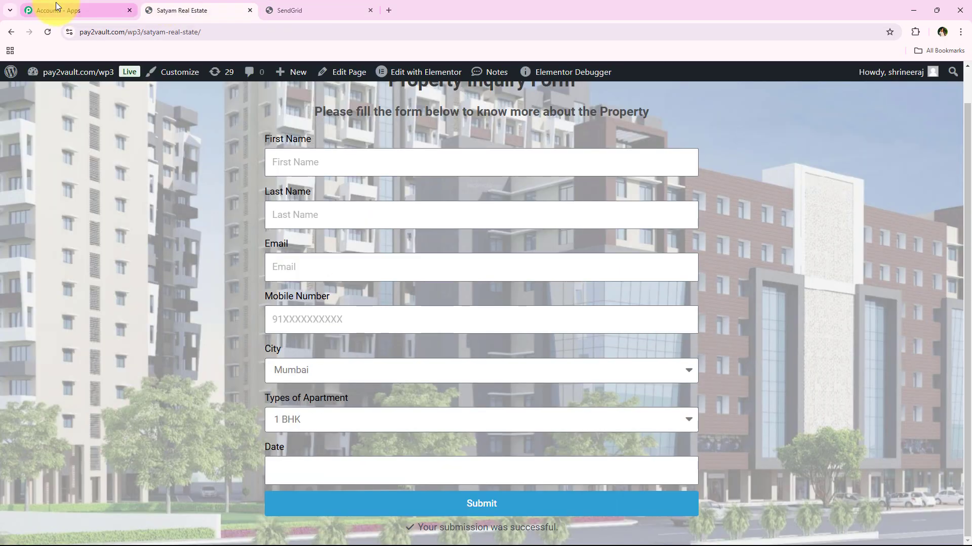
pyautogui.click(56, 6)
pyautogui.click(205, 364)
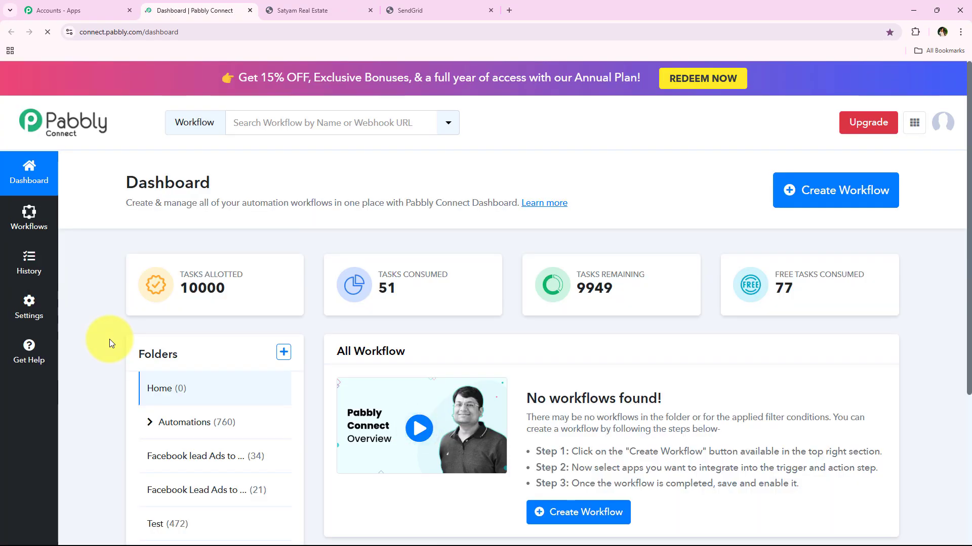
# Step: Start a new workflow and choose Automations as its folder
pyautogui.click(875, 204)
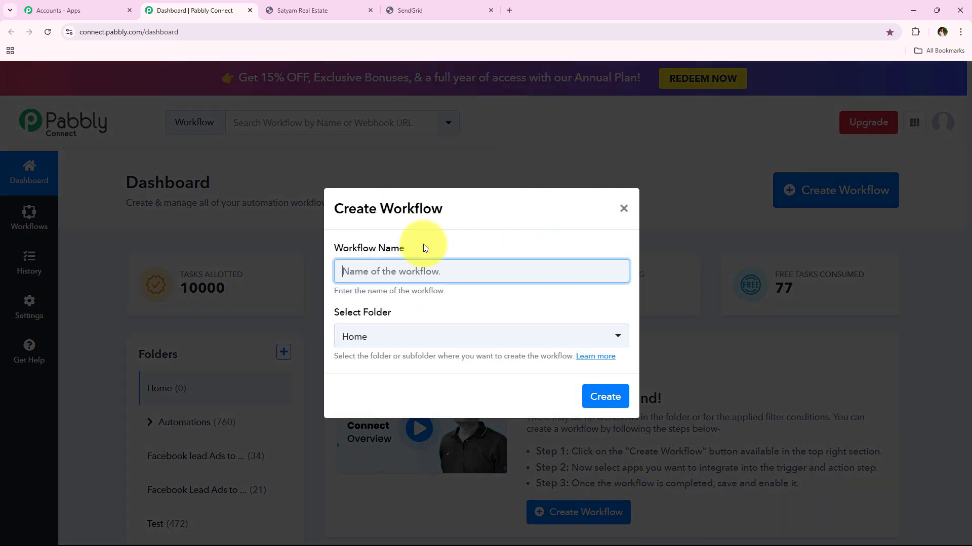
pyautogui.moveTo(423, 247); pyautogui.dragTo(338, 256)
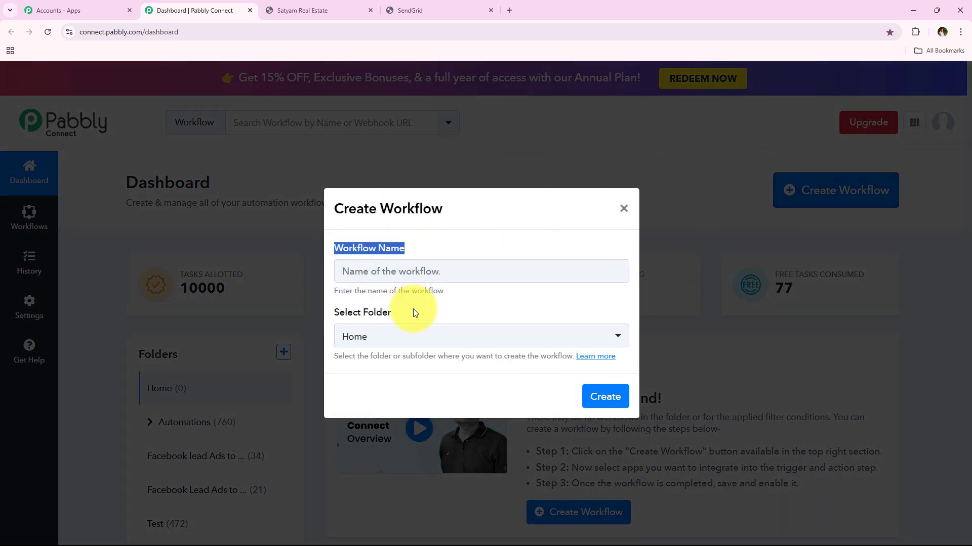
pyautogui.moveTo(413, 309); pyautogui.dragTo(340, 303)
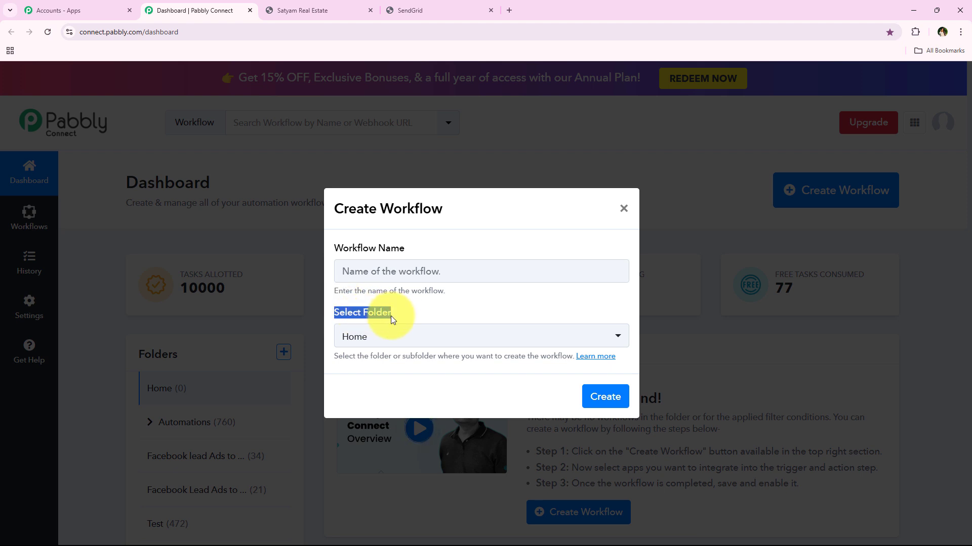
pyautogui.click(412, 342)
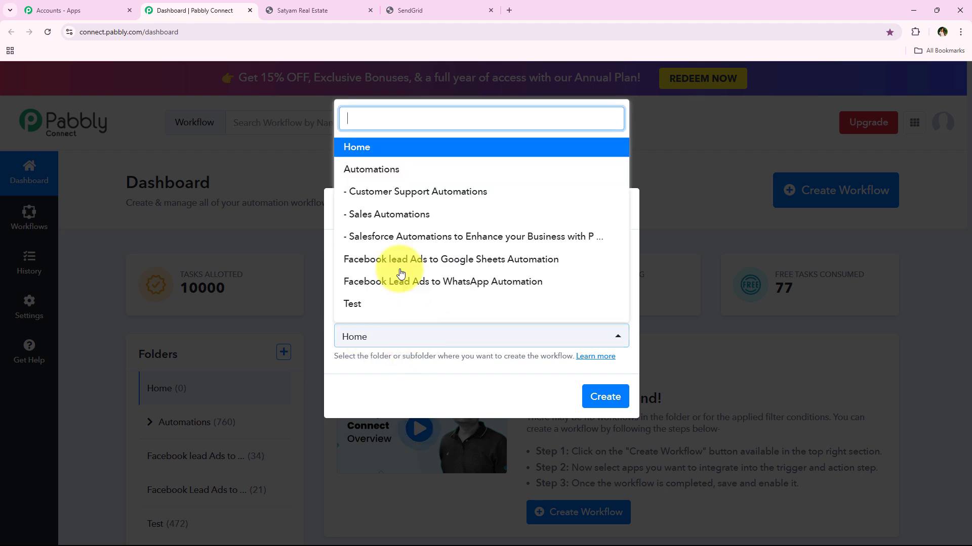
pyautogui.click(383, 174)
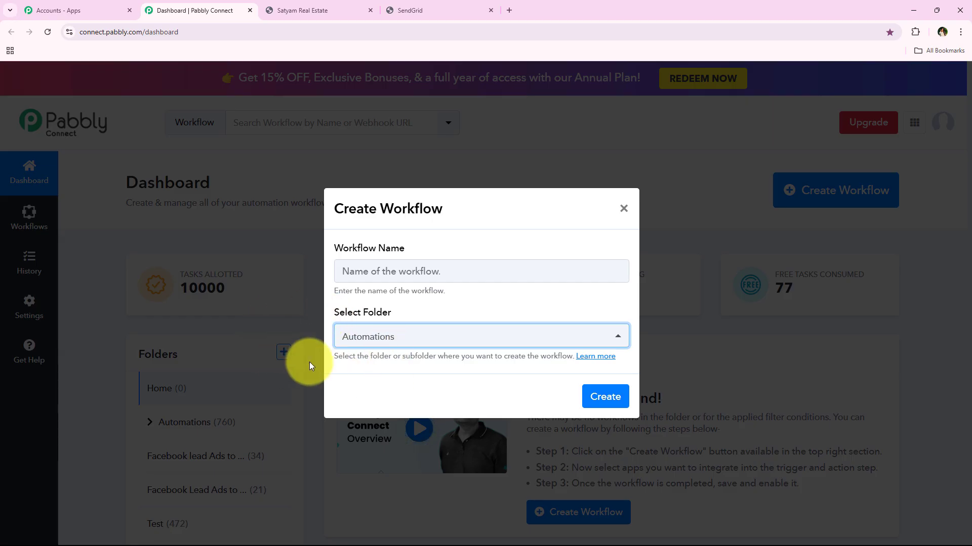
pyautogui.moveTo(331, 354); pyautogui.dragTo(436, 354)
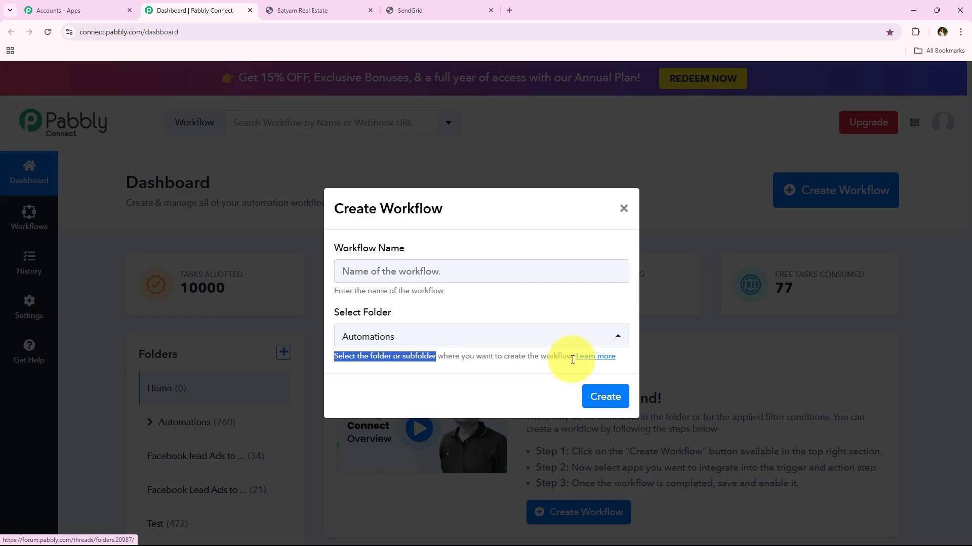
pyautogui.click(470, 402)
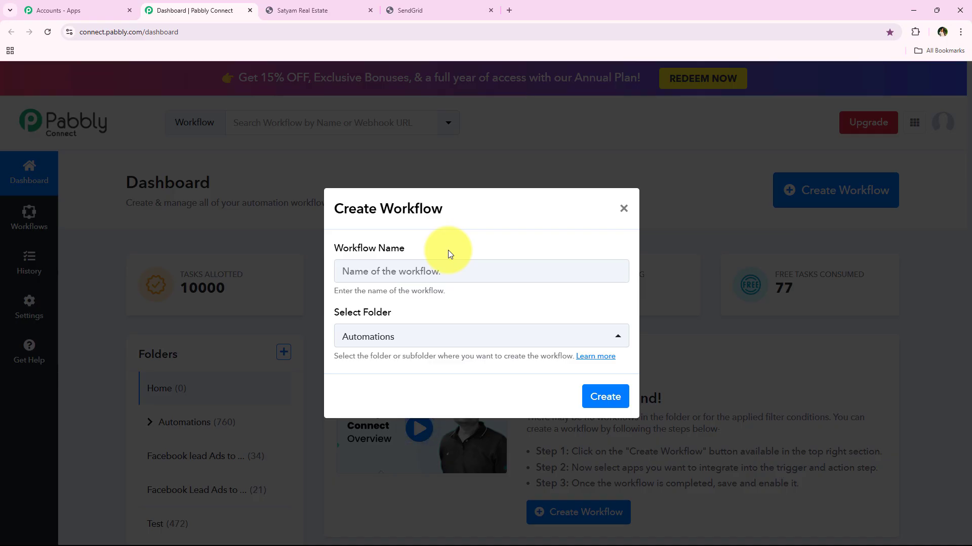
# Step: Name the workflow "How to Create or Update SendGrid Contact on Elementor Form Submission | Elementor Form to SendGrid" and create it
pyautogui.click(347, 271)
pyautogui.hotkey('ctrl', 'v')
pyautogui.moveTo(343, 271); pyautogui.dragTo(622, 269)
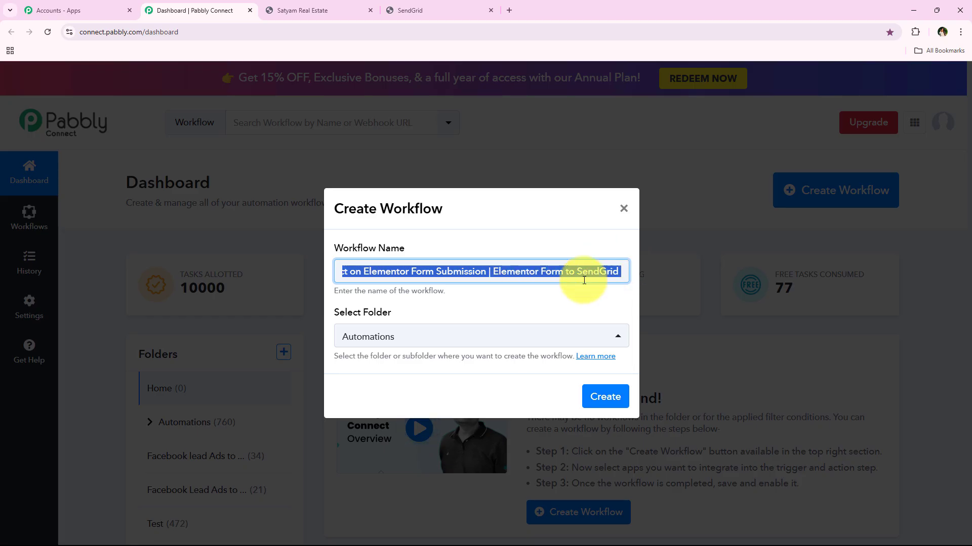
pyautogui.click(609, 397)
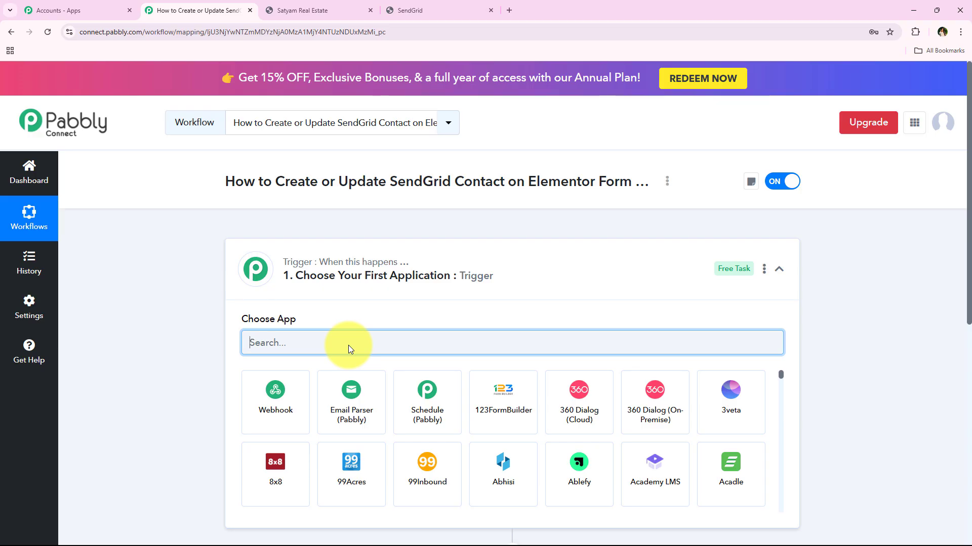
# Step: Choose Elementor as the workflow's trigger application
pyautogui.click(503, 258)
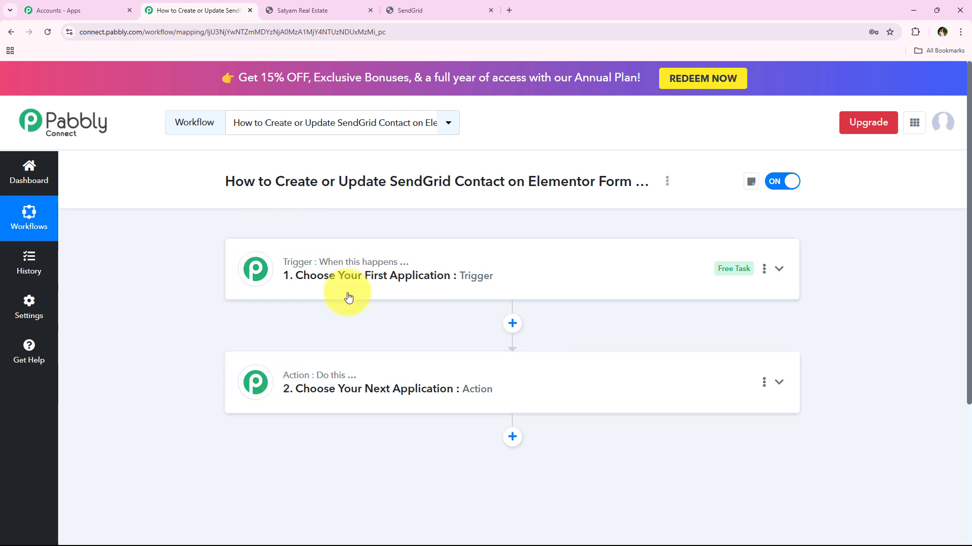
pyautogui.click(397, 297)
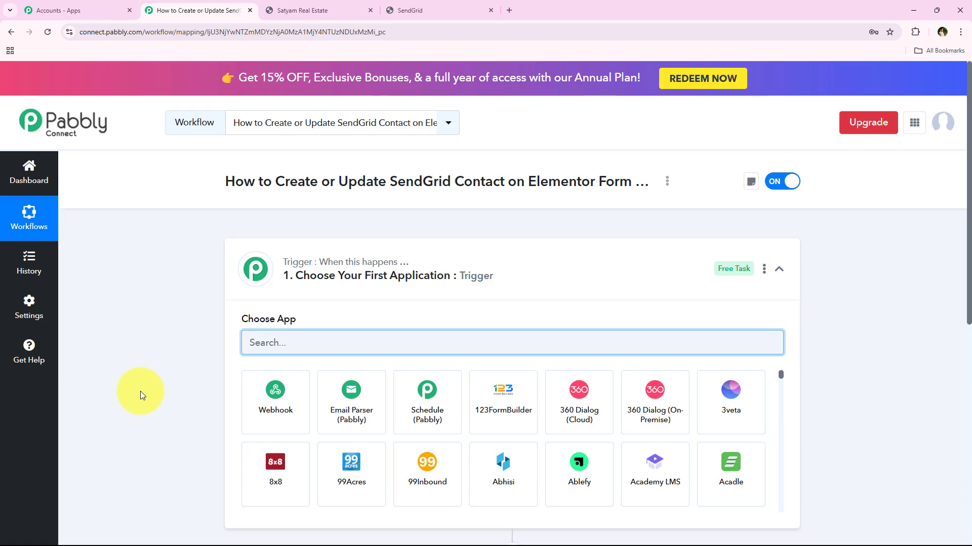
pyautogui.write('Ele')
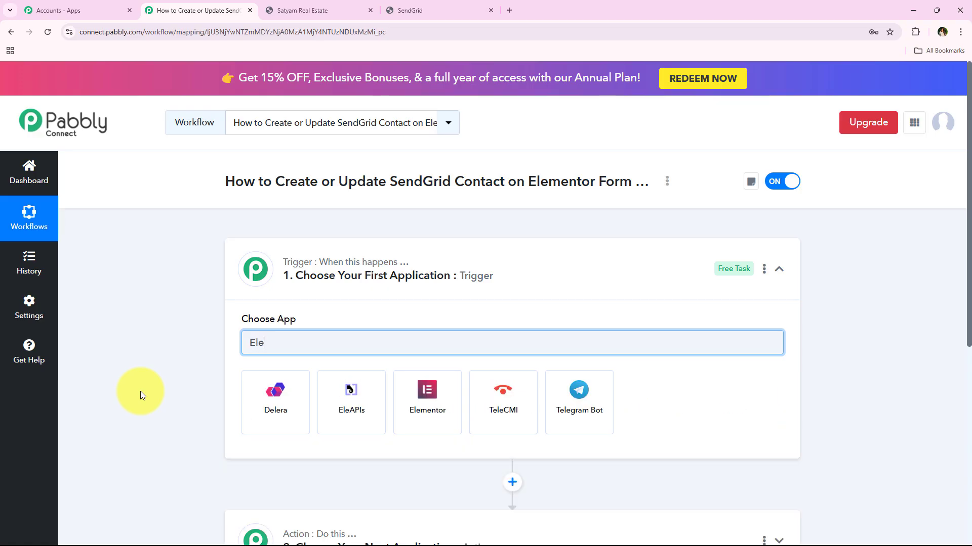
pyautogui.write('men')
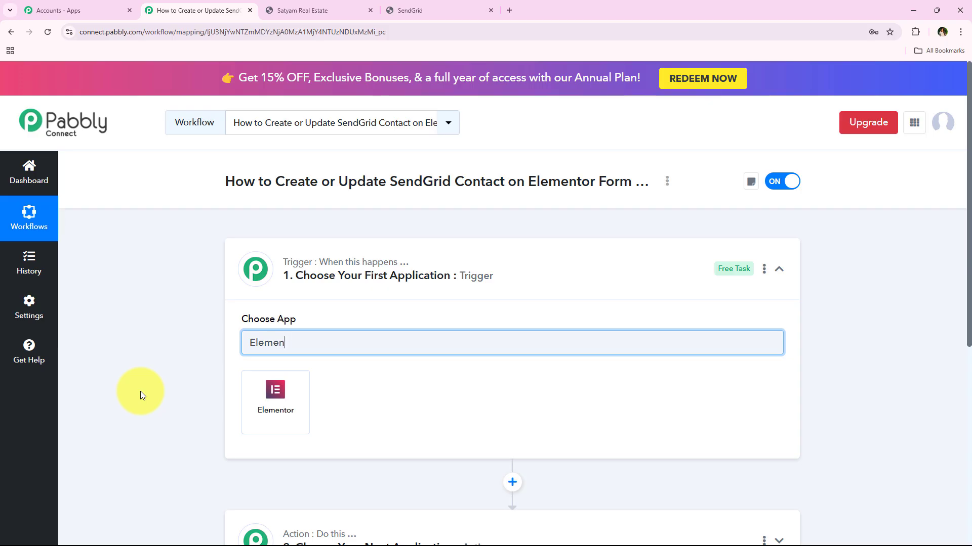
pyautogui.write('tor')
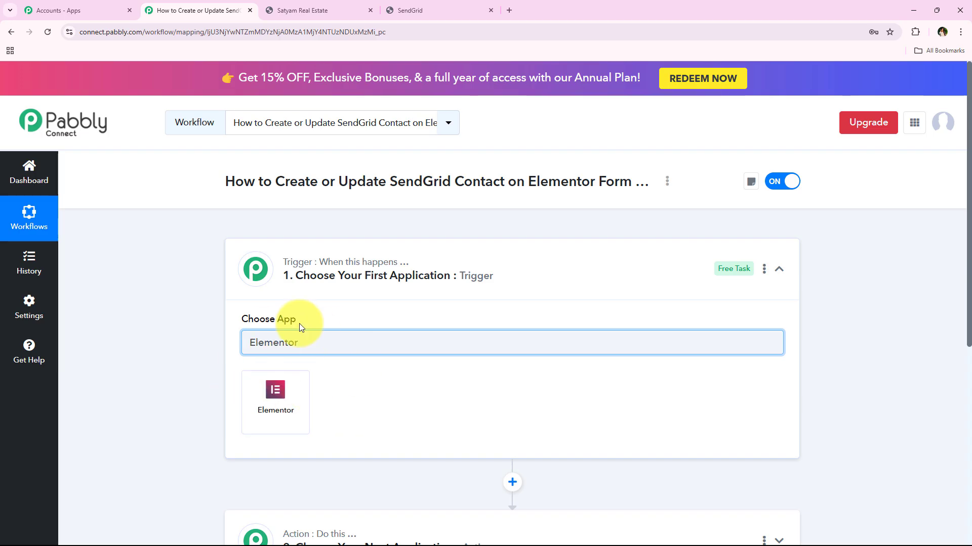
pyautogui.click(278, 404)
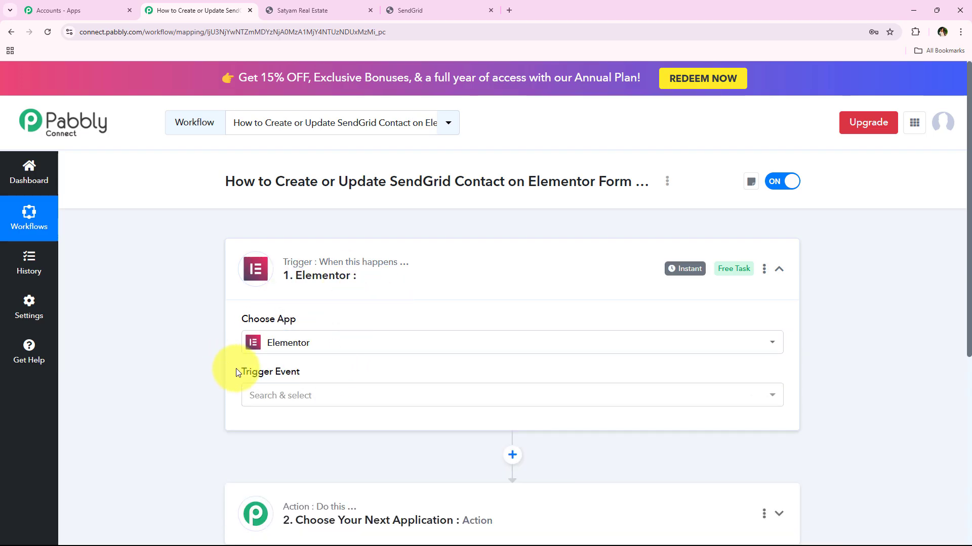
# Step: Set the Elementor trigger event to New Form Submission
pyautogui.moveTo(236, 373); pyautogui.dragTo(320, 373)
pyautogui.click(235, 382)
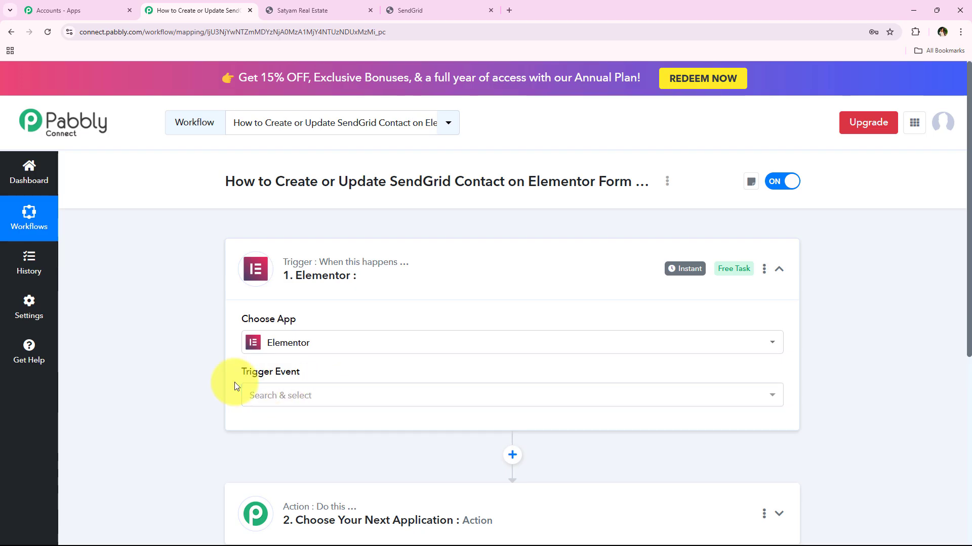
pyautogui.click(262, 400)
pyautogui.click(205, 372)
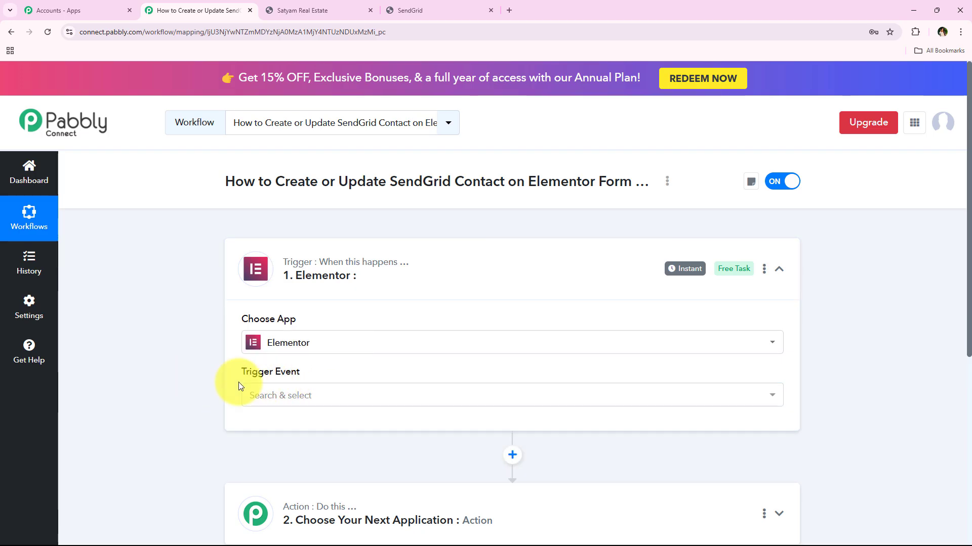
pyautogui.click(299, 393)
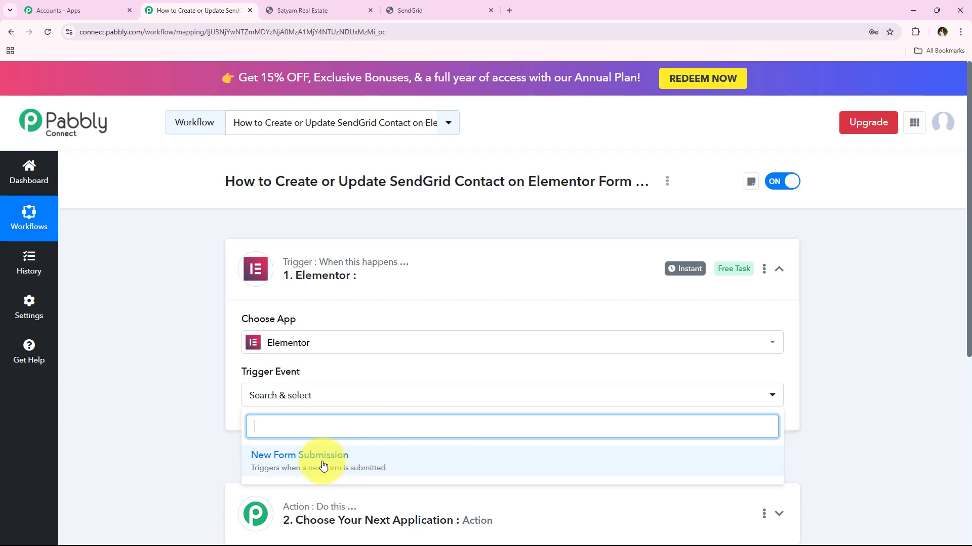
pyautogui.click(434, 458)
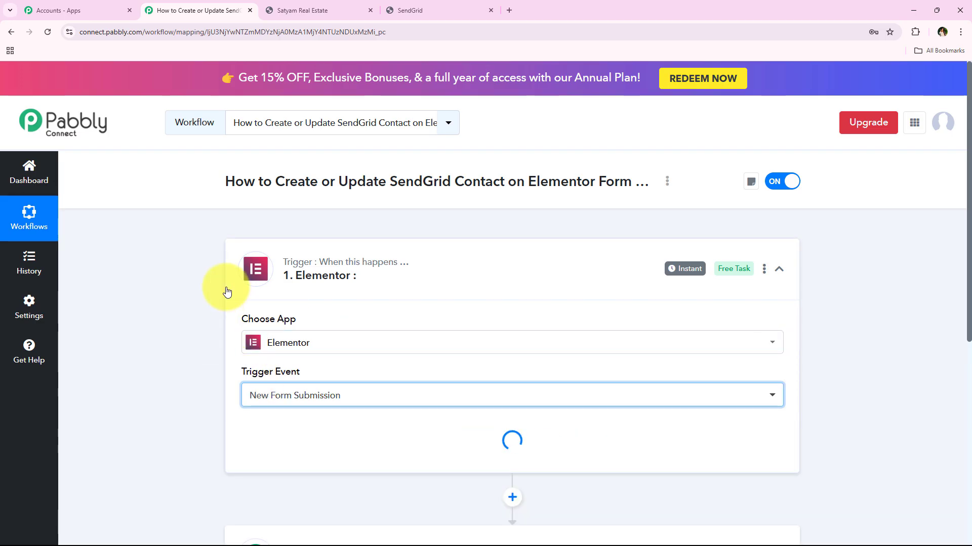
# Step: Copy the trigger's webhook URL and review the setup instructions listed beneath it
pyautogui.scroll(-3, 208, 299)
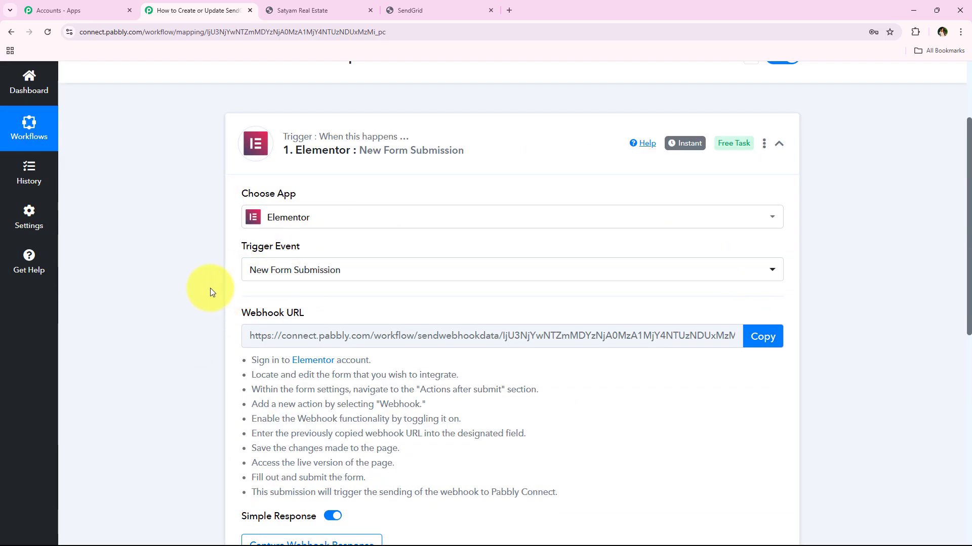
pyautogui.middleClick(210, 288)
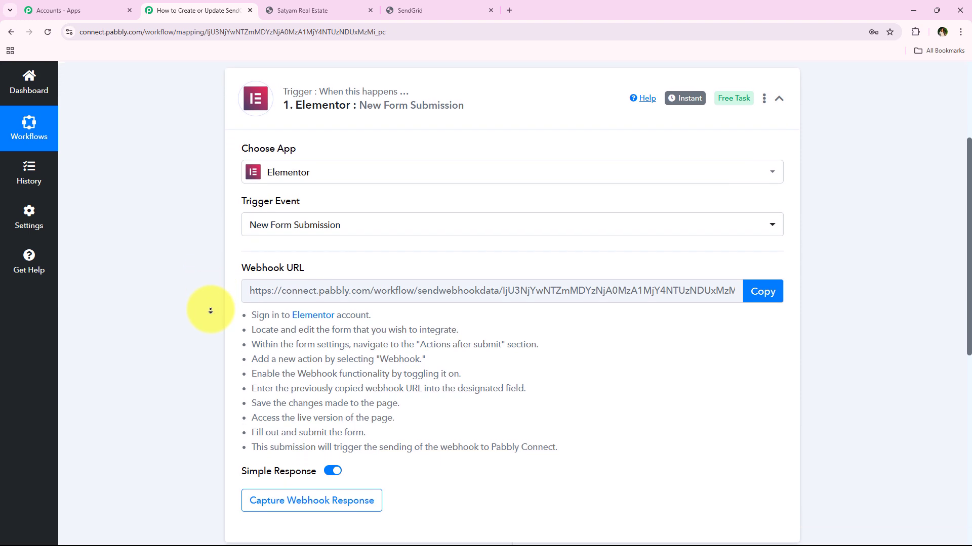
pyautogui.moveTo(249, 270); pyautogui.dragTo(732, 279)
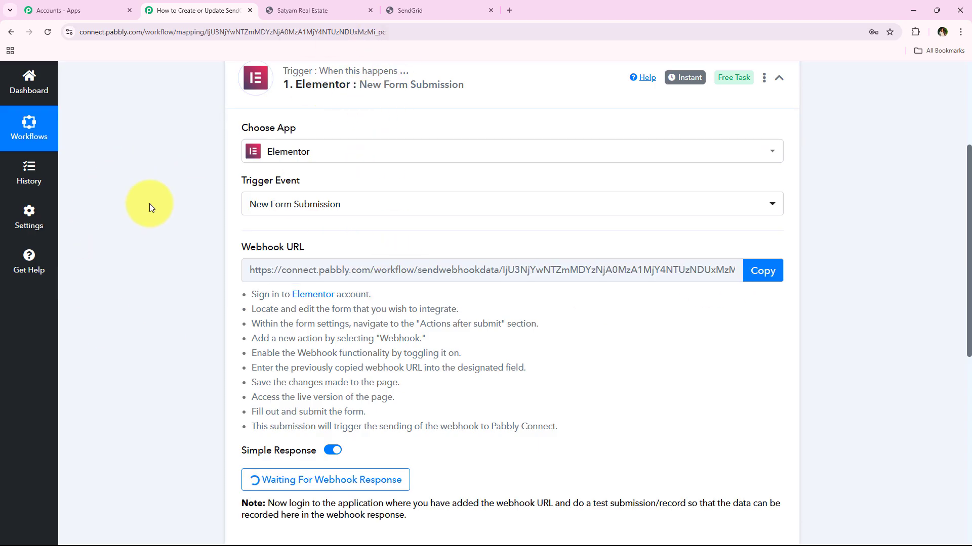
pyautogui.click(779, 280)
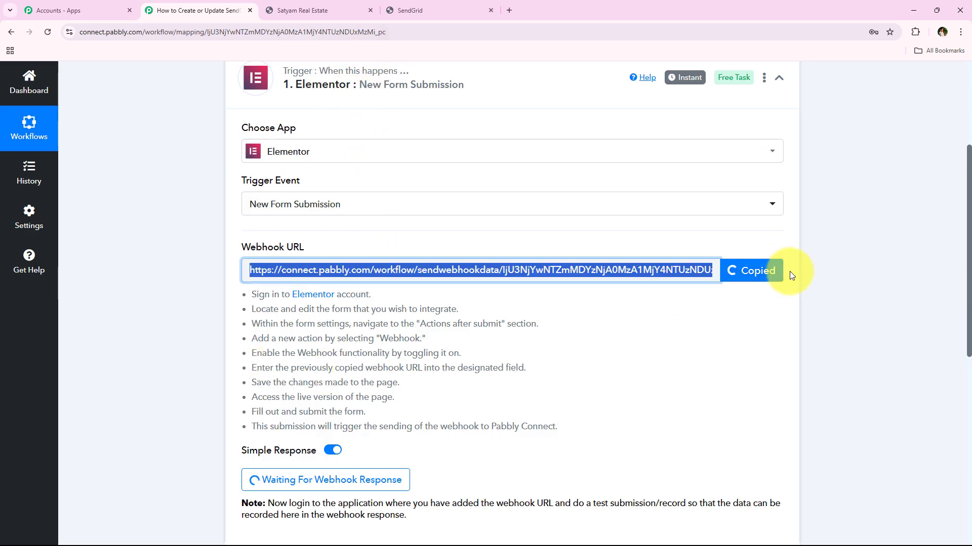
pyautogui.moveTo(610, 432); pyautogui.dragTo(246, 297)
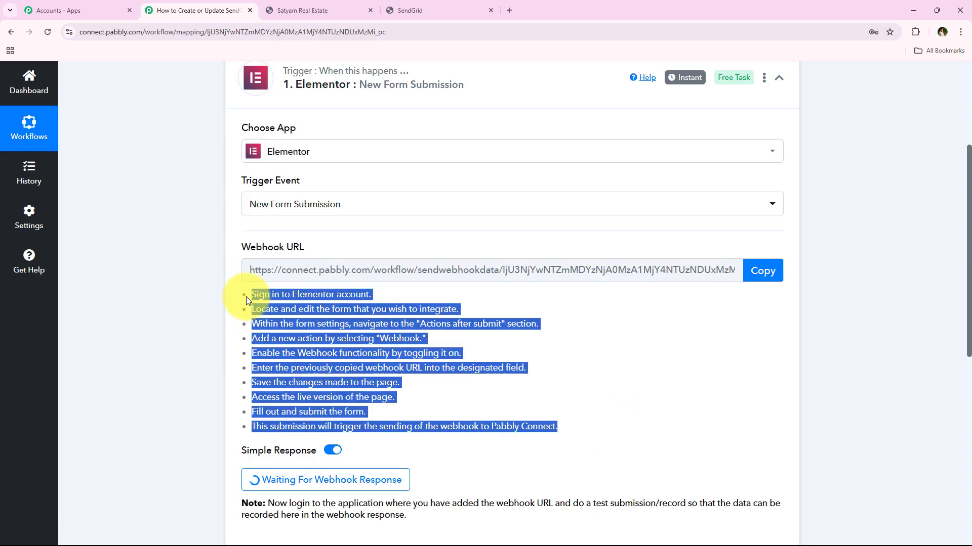
pyautogui.click(217, 321)
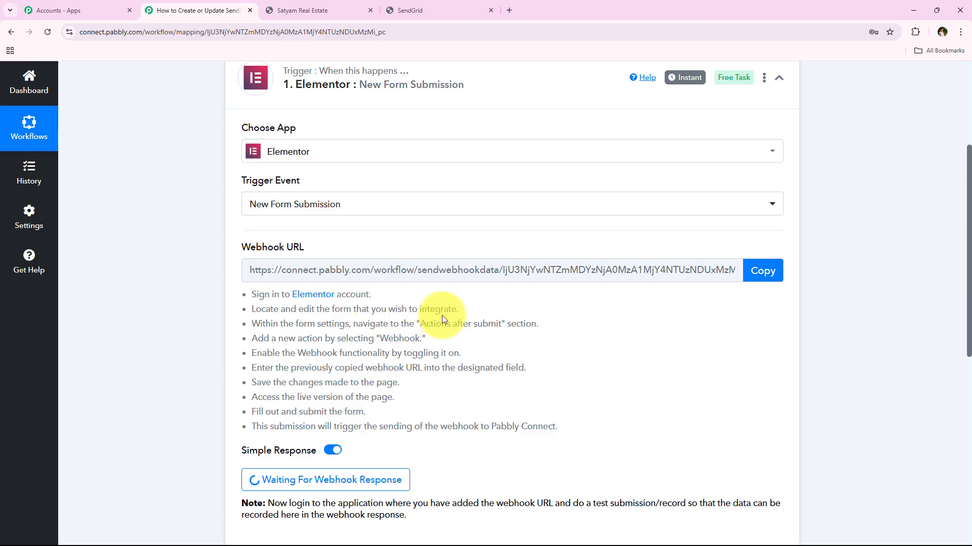
# Step: Switch to the Satyam Real Estate page, open it in the Elementor editor and select the property inquiry form for editing
pyautogui.click(323, 10)
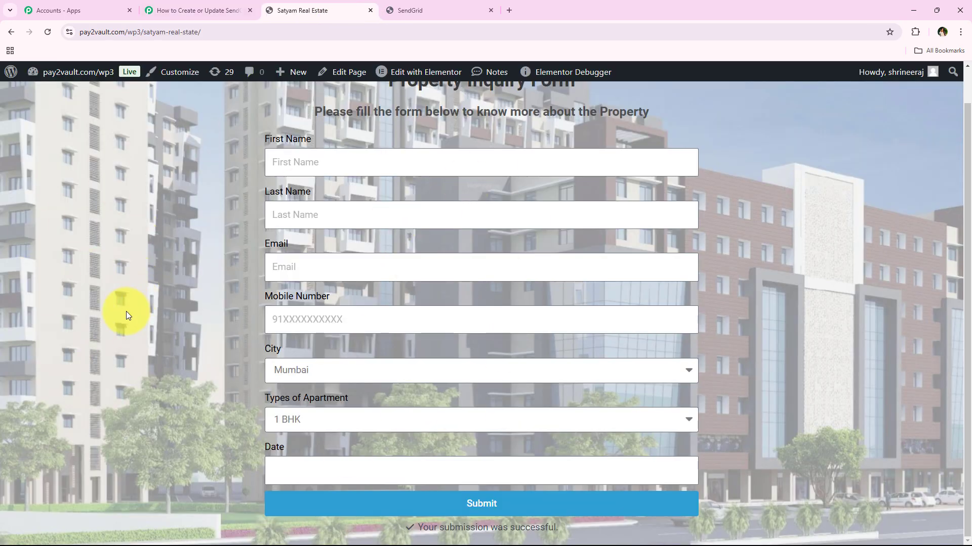
pyautogui.scroll(1, 176, 394)
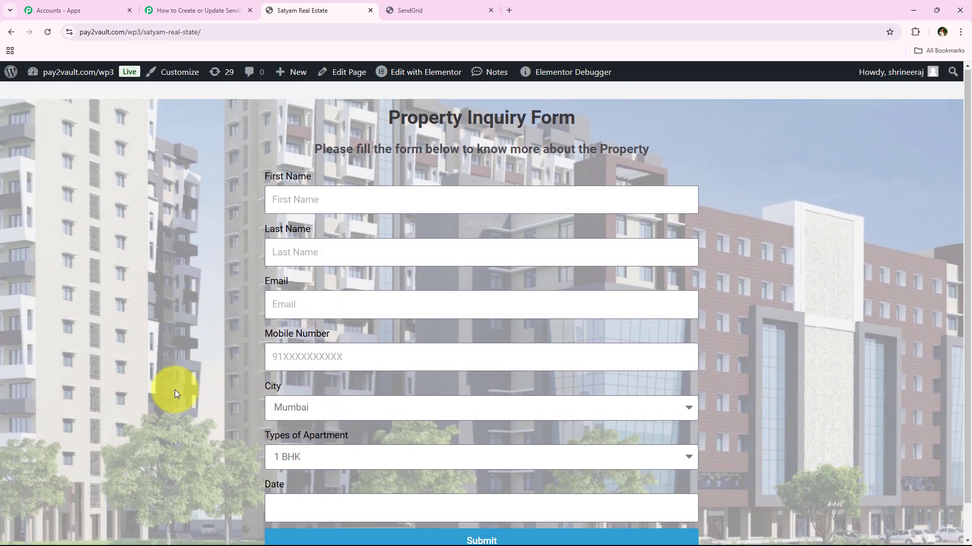
pyautogui.moveTo(419, 74)
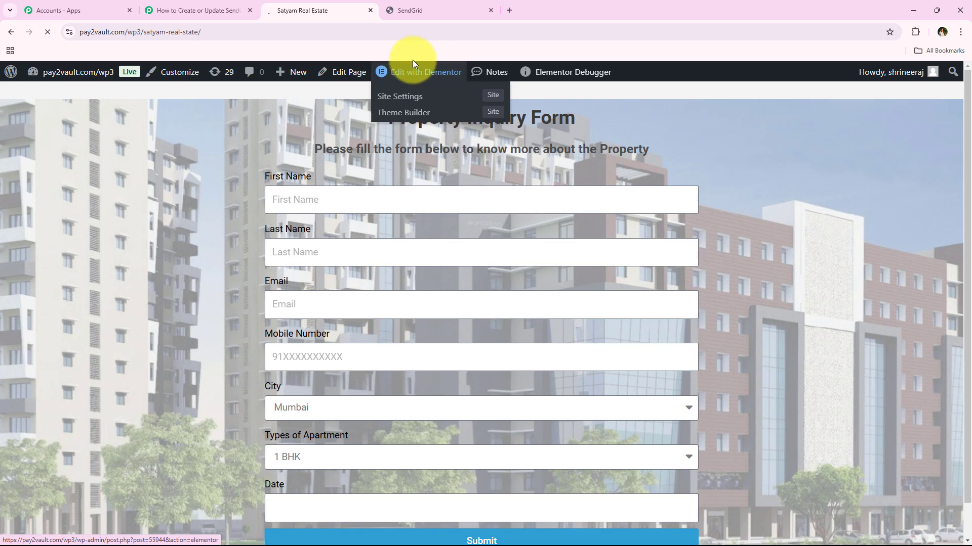
pyautogui.click(425, 74)
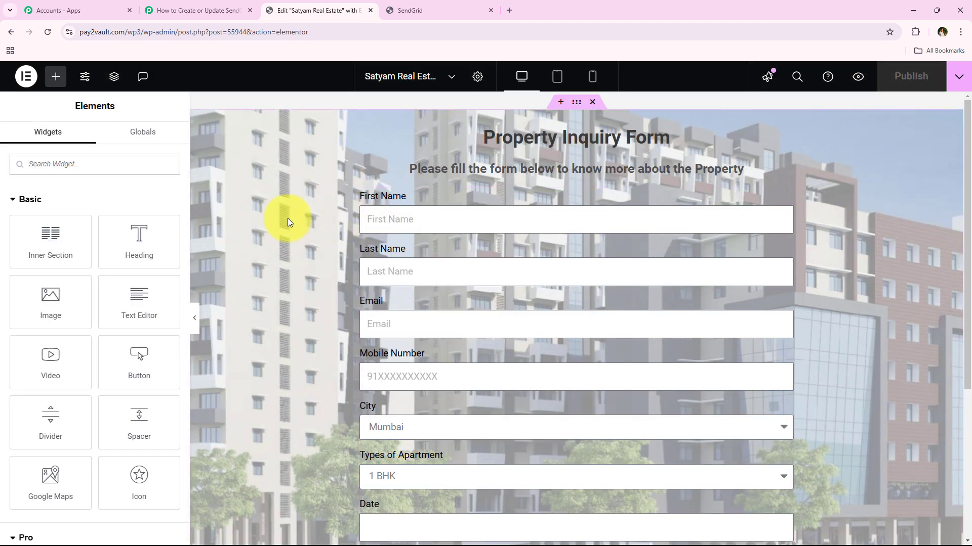
pyautogui.click(433, 207)
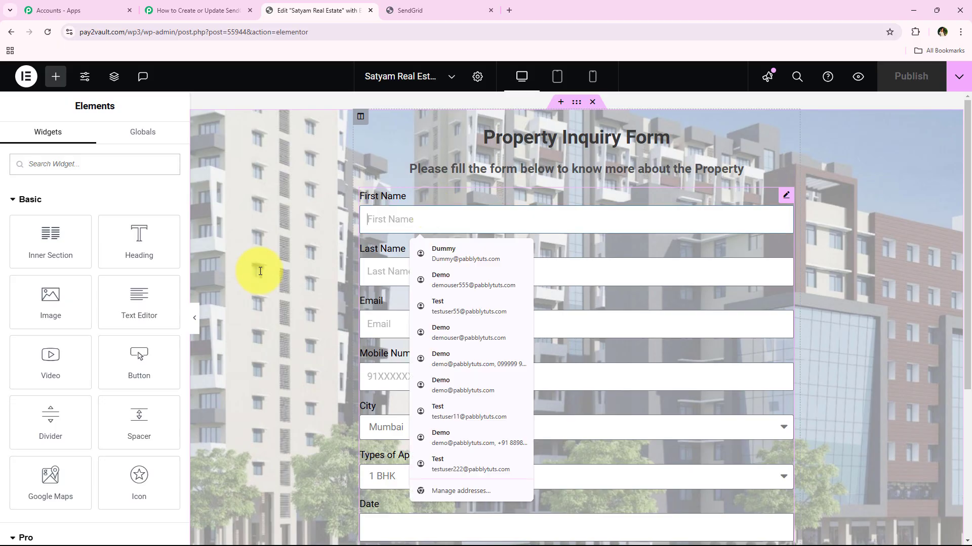
pyautogui.click(376, 200)
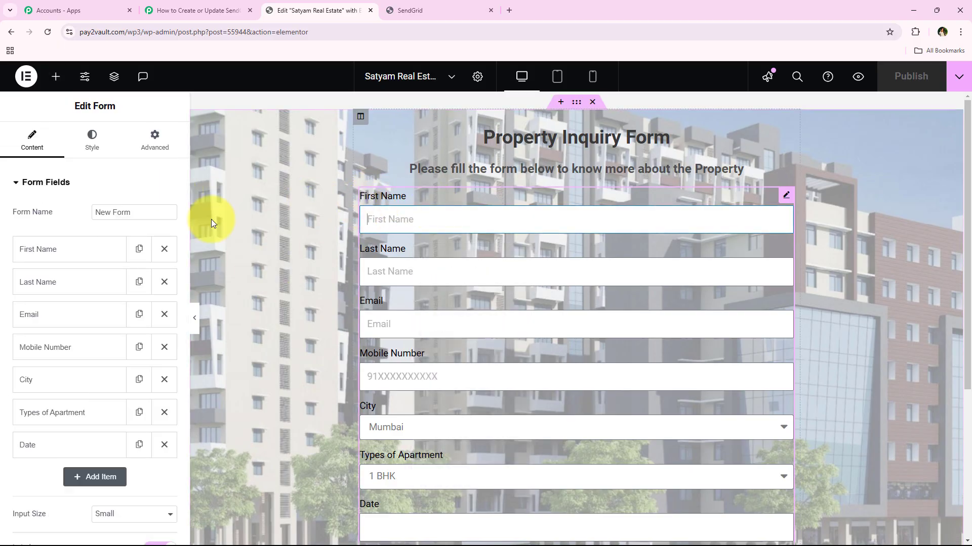
# Step: Add Webhook to the inquiry form's Actions After Submit
pyautogui.click(48, 190)
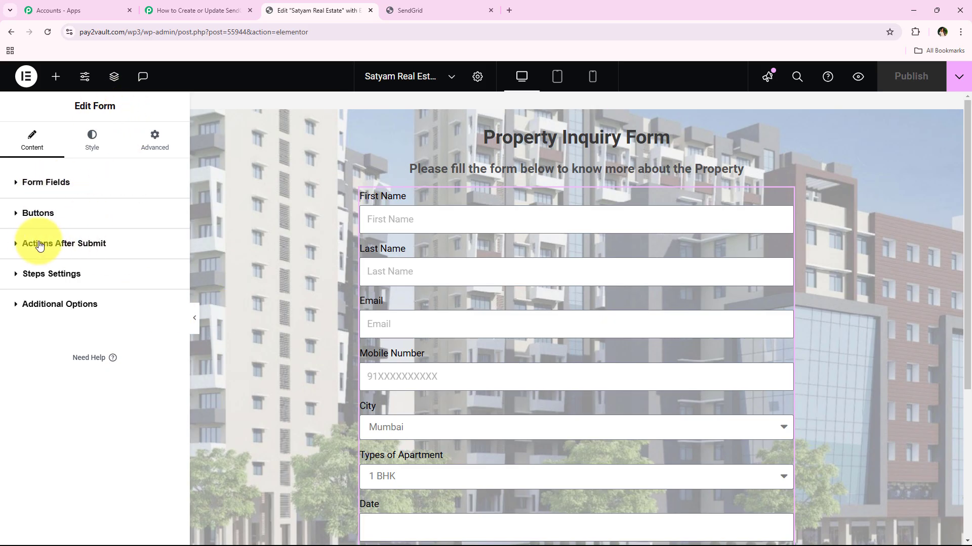
pyautogui.click(88, 253)
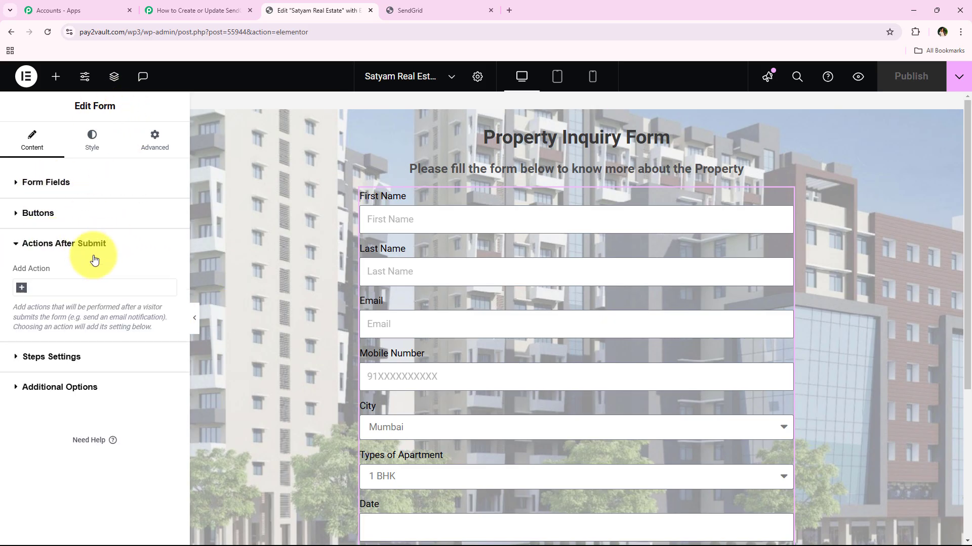
pyautogui.moveTo(11, 267); pyautogui.dragTo(60, 274)
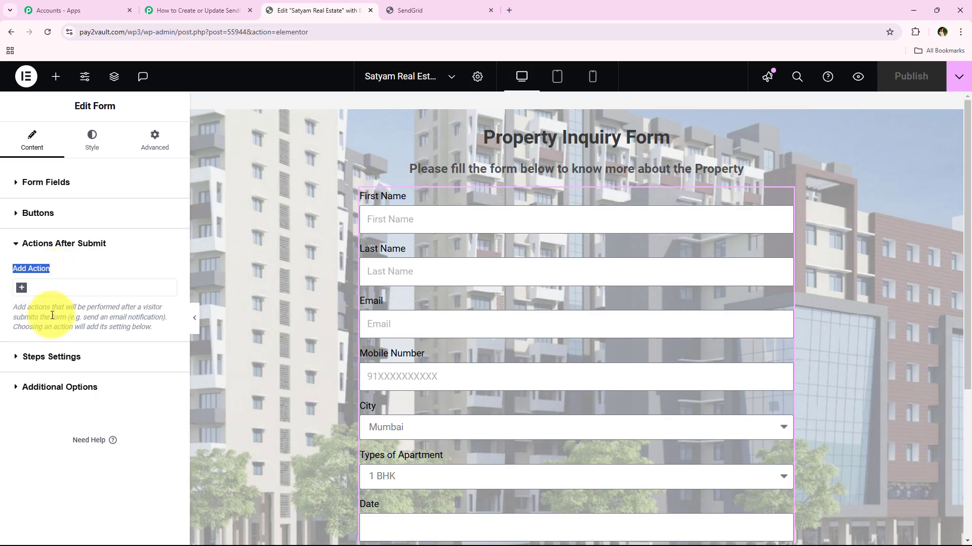
pyautogui.click(32, 288)
pyautogui.write('w')
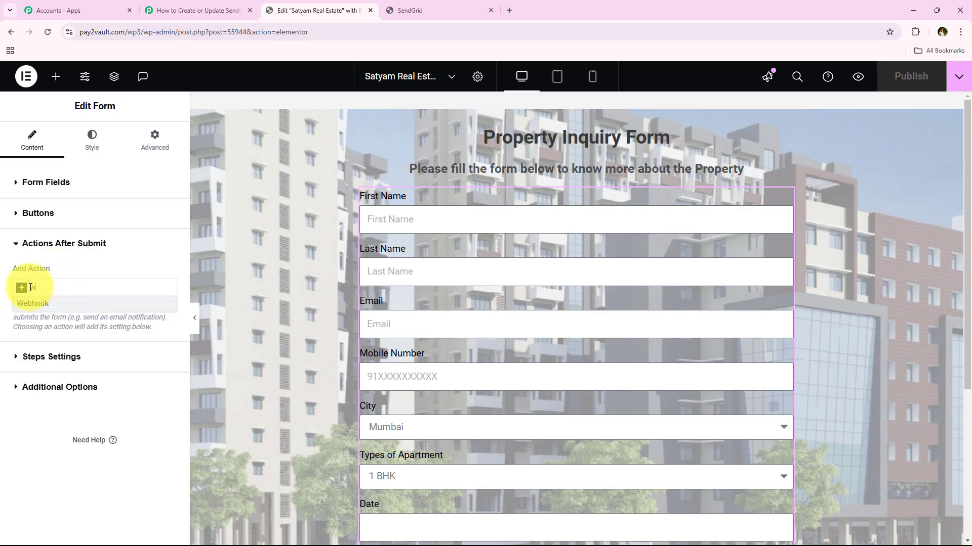
pyautogui.write('eb')
pyautogui.click(53, 303)
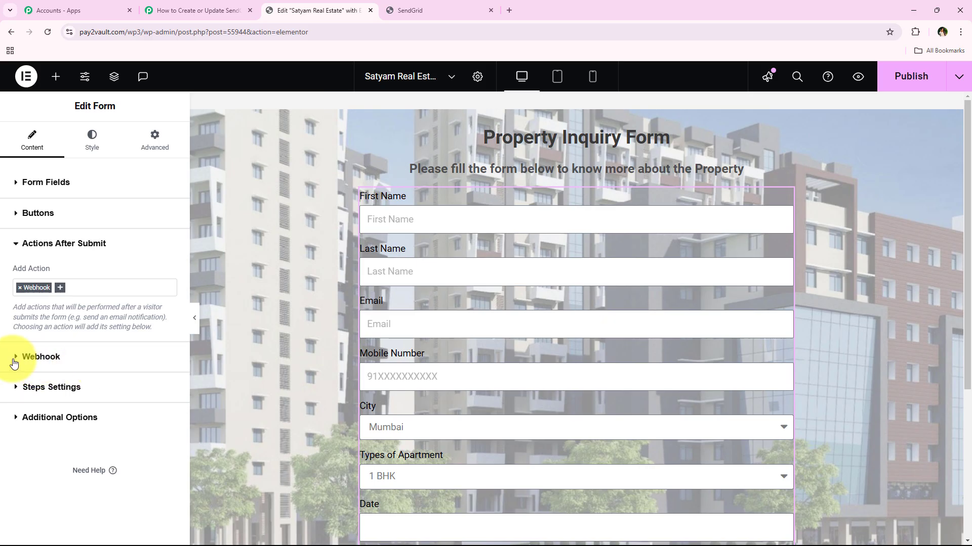
# Step: Paste the copied Pabbly webhook URL into the form's webhook settings and publish the page
pyautogui.click(42, 358)
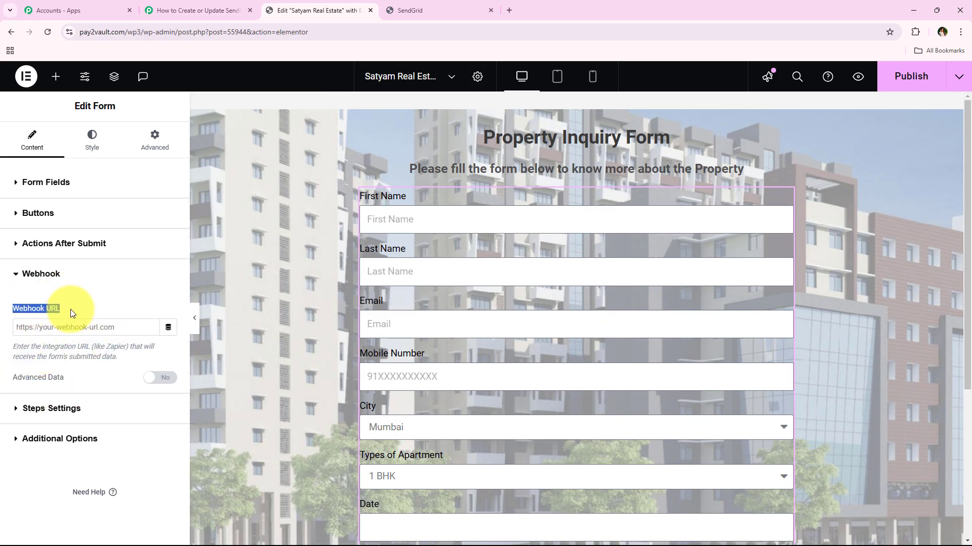
pyautogui.click(70, 309)
pyautogui.rightClick(78, 326)
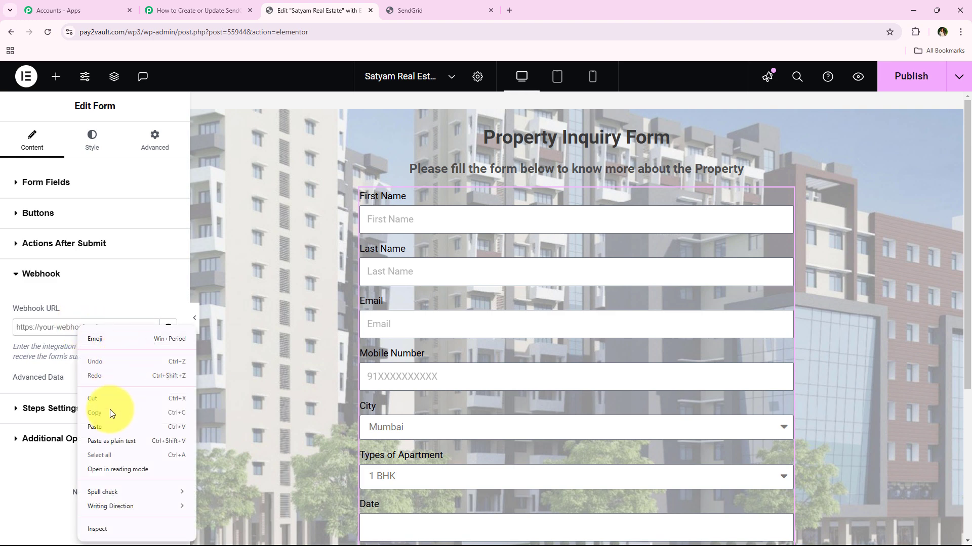
pyautogui.click(107, 430)
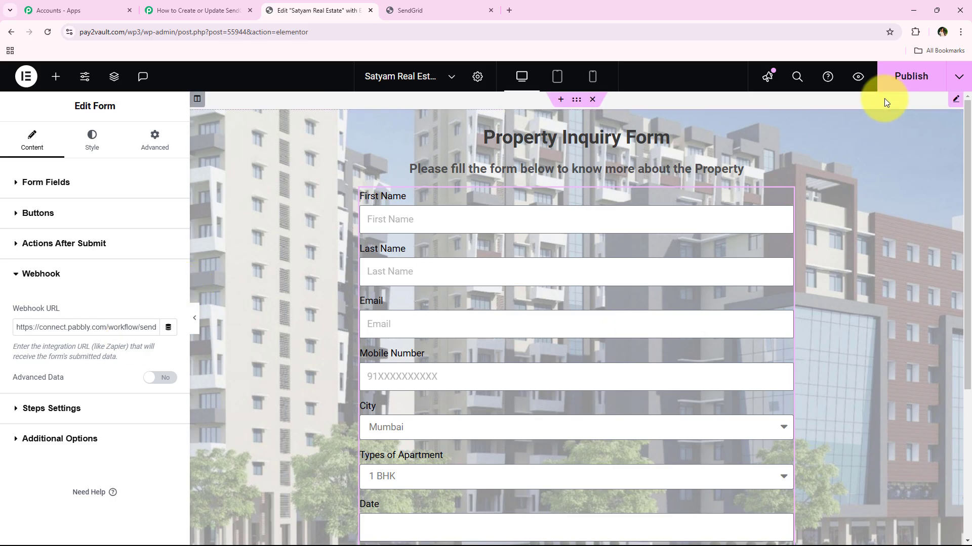
pyautogui.click(899, 81)
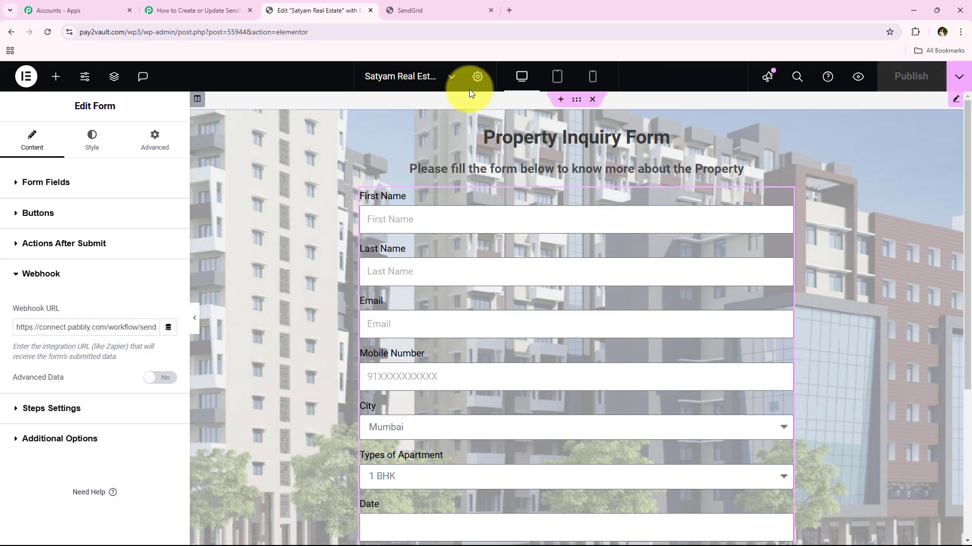
# Step: Check the trigger's webhook response status and test submission note in Pabbly Connect, then return to the Elementor editor
pyautogui.click(223, 5)
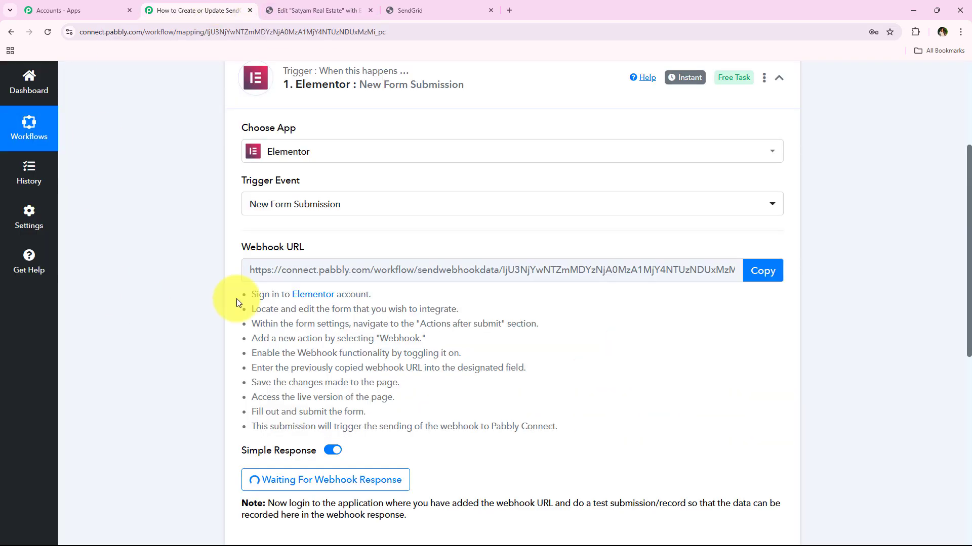
pyautogui.scroll(-5, 155, 338)
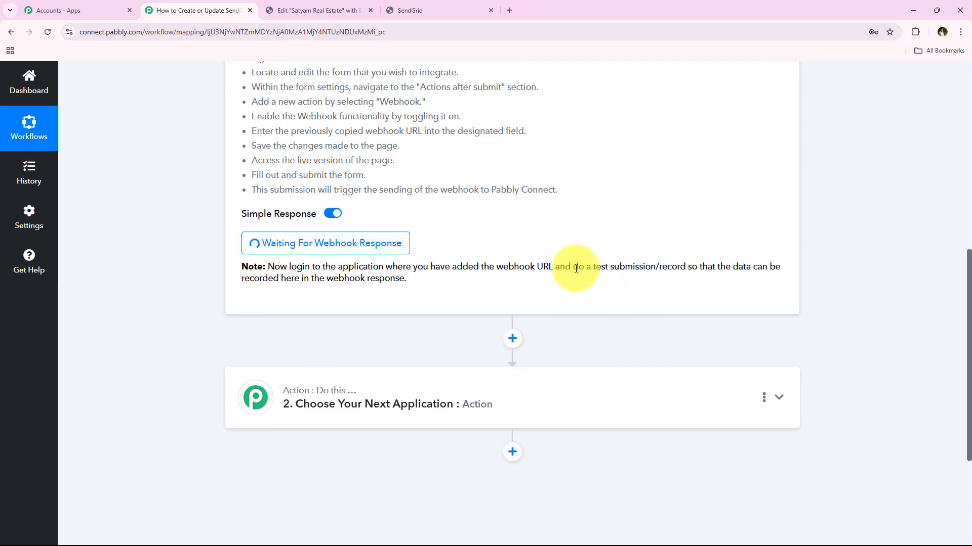
pyautogui.moveTo(575, 269); pyautogui.dragTo(688, 269)
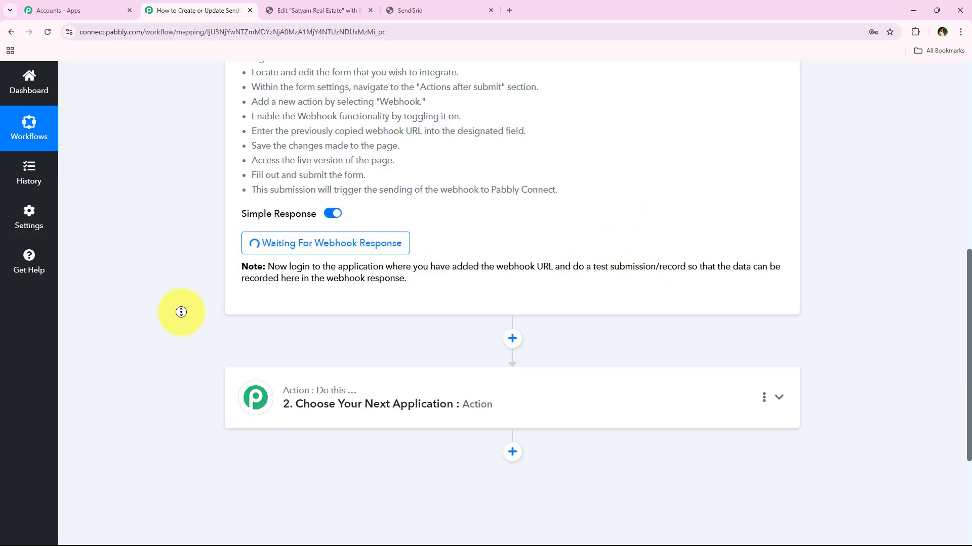
pyautogui.scroll(7, 180, 308)
pyautogui.click(325, 7)
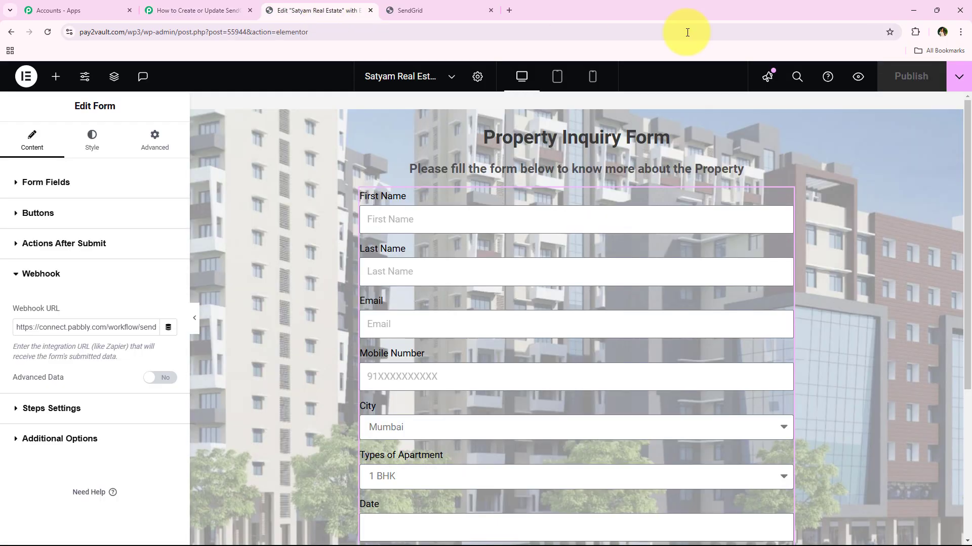
# Step: Preview the property inquiry page, autofill the form with a saved test contact, and shorten the username part of the email address
pyautogui.click(858, 78)
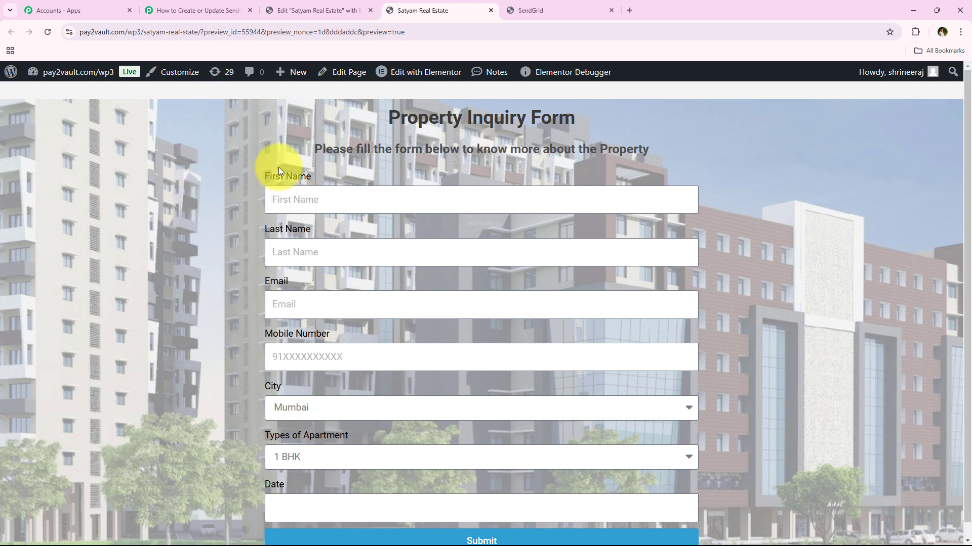
pyautogui.click(299, 200)
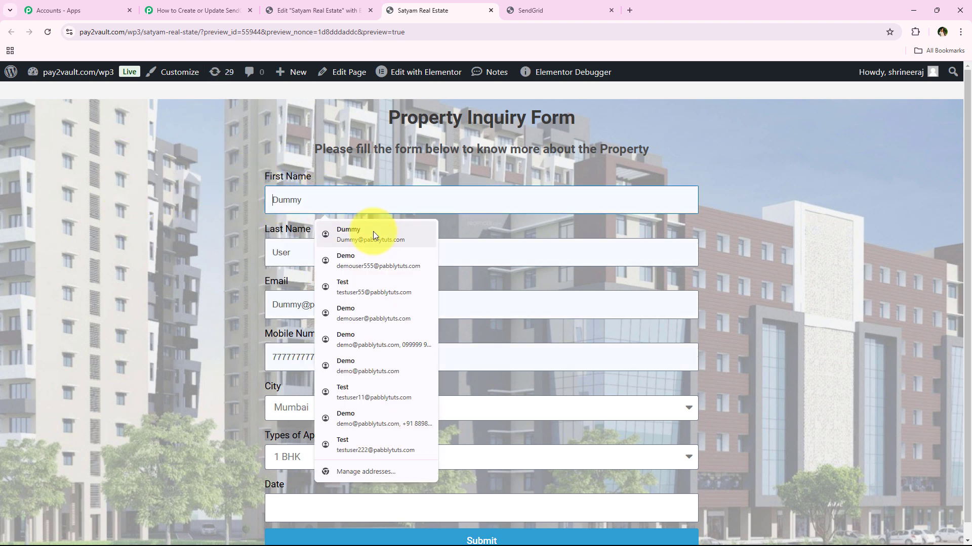
pyautogui.click(368, 286)
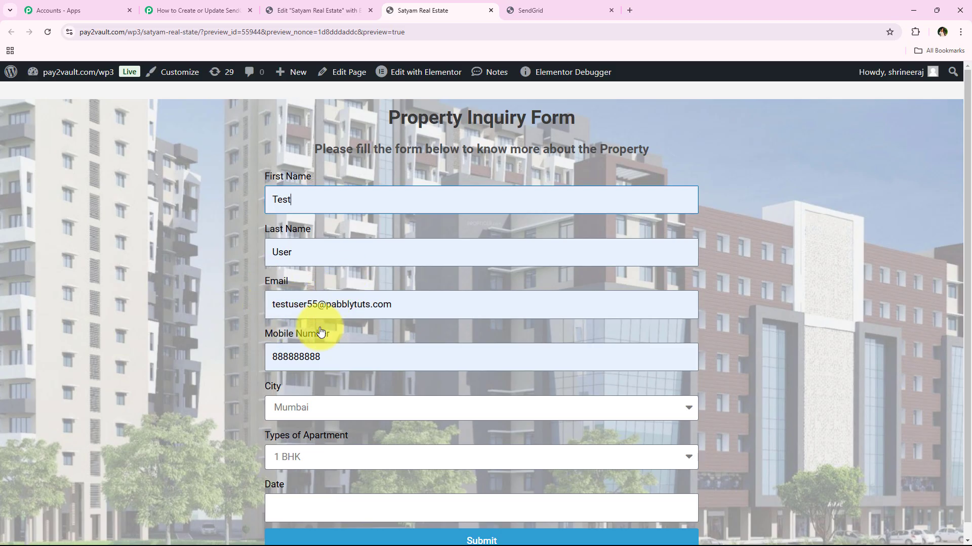
pyautogui.moveTo(319, 302); pyautogui.dragTo(287, 303)
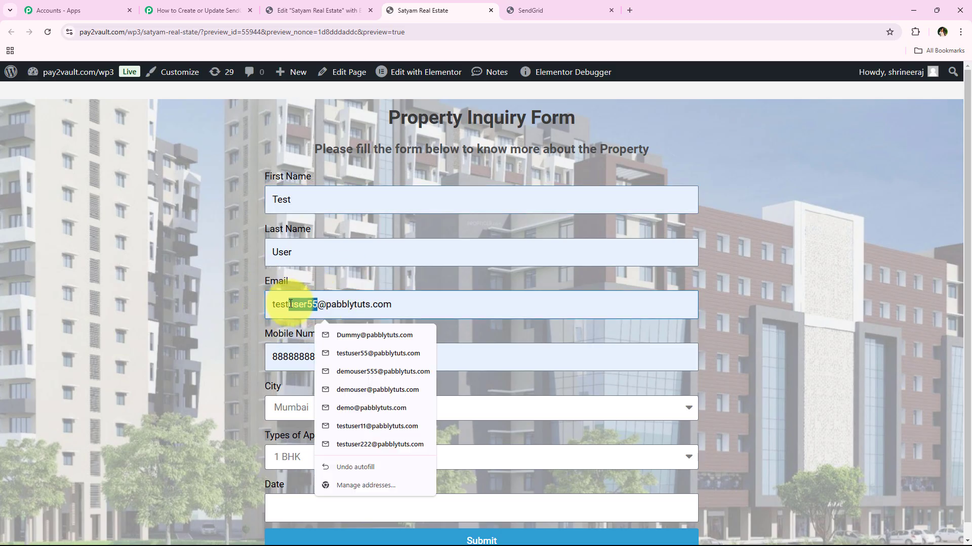
pyautogui.press('BackSpace')
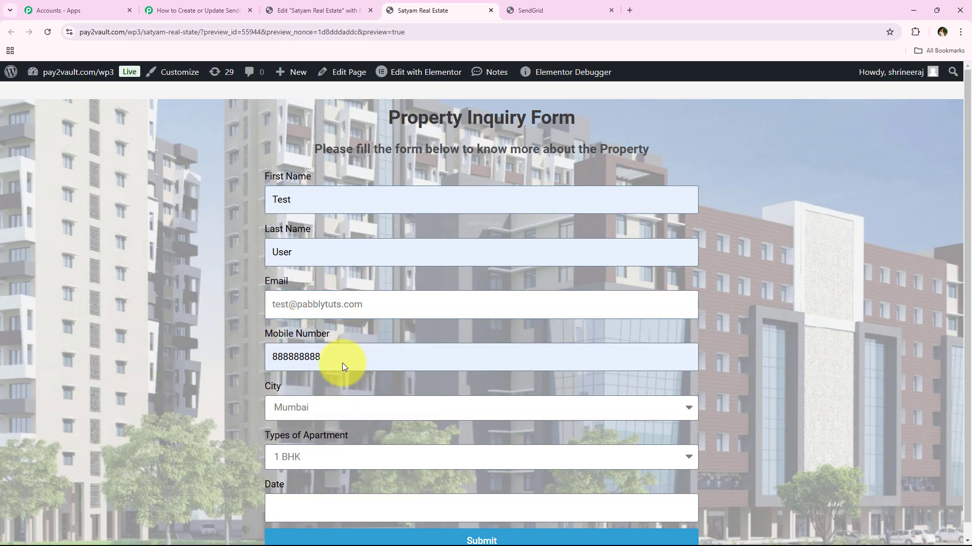
# Step: Choose Pune as the City and 2 BHK as the Types of Apartment in the inquiry form
pyautogui.moveTo(273, 396); pyautogui.dragTo(293, 389)
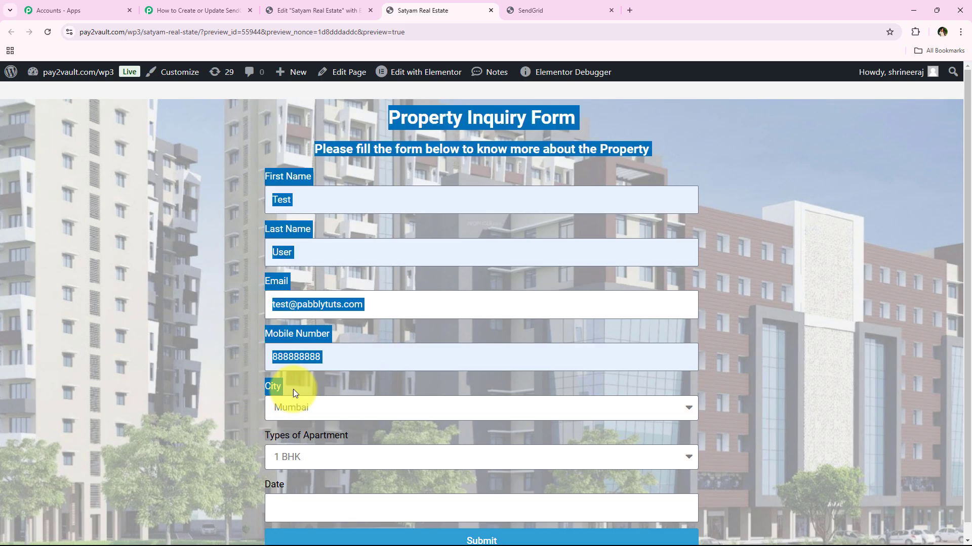
pyautogui.click(302, 407)
pyautogui.click(299, 445)
pyautogui.click(273, 435)
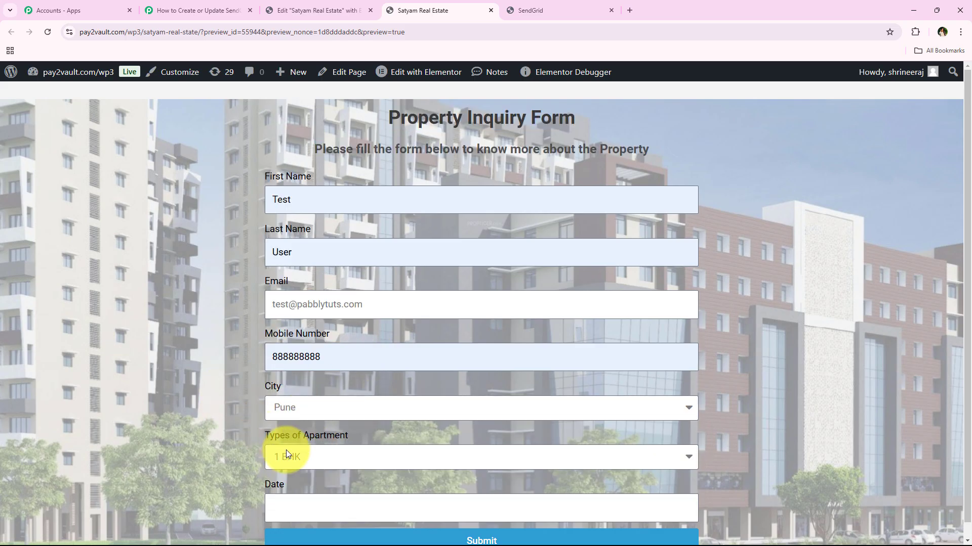
pyautogui.click(334, 458)
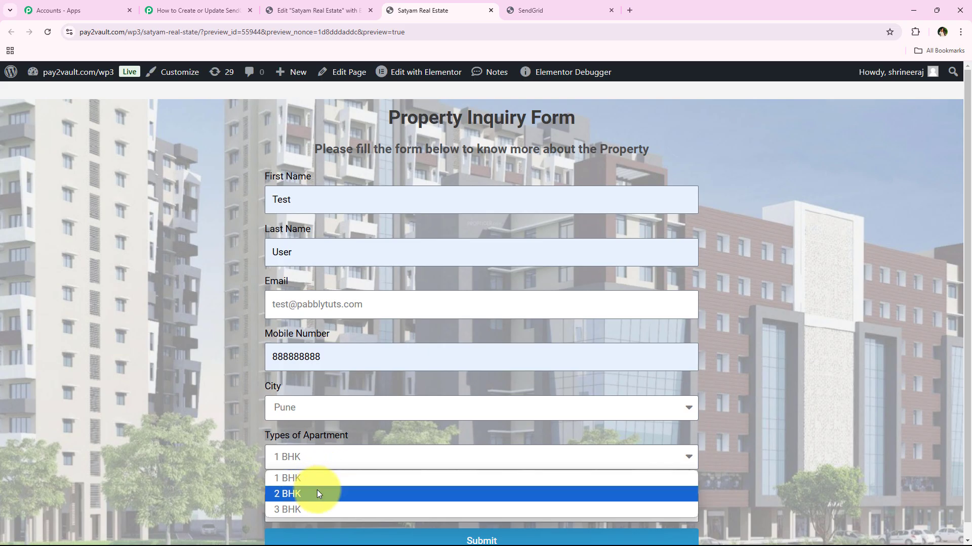
pyautogui.click(317, 493)
# Step: Set the inquiry form's Date to 2024-12-12 and submit the form
pyautogui.click(283, 507)
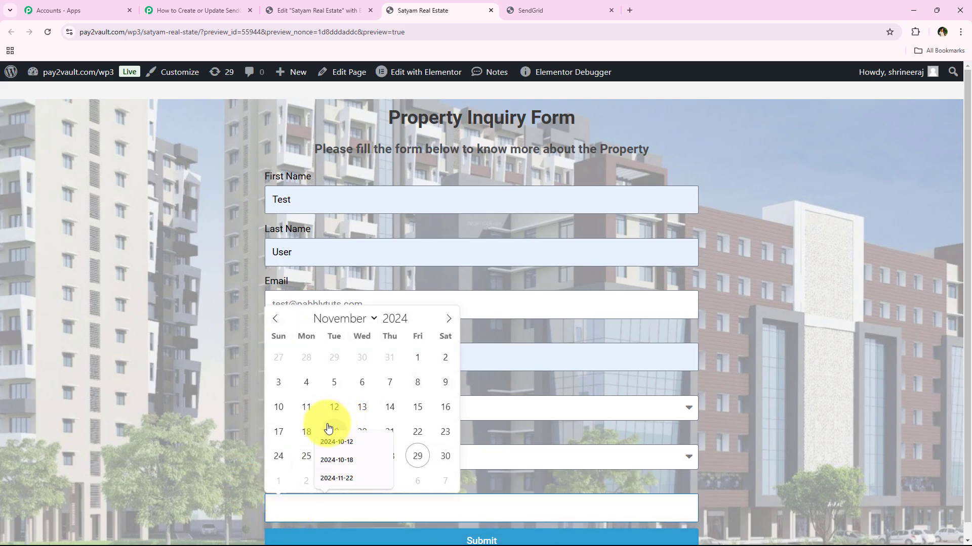
pyautogui.click(448, 319)
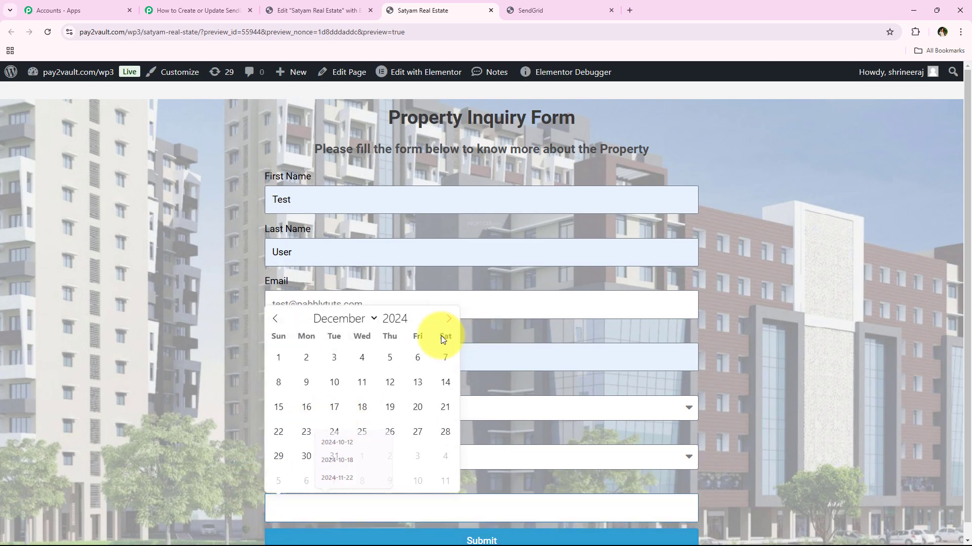
pyautogui.click(389, 382)
pyautogui.scroll(-1, 757, 433)
pyautogui.click(635, 524)
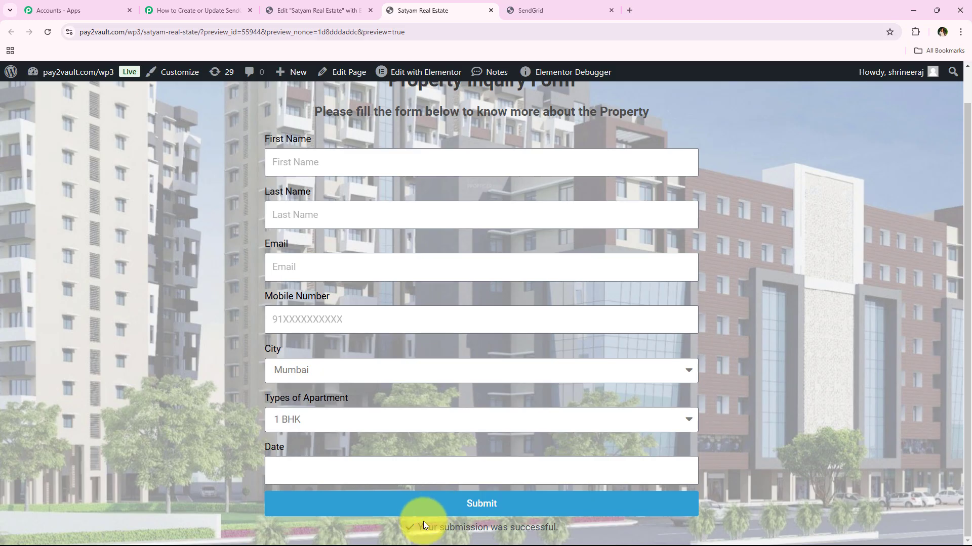
pyautogui.tripleClick(564, 523)
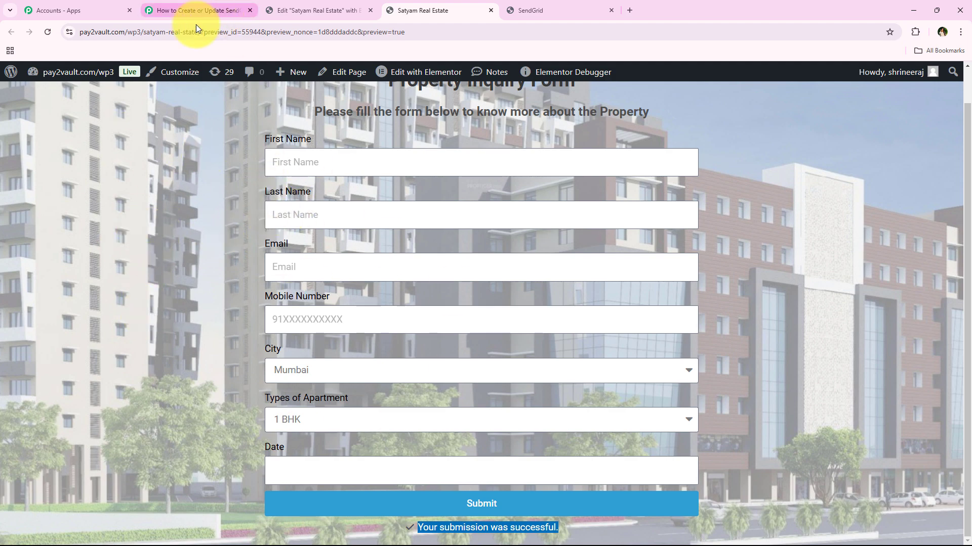
# Step: Switch to Pabbly Connect and compare the trigger's received response with the name, contact, apartment, date and city details submitted in the form
pyautogui.click(227, 7)
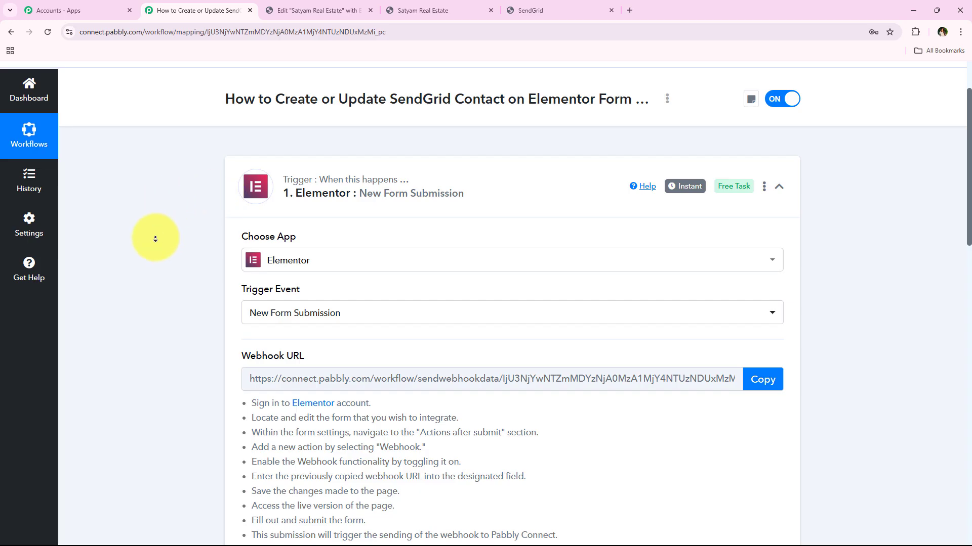
pyautogui.scroll(-8, 155, 239)
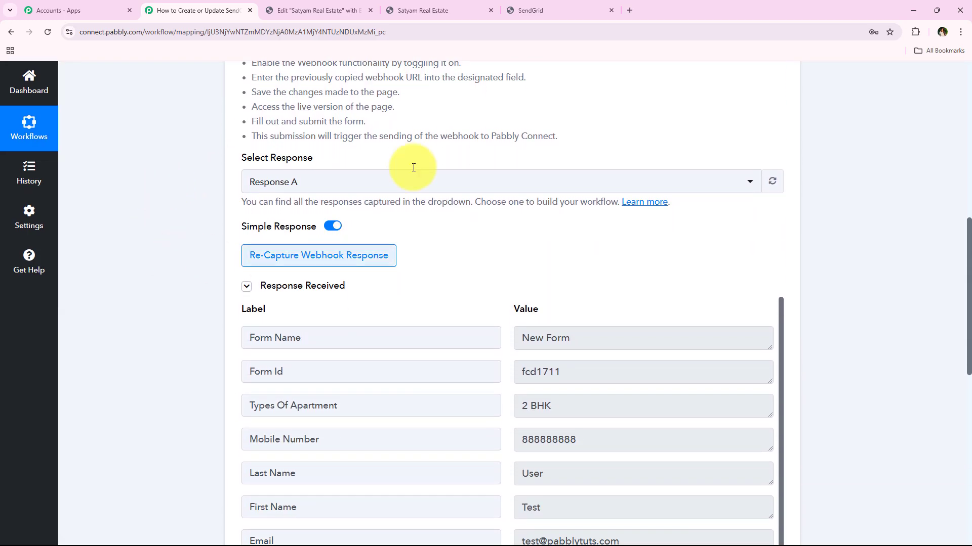
pyautogui.scroll(-3, 282, 335)
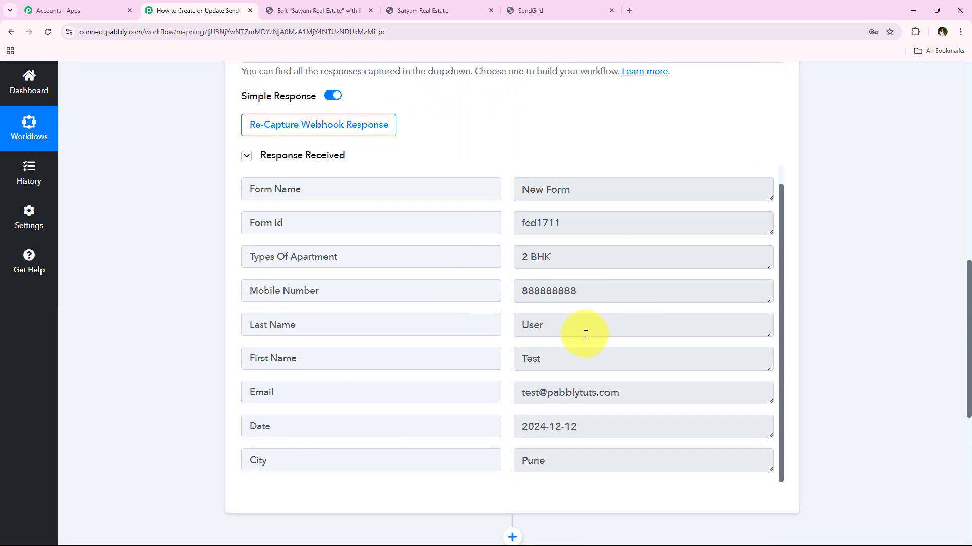
pyautogui.moveTo(579, 360); pyautogui.dragTo(460, 358)
pyautogui.moveTo(606, 327); pyautogui.dragTo(506, 327)
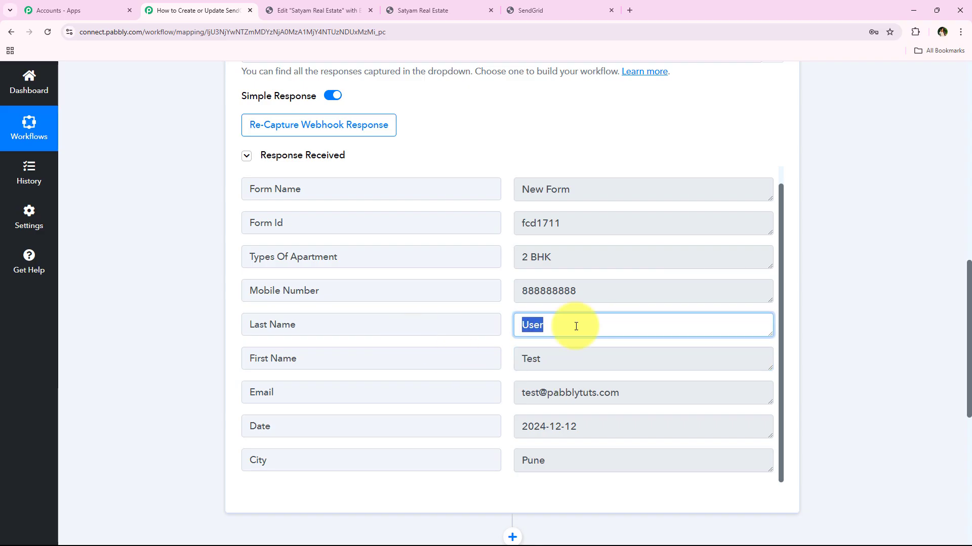
pyautogui.moveTo(640, 290); pyautogui.dragTo(416, 303)
pyautogui.moveTo(647, 257); pyautogui.dragTo(439, 261)
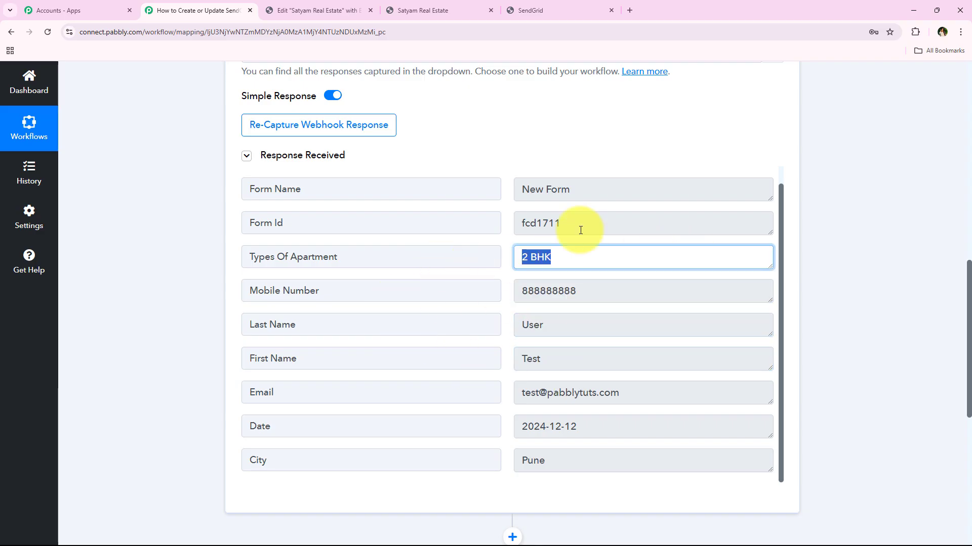
pyautogui.moveTo(699, 396); pyautogui.dragTo(390, 411)
pyautogui.moveTo(645, 428); pyautogui.dragTo(416, 472)
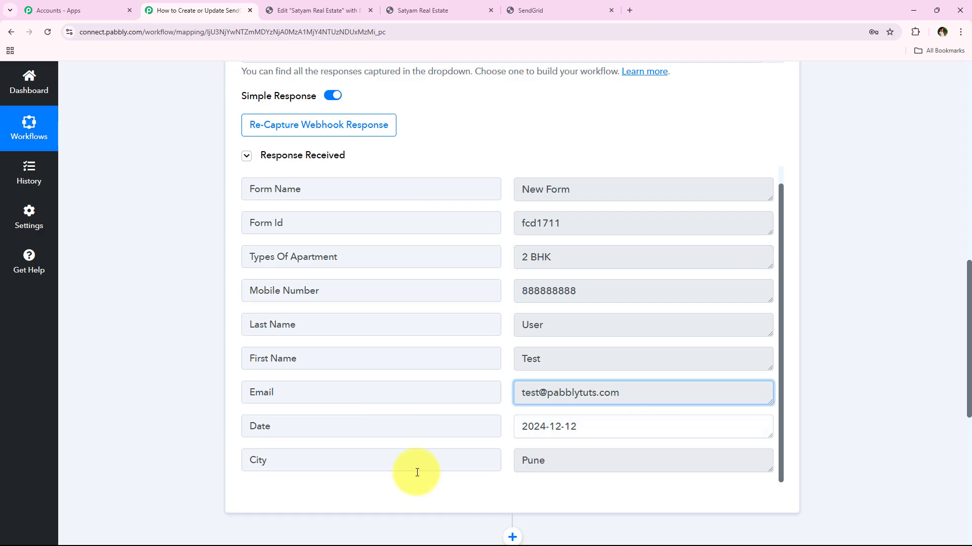
pyautogui.moveTo(609, 451); pyautogui.dragTo(260, 425)
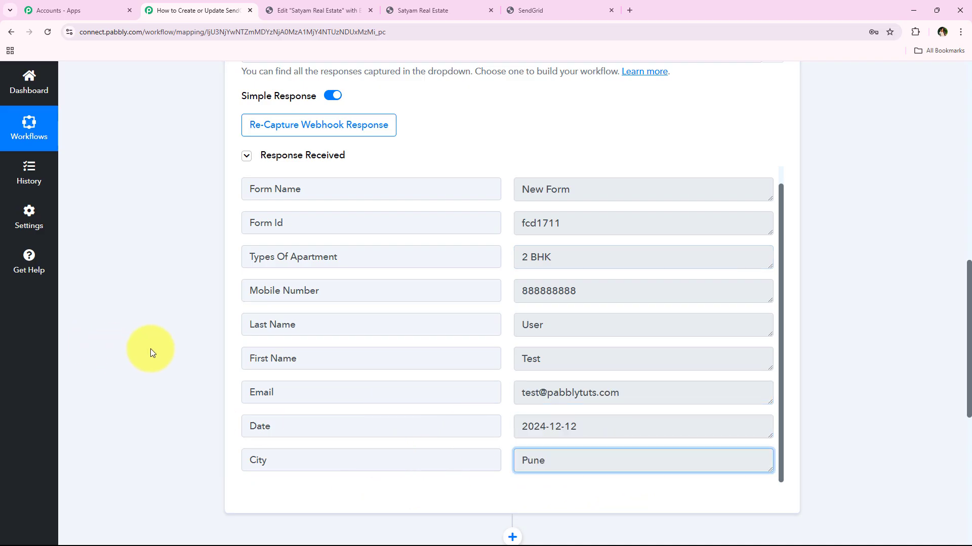
pyautogui.scroll(9, 139, 249)
pyautogui.scroll(3, 139, 249)
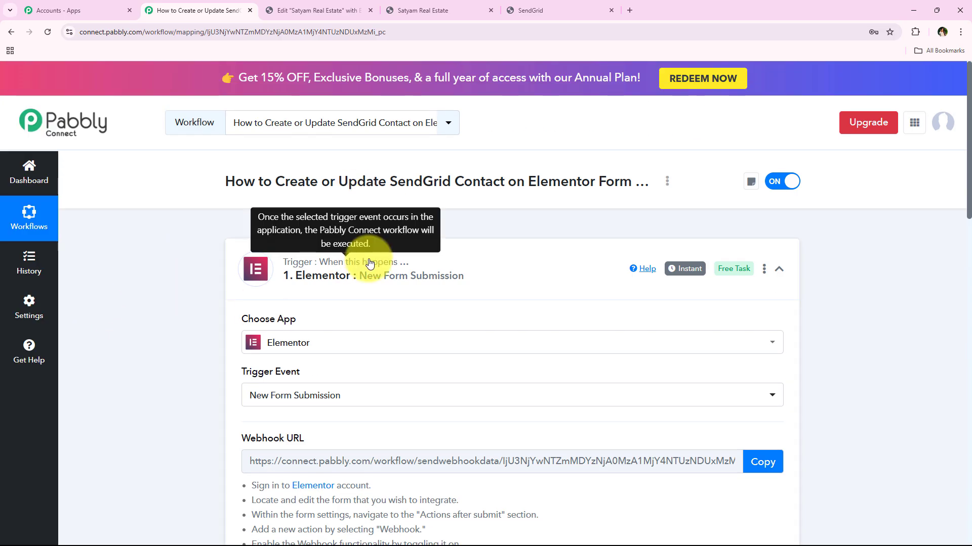
# Step: Collapse the Elementor trigger and choose SendGrid as the app for the workflow's action step
pyautogui.click(323, 287)
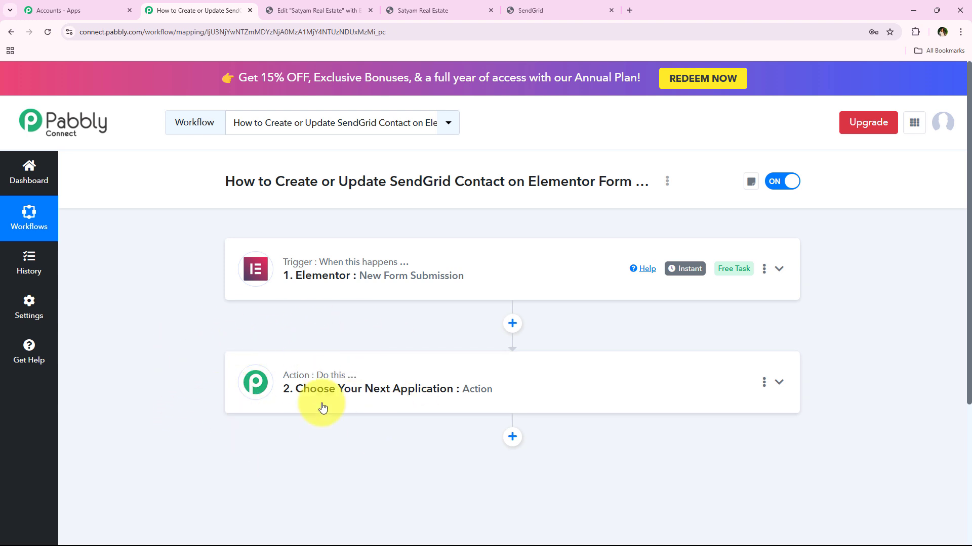
pyautogui.moveTo(277, 180); pyautogui.dragTo(508, 185)
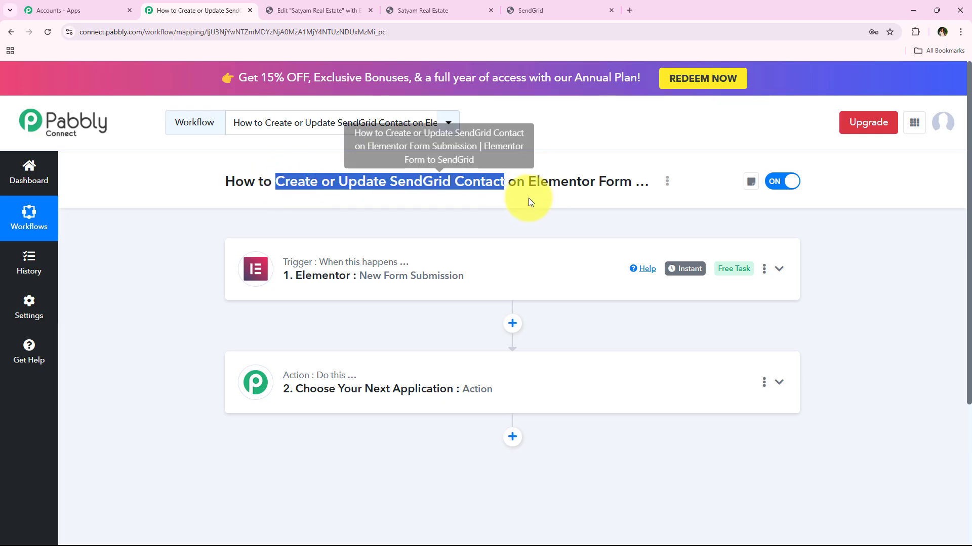
pyautogui.click(311, 406)
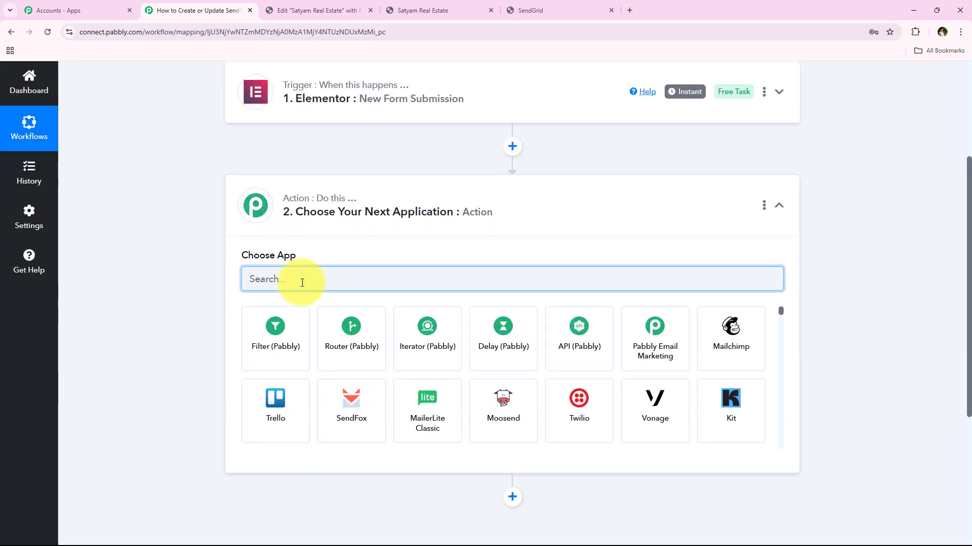
pyautogui.write('Send')
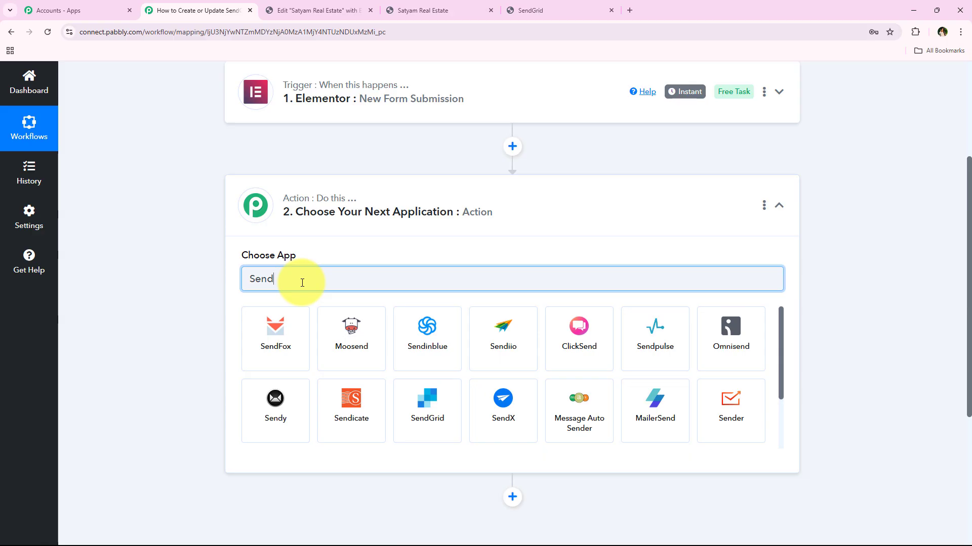
pyautogui.write('gr')
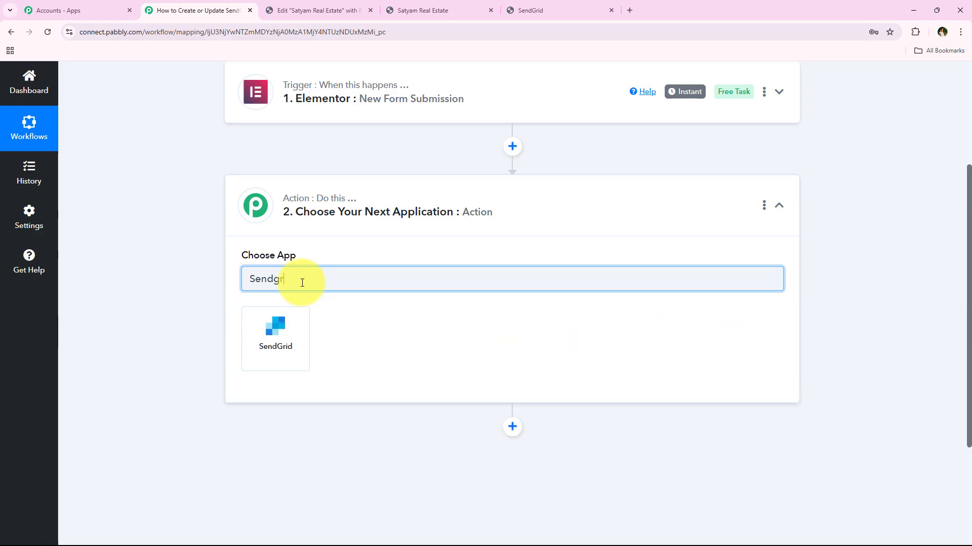
pyautogui.click(272, 365)
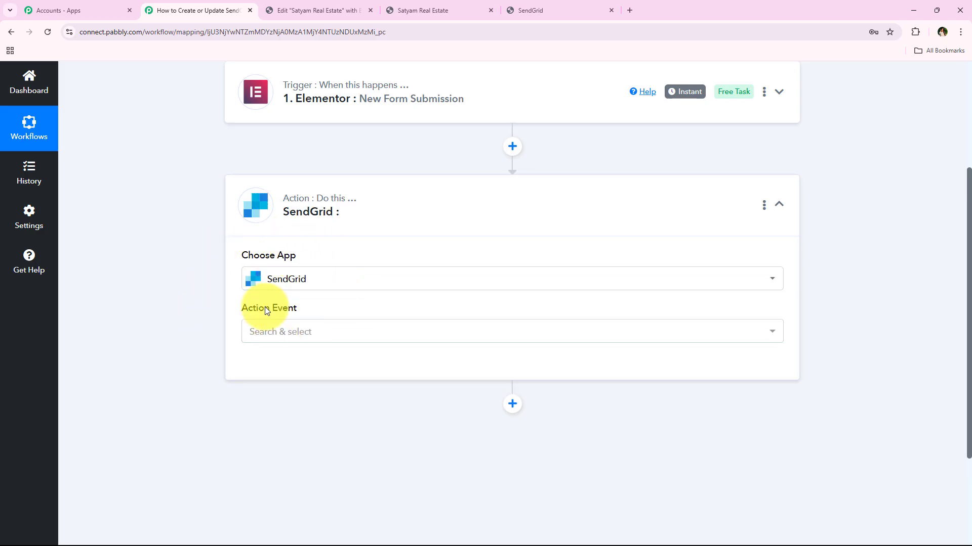
# Step: Set the SendGrid action event to Add or Update a Contact
pyautogui.moveTo(266, 309)
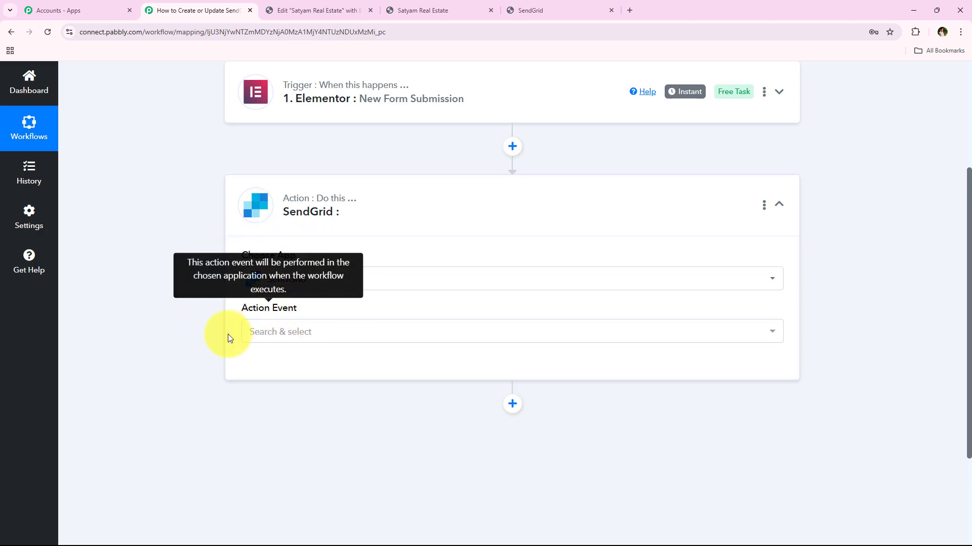
pyautogui.click(268, 335)
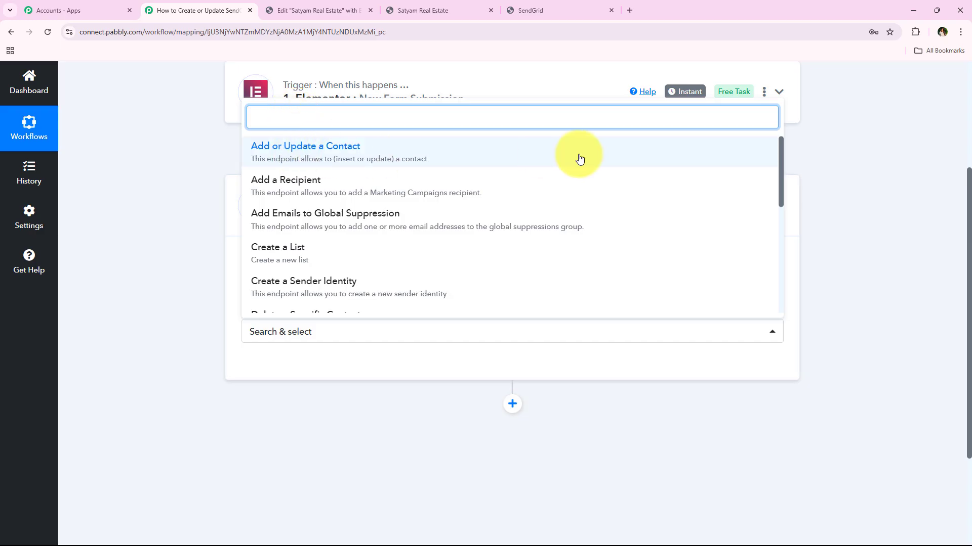
pyautogui.click(629, 156)
# Step: Start connecting SendGrid with the Add New Connection option and review the instructions for obtaining the API key
pyautogui.click(268, 374)
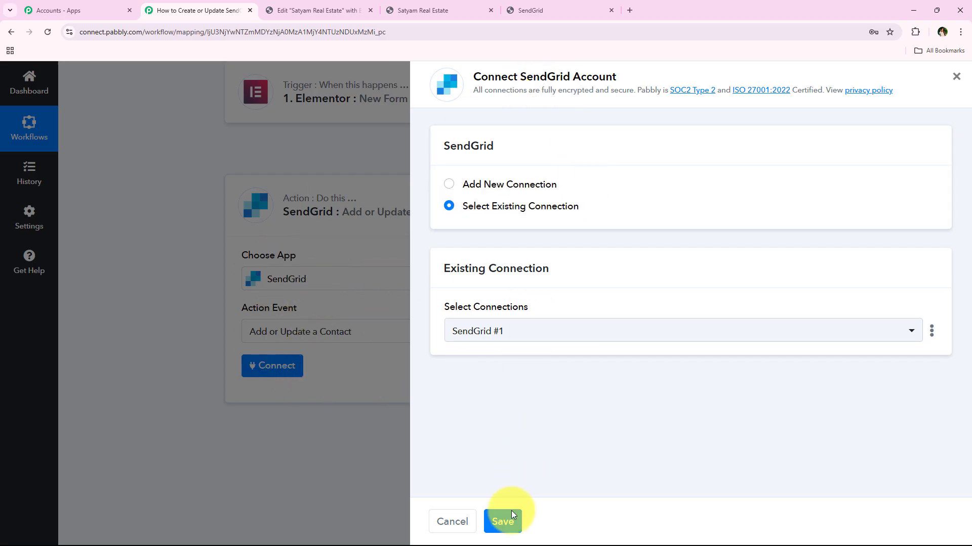
pyautogui.click(499, 186)
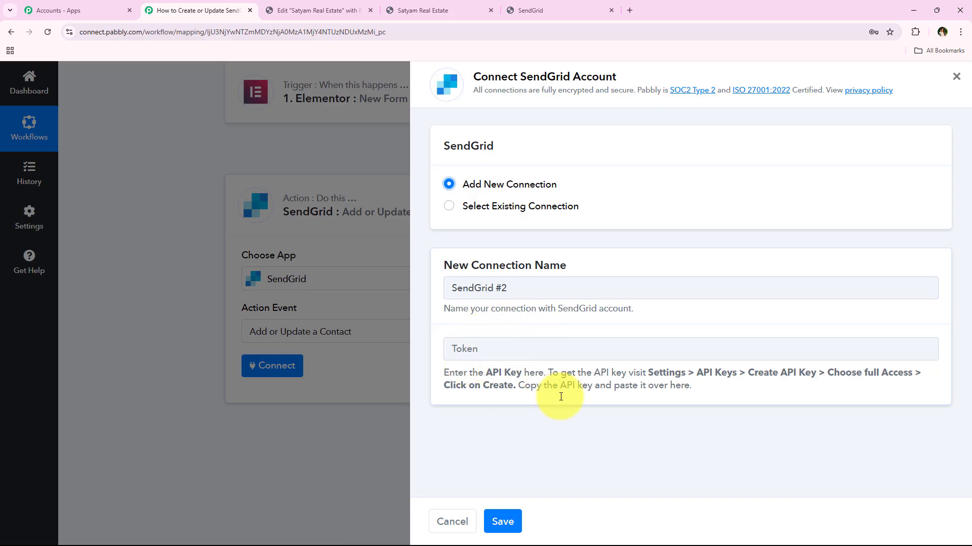
pyautogui.moveTo(547, 373); pyautogui.dragTo(566, 373)
pyautogui.moveTo(675, 378); pyautogui.dragTo(720, 440)
pyautogui.click(720, 440)
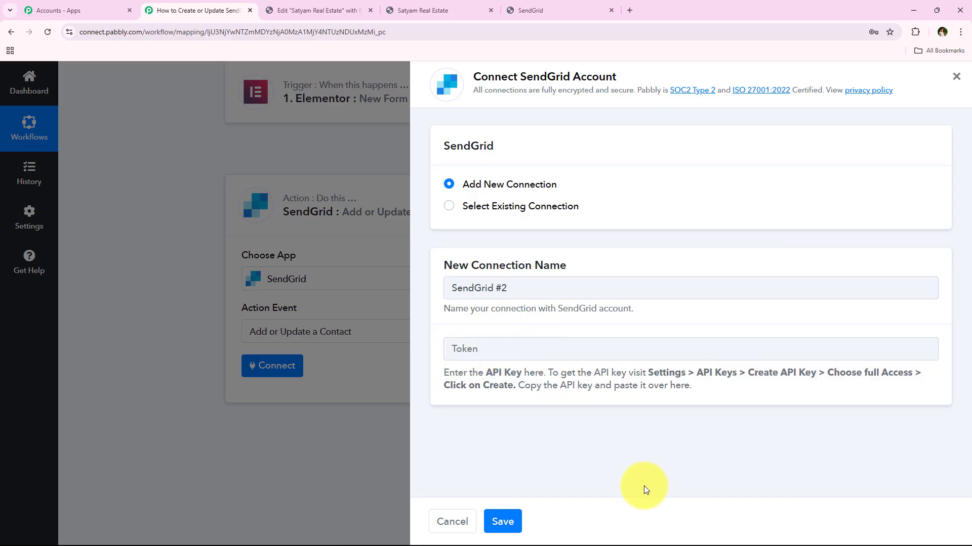
pyautogui.moveTo(549, 373); pyautogui.dragTo(865, 434)
pyautogui.click(860, 433)
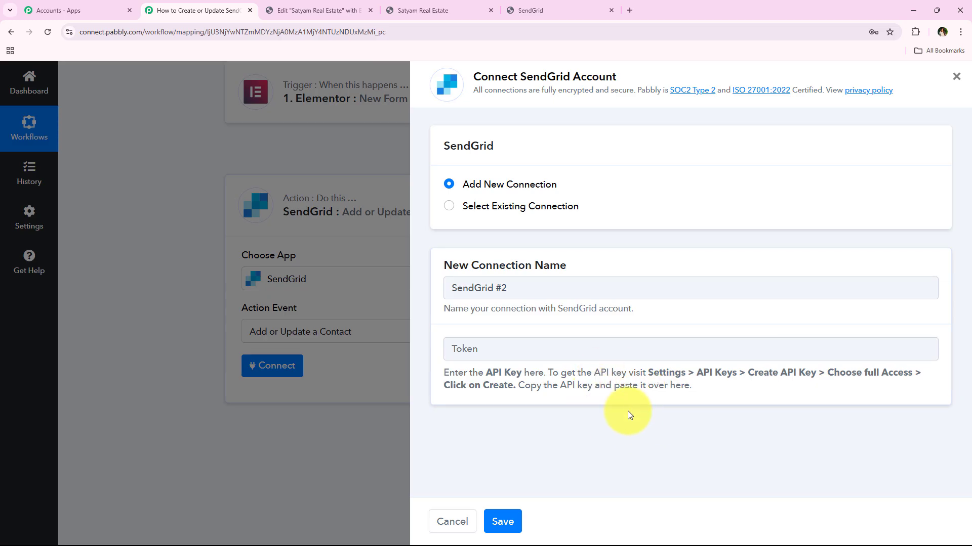
# Step: Switch to SendGrid and open the API Keys page in the account settings
pyautogui.click(520, 18)
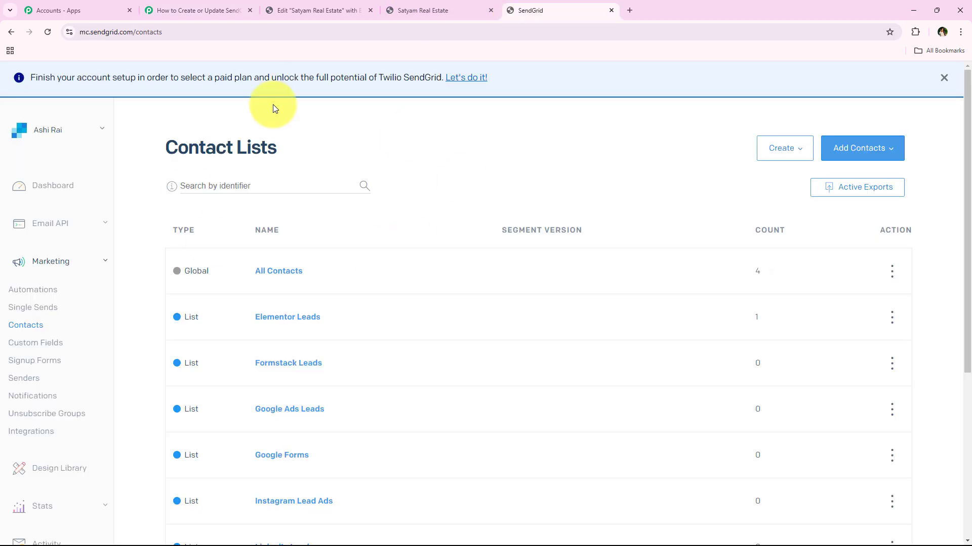
pyautogui.scroll(-1, 40, 203)
pyautogui.scroll(-3, 37, 391)
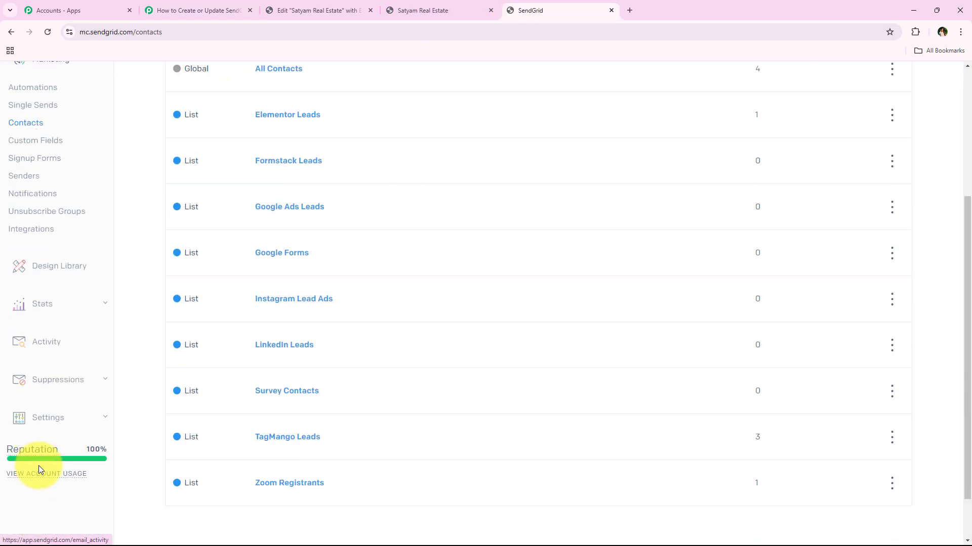
pyautogui.click(48, 422)
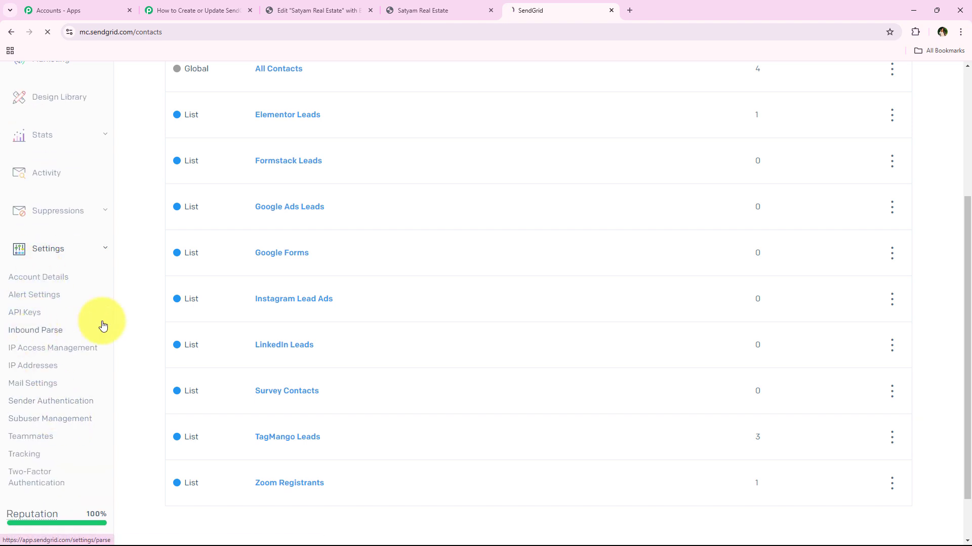
pyautogui.click(43, 315)
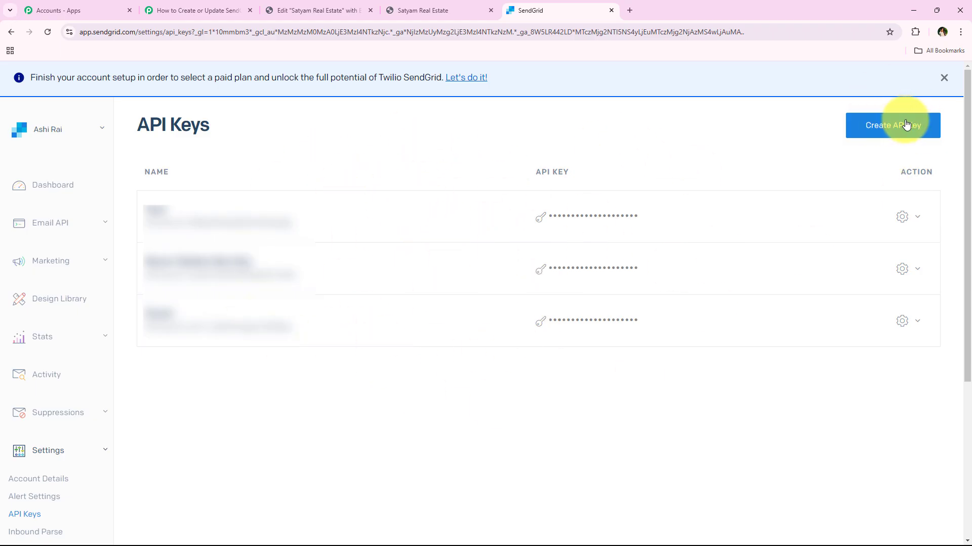
# Step: Create an API key named Testing with Full Access permissions, copy the generated key and finish
pyautogui.click(880, 129)
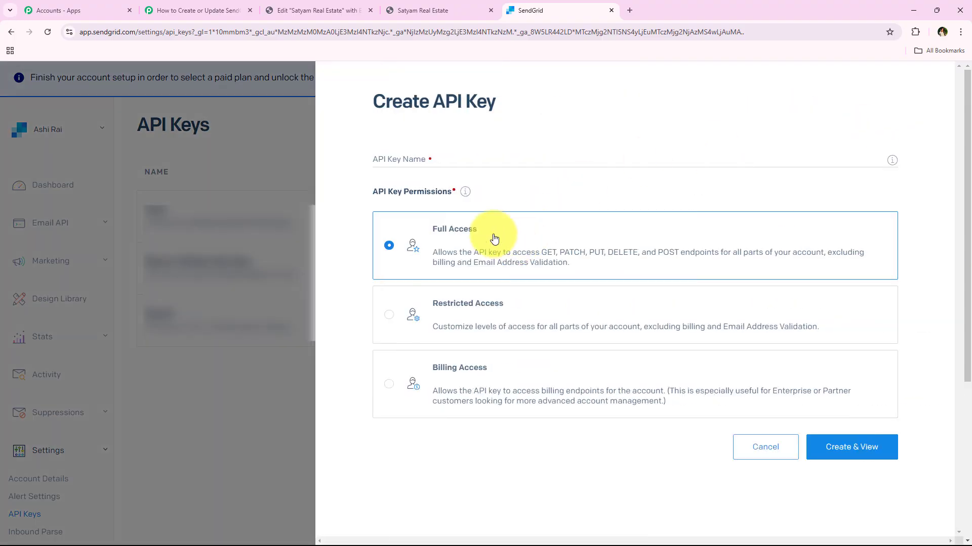
pyautogui.click(396, 152)
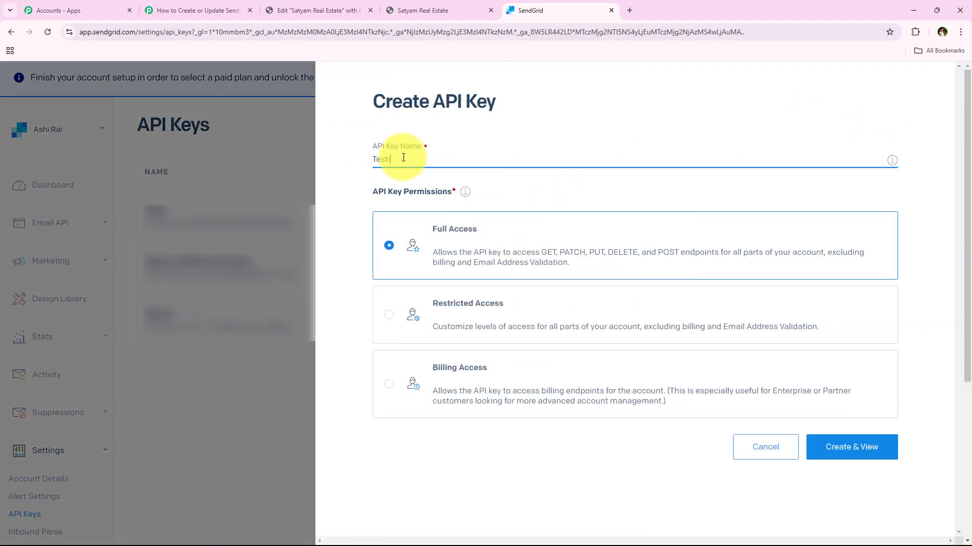
pyautogui.click(455, 274)
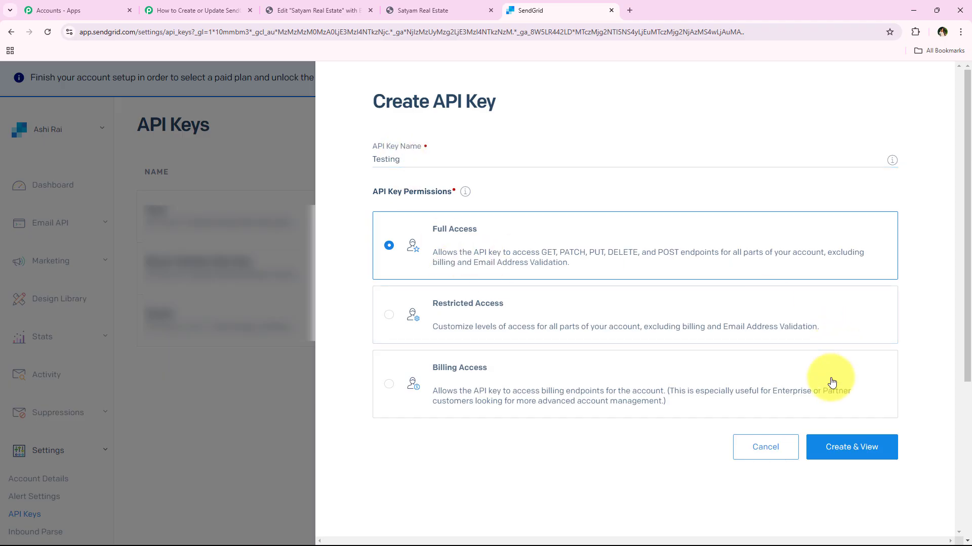
pyautogui.click(858, 444)
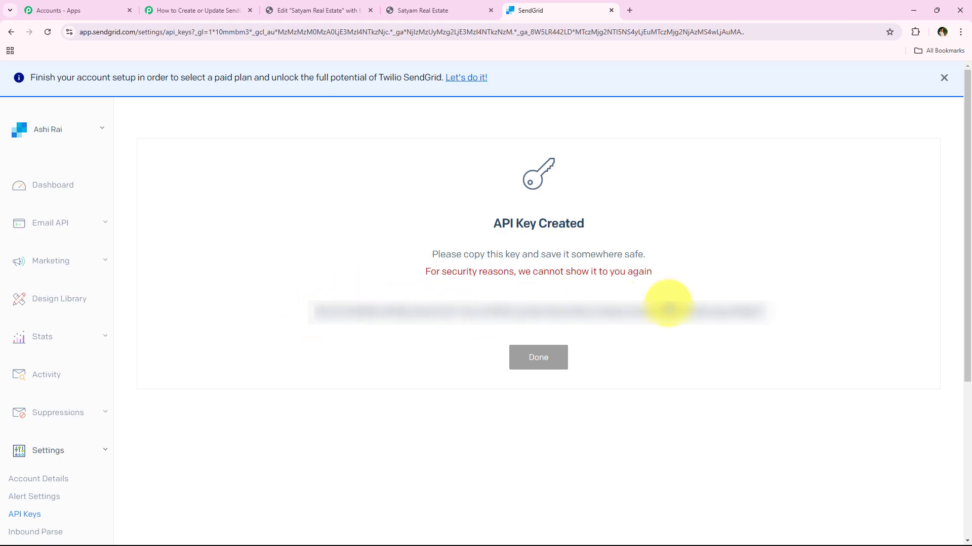
pyautogui.click(601, 316)
pyautogui.click(542, 371)
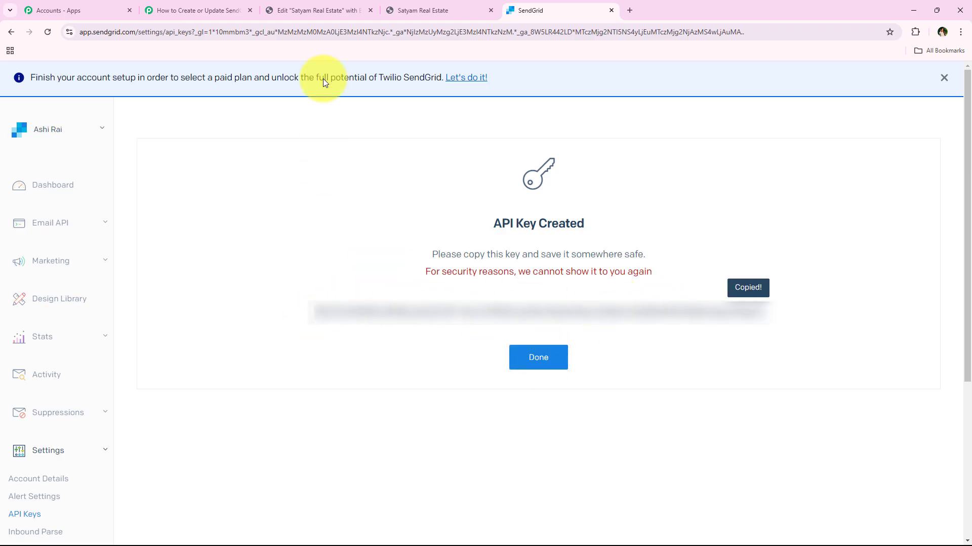
# Step: Switch to Pabbly Connect, paste the SendGrid API key into the connection's Token field and save the connection
pyautogui.click(222, 12)
pyautogui.rightClick(496, 360)
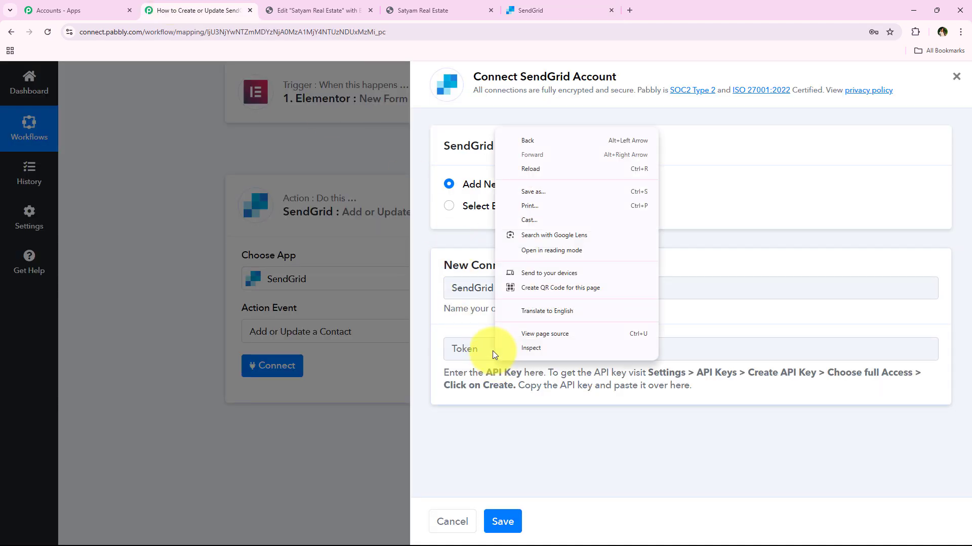
pyautogui.rightClick(493, 350)
pyautogui.click(549, 232)
pyautogui.click(577, 473)
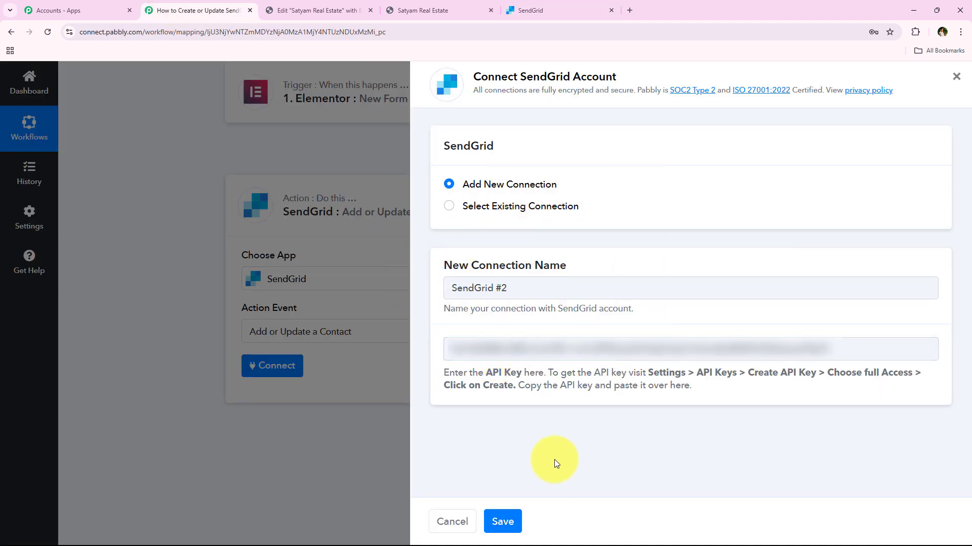
pyautogui.click(501, 522)
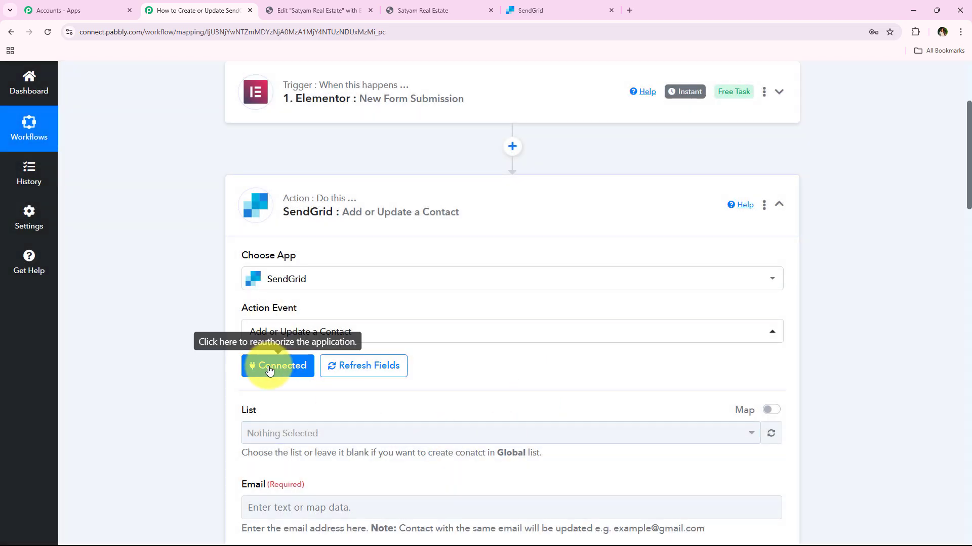
# Step: Choose Elementor Leads as the list for the SendGrid contact
pyautogui.scroll(-2, 189, 260)
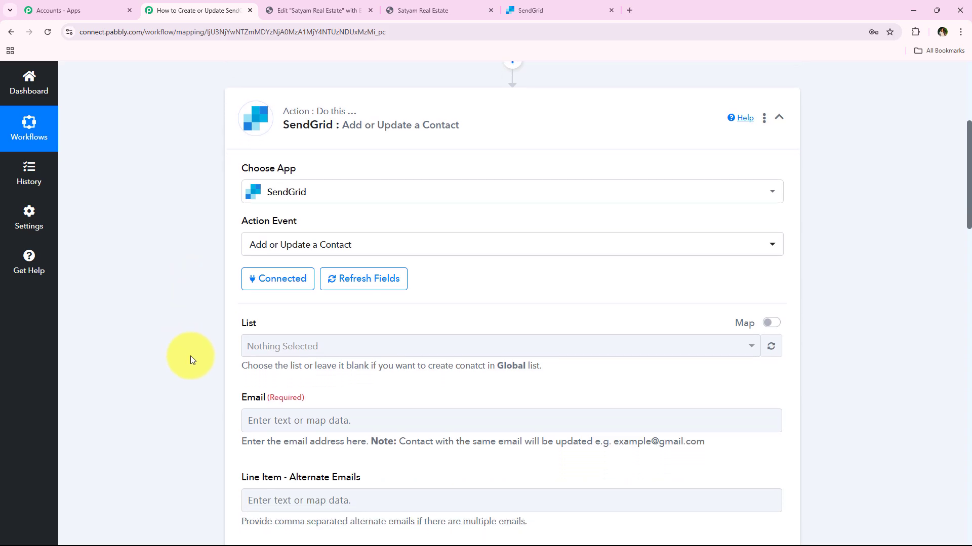
pyautogui.scroll(-1, 190, 356)
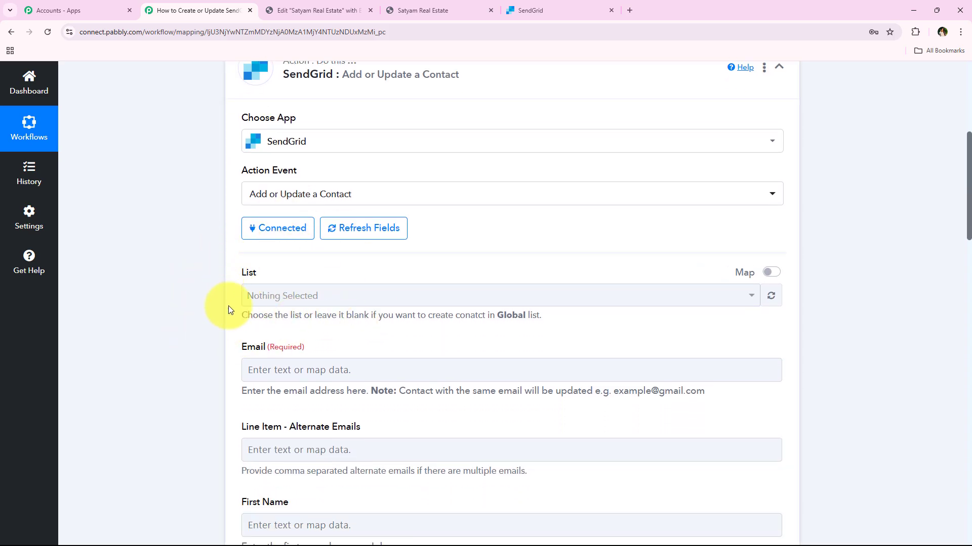
pyautogui.scroll(-1, 225, 305)
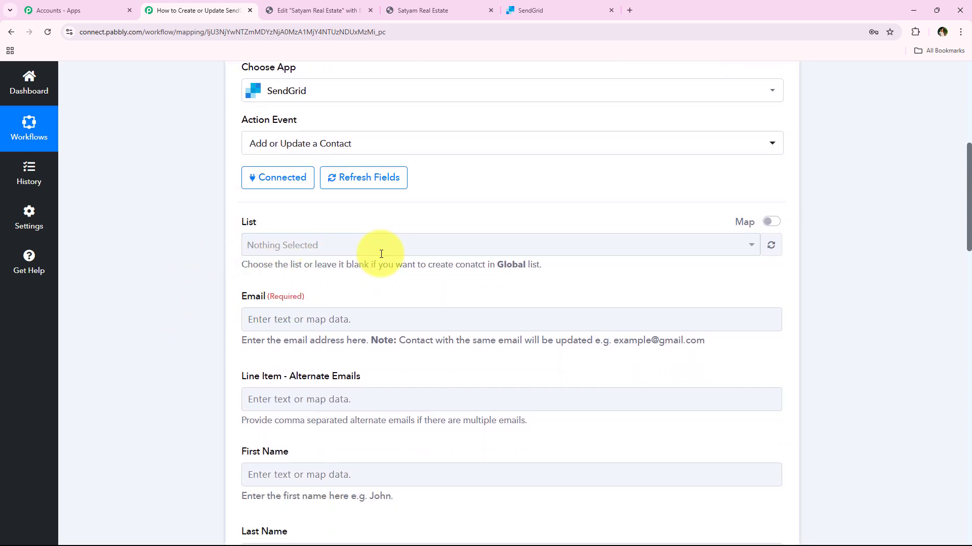
pyautogui.click(347, 257)
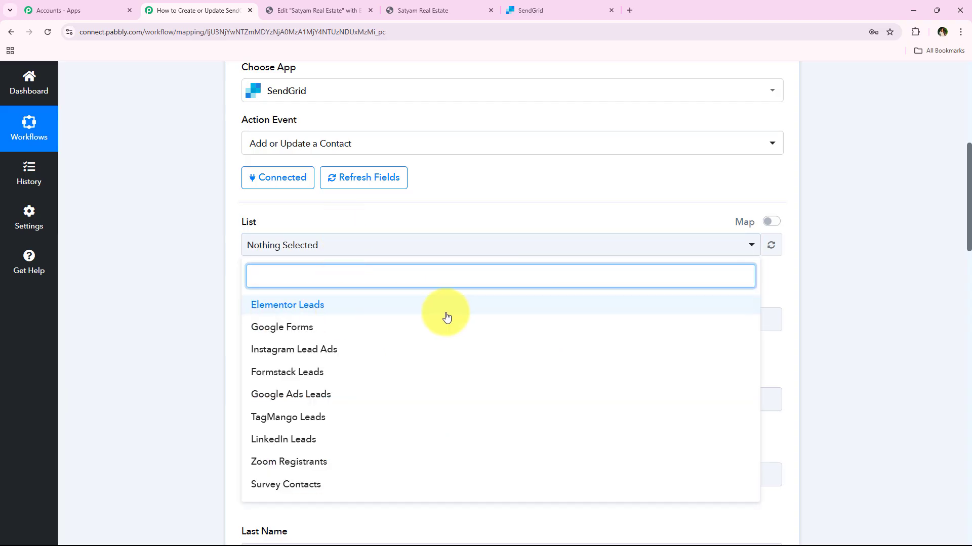
pyautogui.click(591, 305)
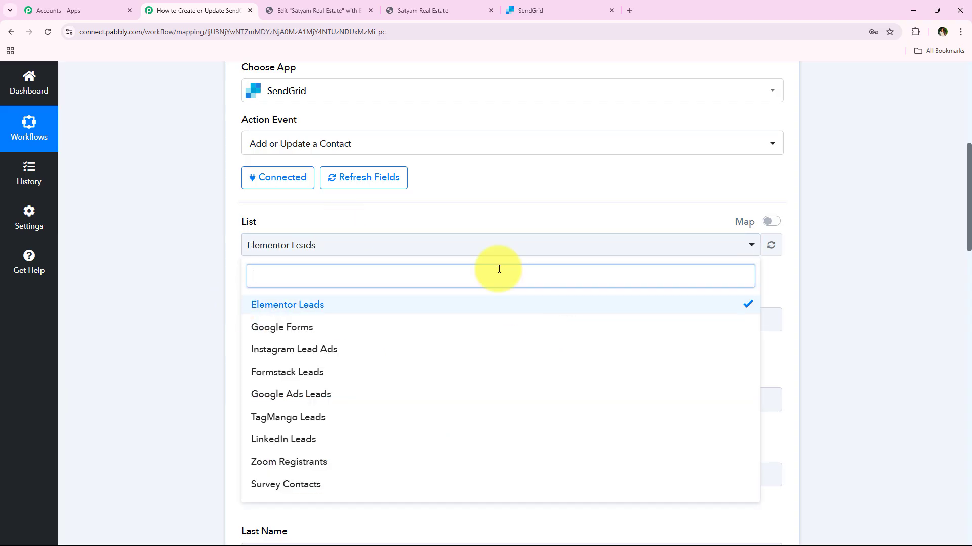
pyautogui.click(205, 237)
# Step: Review the list choices and the email and name fields of the SendGrid contact action
pyautogui.scroll(1, 273, 273)
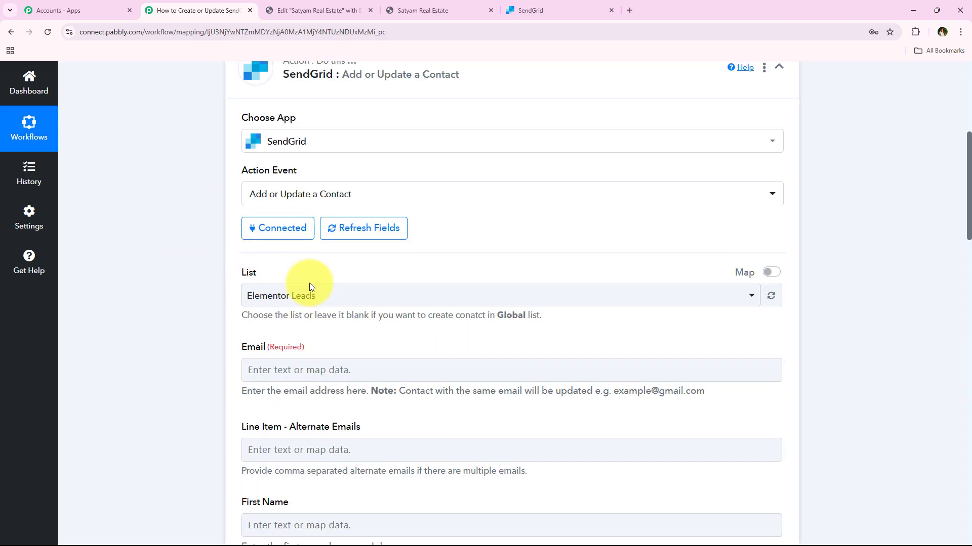
pyautogui.scroll(-2, 308, 283)
pyautogui.click(268, 200)
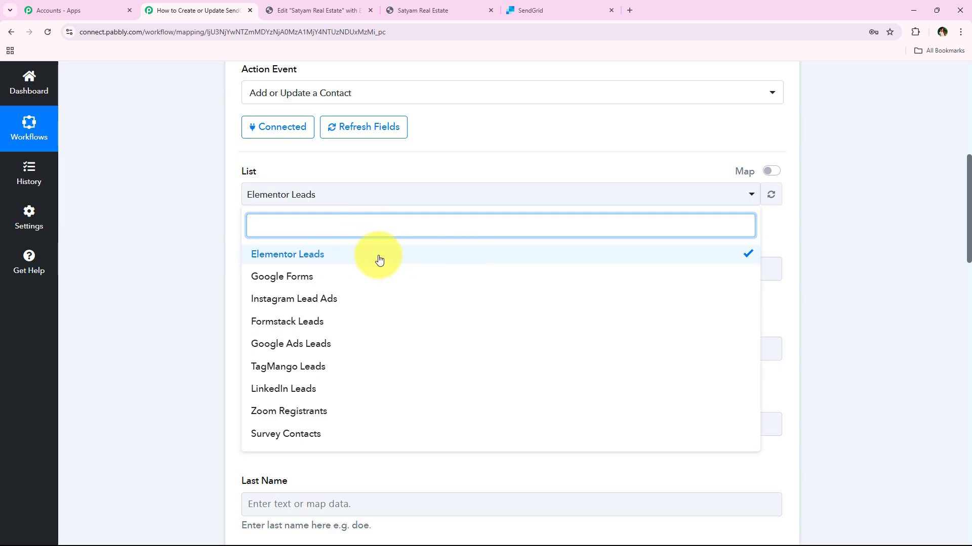
pyautogui.scroll(-1, 198, 214)
pyautogui.click(198, 214)
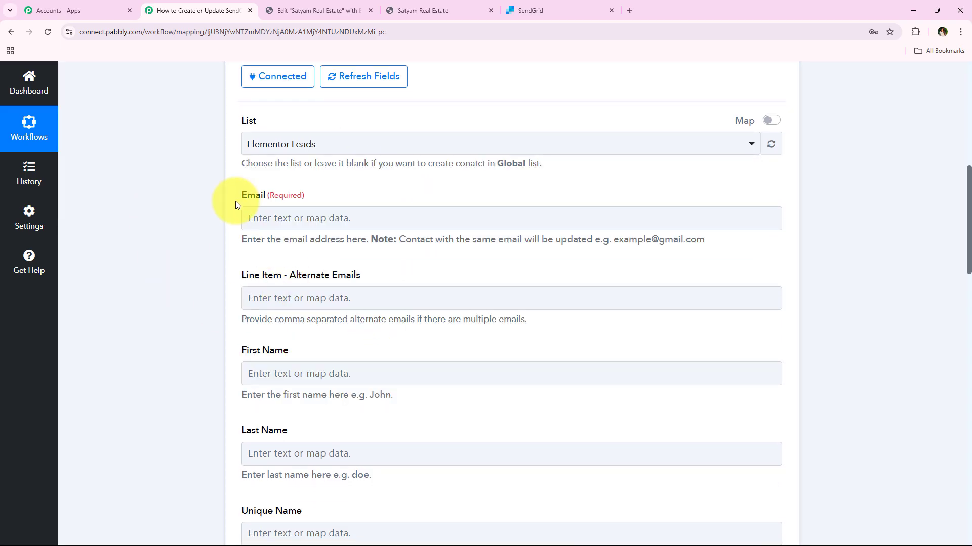
pyautogui.moveTo(235, 201); pyautogui.dragTo(314, 202)
pyautogui.moveTo(228, 284); pyautogui.dragTo(150, 306)
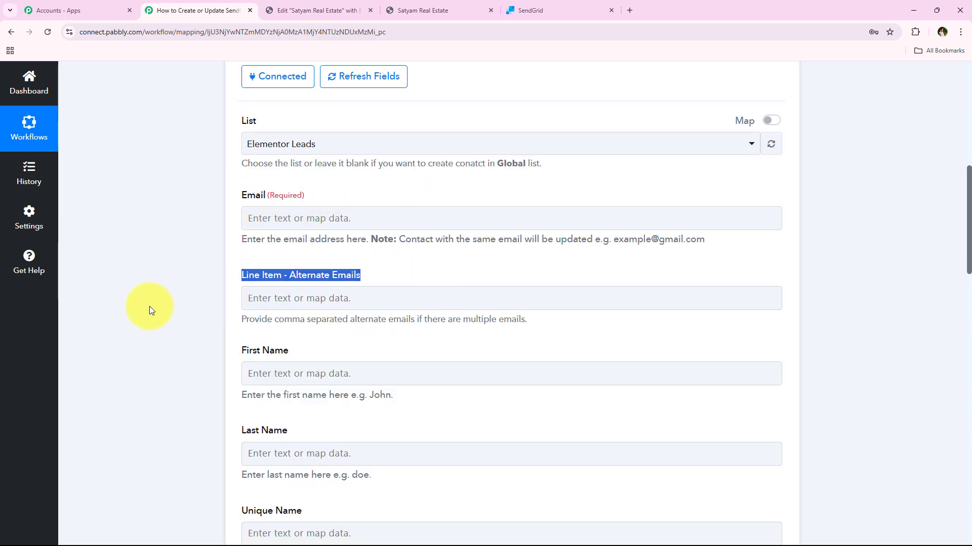
pyautogui.scroll(-1, 154, 317)
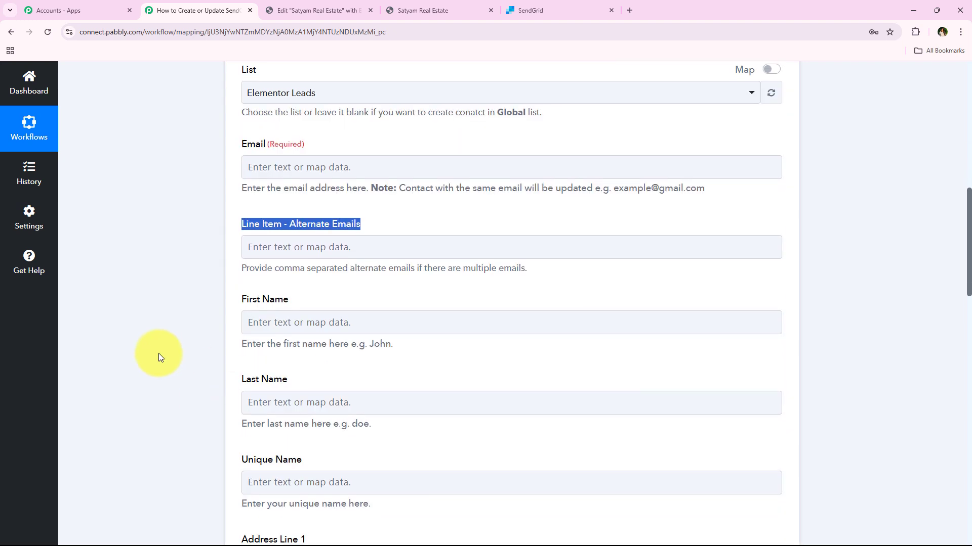
pyautogui.click(159, 353)
pyautogui.scroll(1, 158, 310)
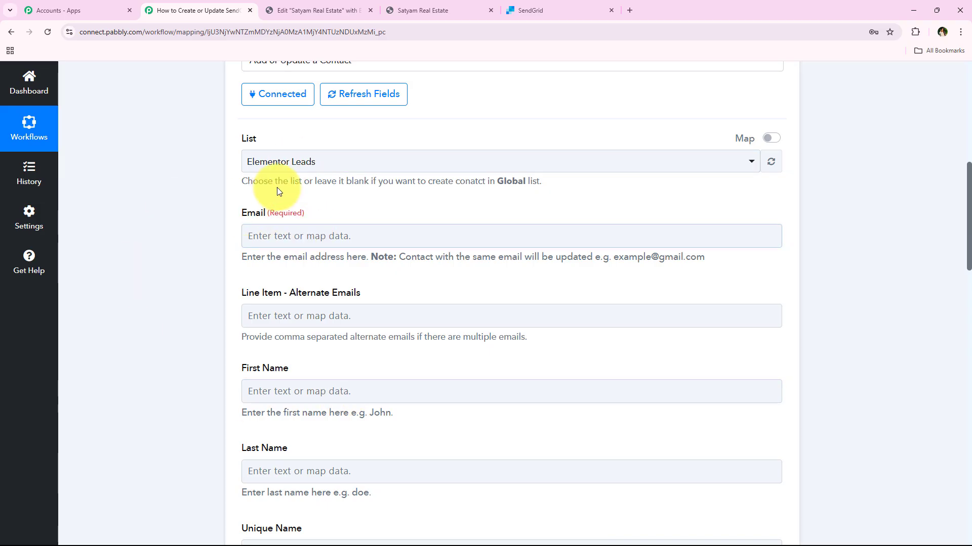
pyautogui.scroll(-1, 142, 293)
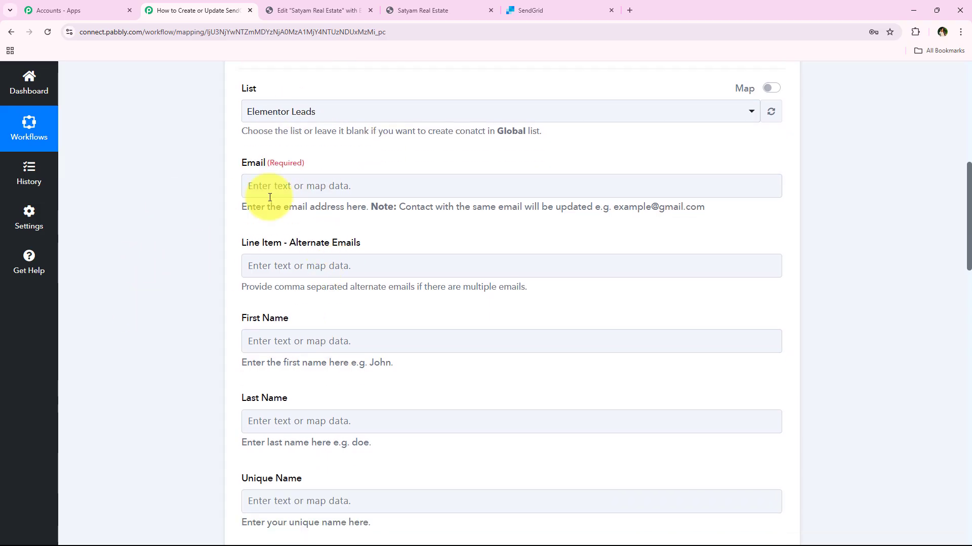
pyautogui.scroll(7, 190, 216)
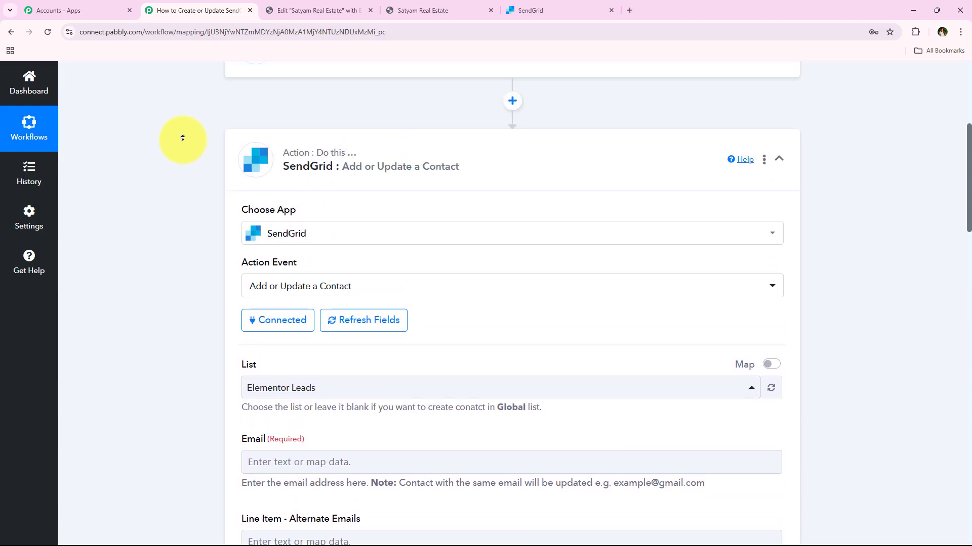
pyautogui.scroll(-6, 208, 150)
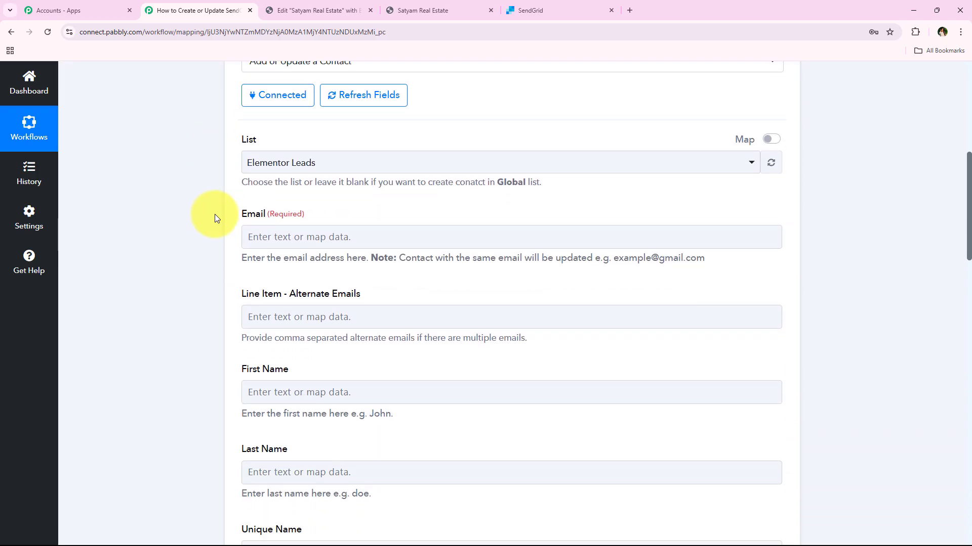
# Step: Expand the Elementor New Form Submission data for the Email field and review the values available for mapping
pyautogui.click(302, 231)
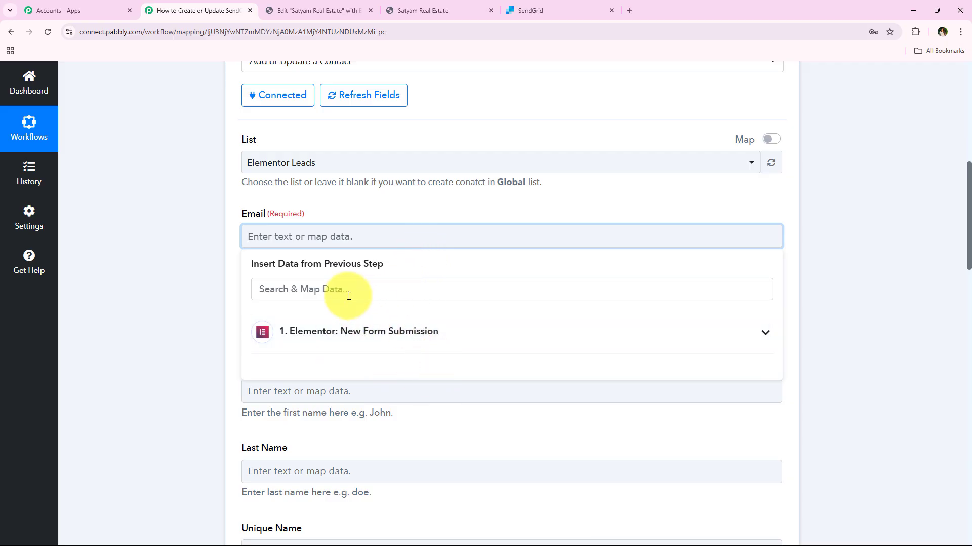
pyautogui.click(455, 335)
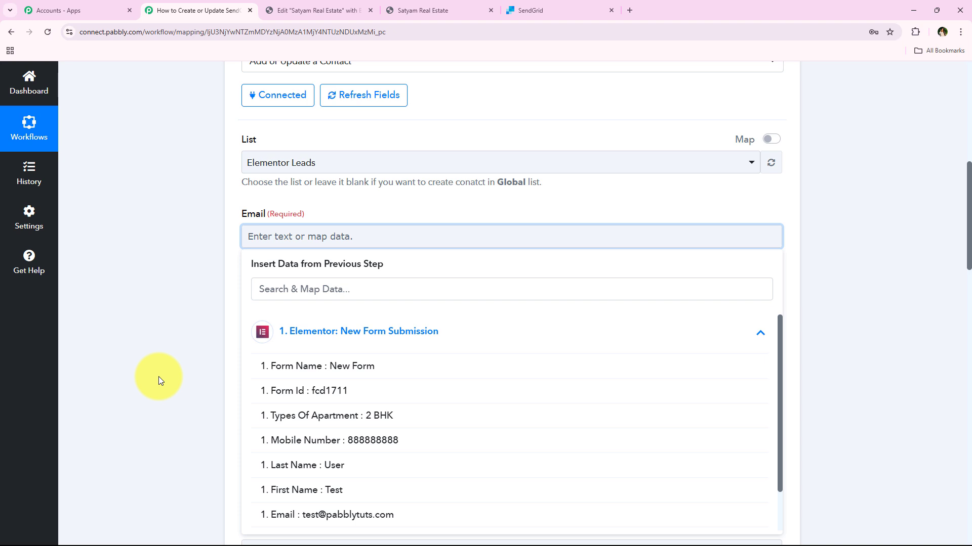
pyautogui.scroll(2, 159, 377)
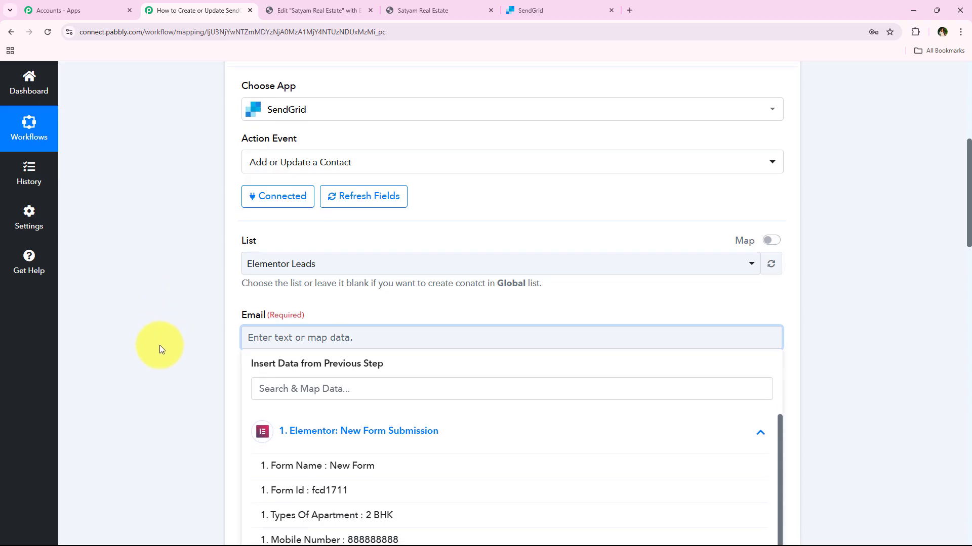
pyautogui.scroll(-3, 159, 357)
pyautogui.click(224, 181)
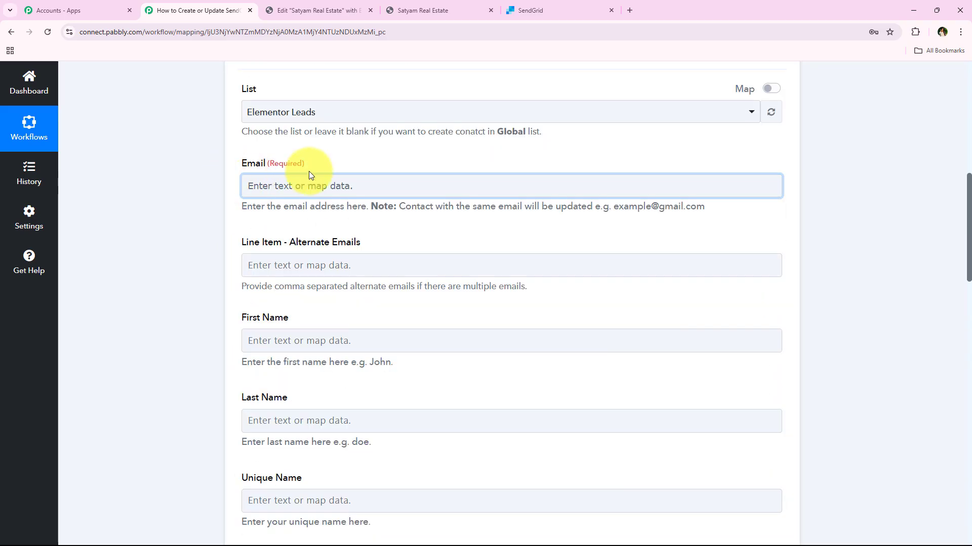
# Step: Enter a test email address manually in the Email field and replace it with the mapped Email value from the Elementor submission
pyautogui.click(307, 184)
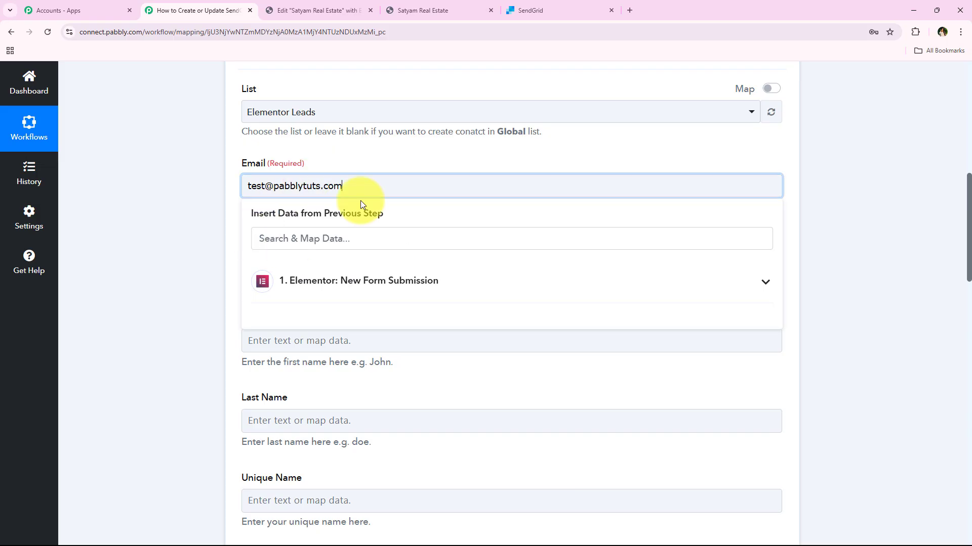
pyautogui.tripleClick(355, 185)
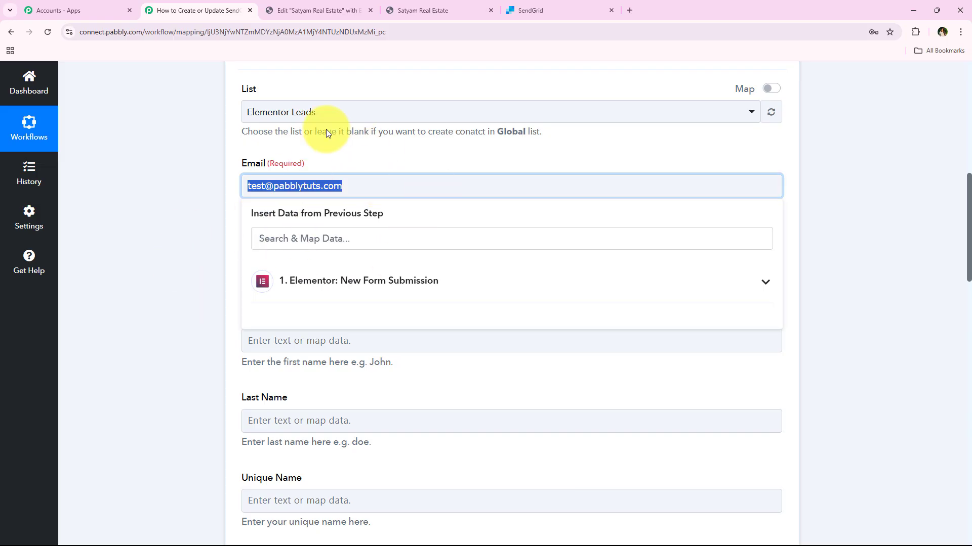
pyautogui.click(354, 273)
pyautogui.scroll(-4, 101, 223)
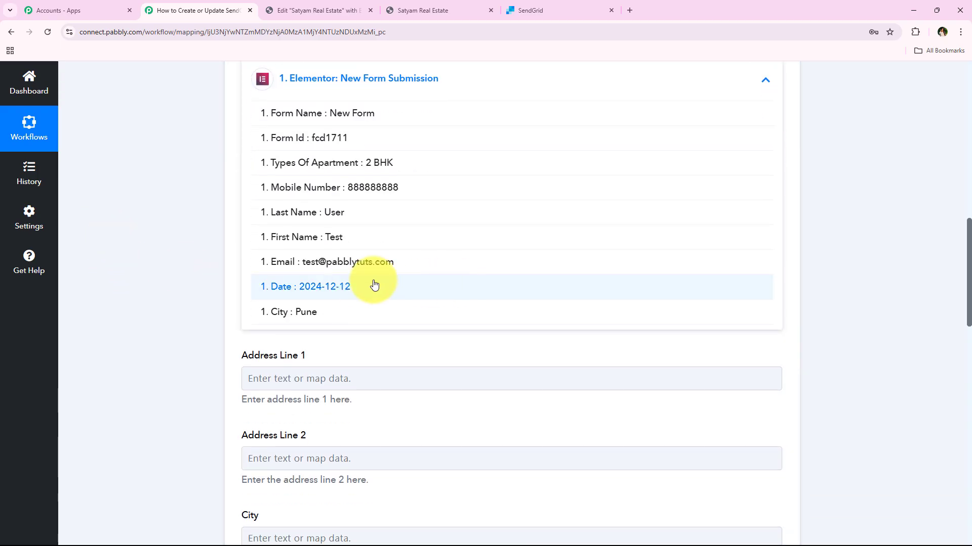
pyautogui.scroll(1, 158, 276)
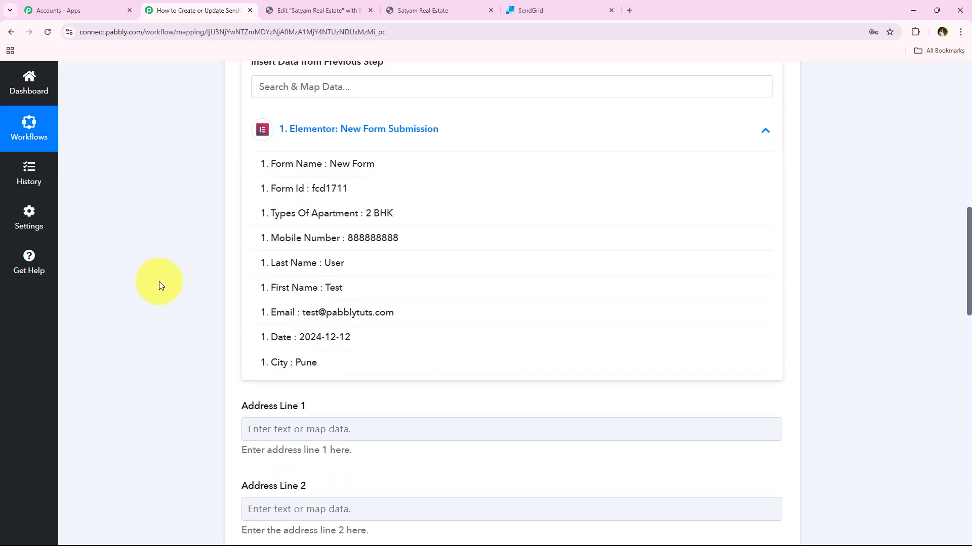
pyautogui.scroll(1, 228, 283)
pyautogui.click(377, 367)
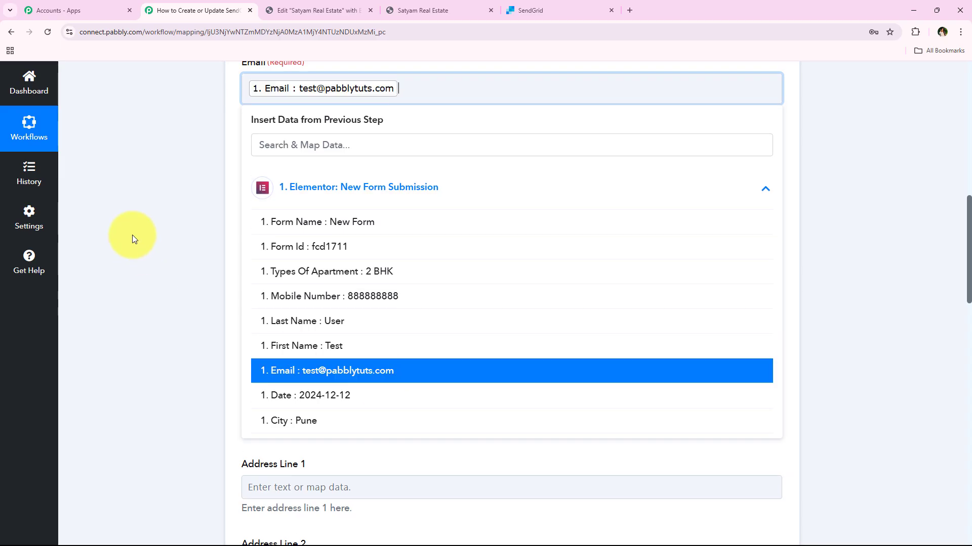
# Step: Map the First Name field of the SendGrid contact to the First Name value from the Elementor submission
pyautogui.scroll(1, 175, 242)
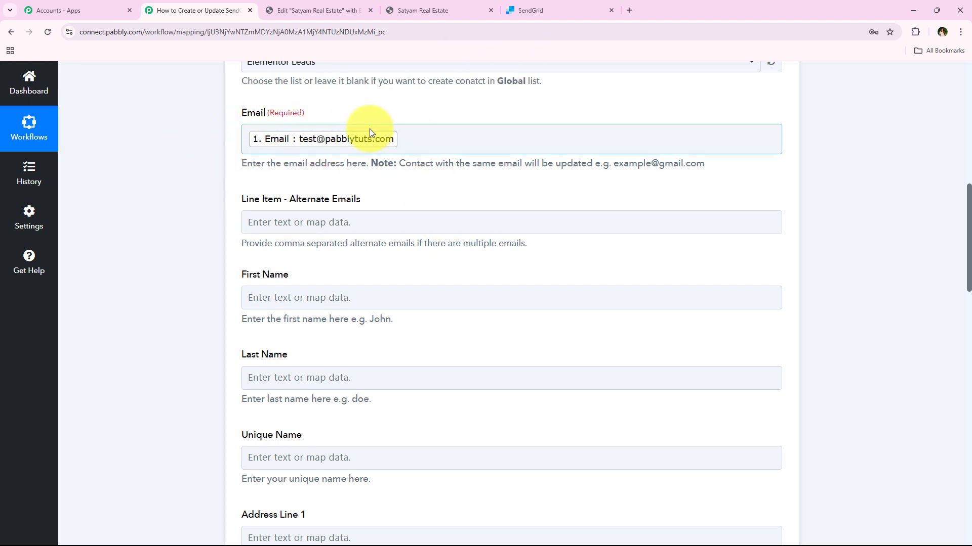
pyautogui.scroll(-1, 206, 199)
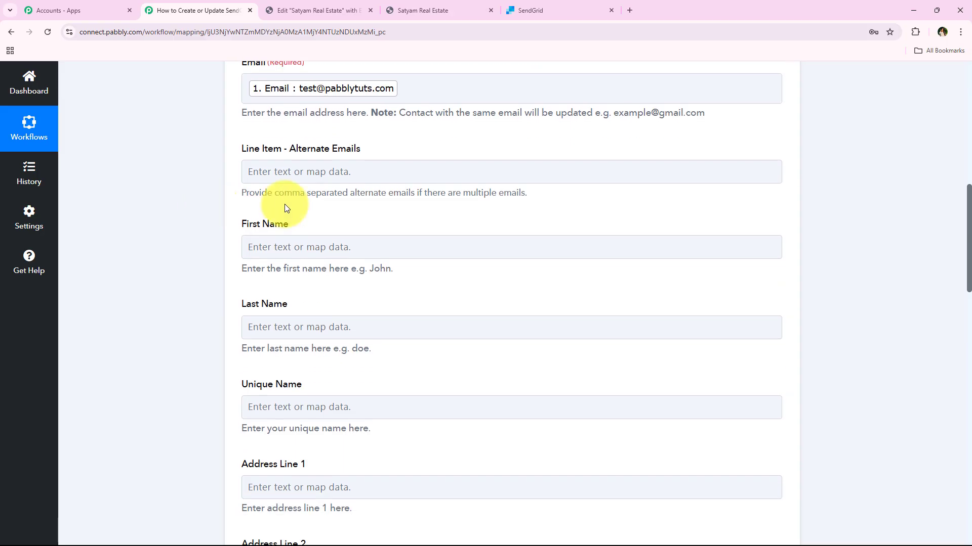
pyautogui.moveTo(288, 147); pyautogui.dragTo(385, 150)
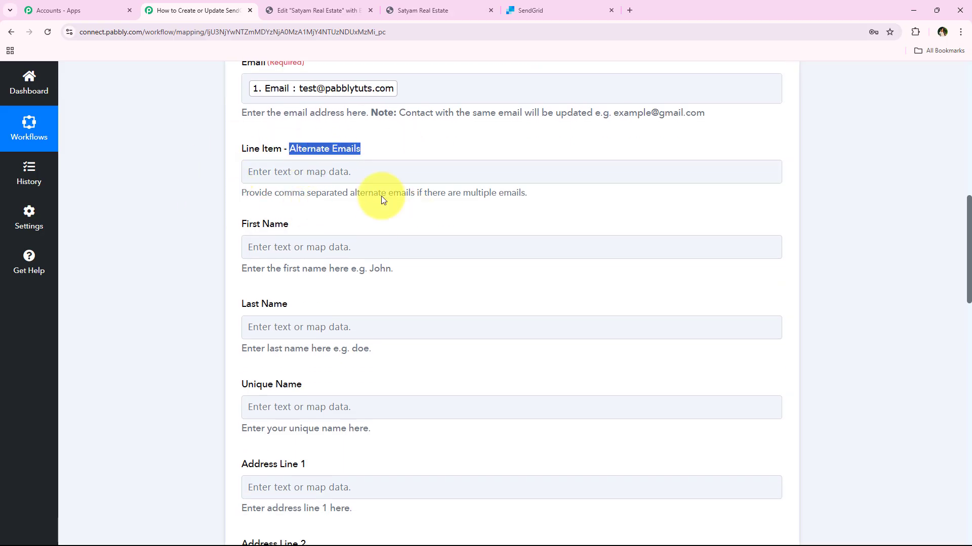
pyautogui.scroll(-1, 237, 232)
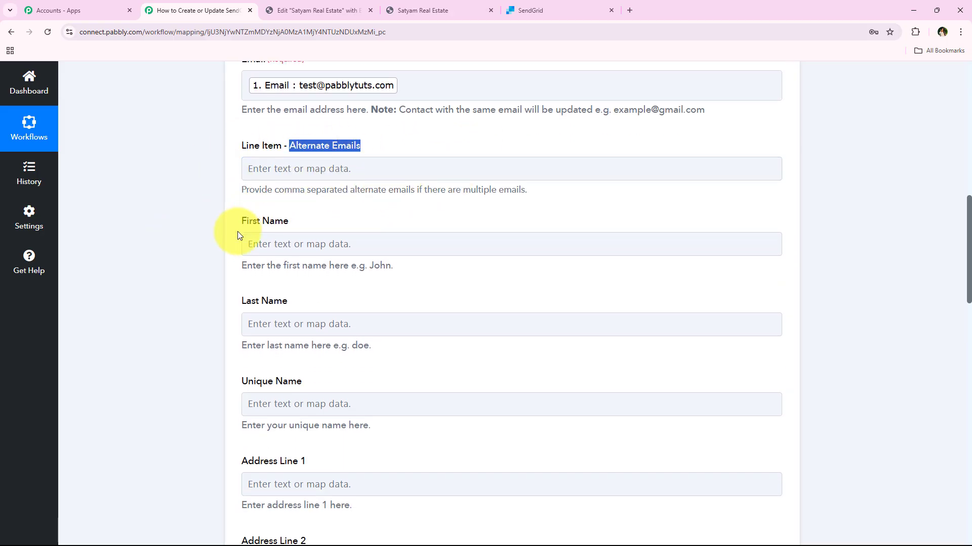
pyautogui.moveTo(238, 173); pyautogui.dragTo(289, 174)
pyautogui.moveTo(347, 240); pyautogui.dragTo(358, 213)
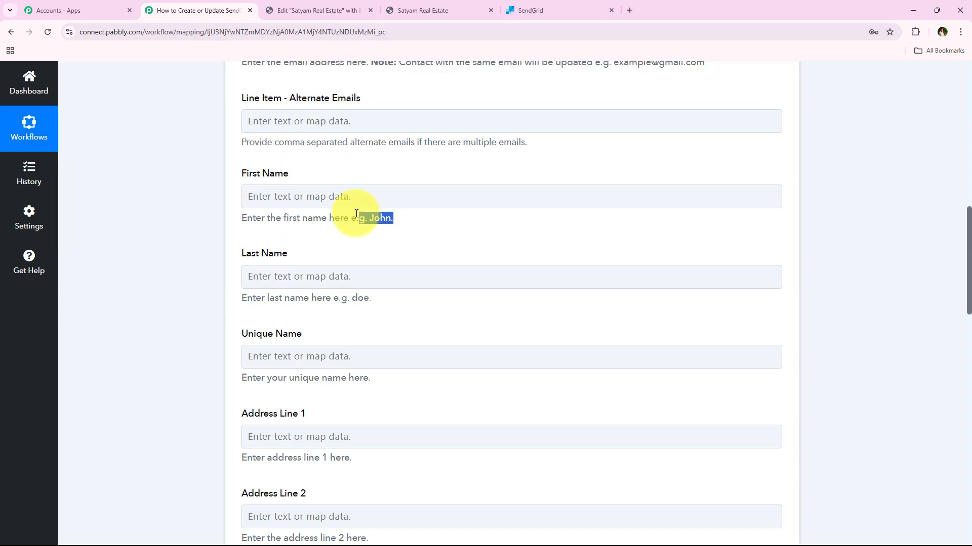
pyautogui.click(359, 201)
pyautogui.write('na')
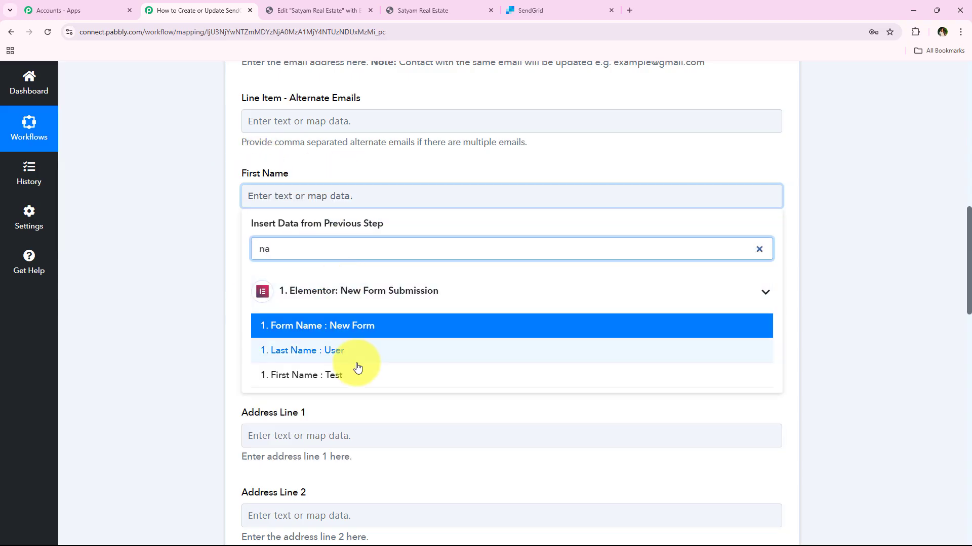
pyautogui.click(334, 375)
pyautogui.click(229, 244)
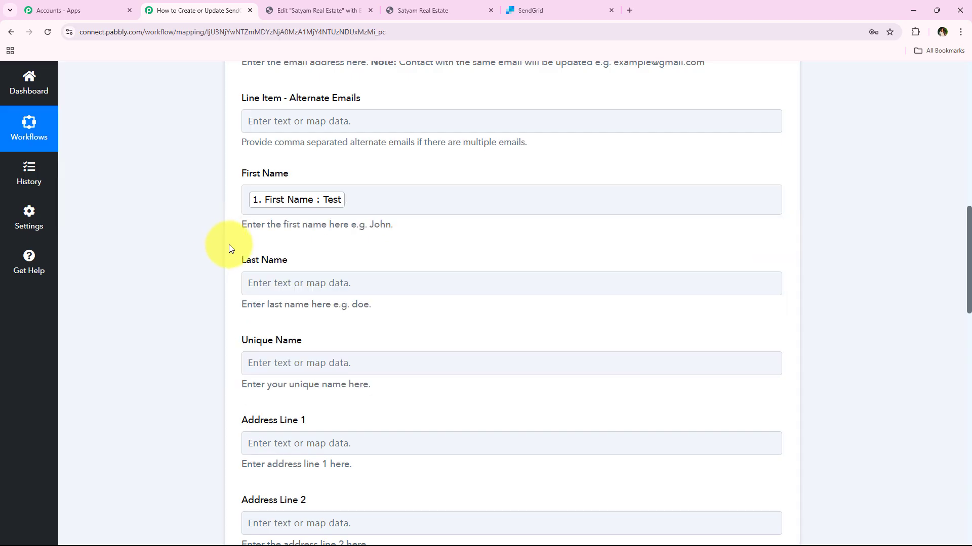
# Step: Map the Last Name field to the Last Name value from the Elementor submission
pyautogui.click(260, 280)
pyautogui.write('las')
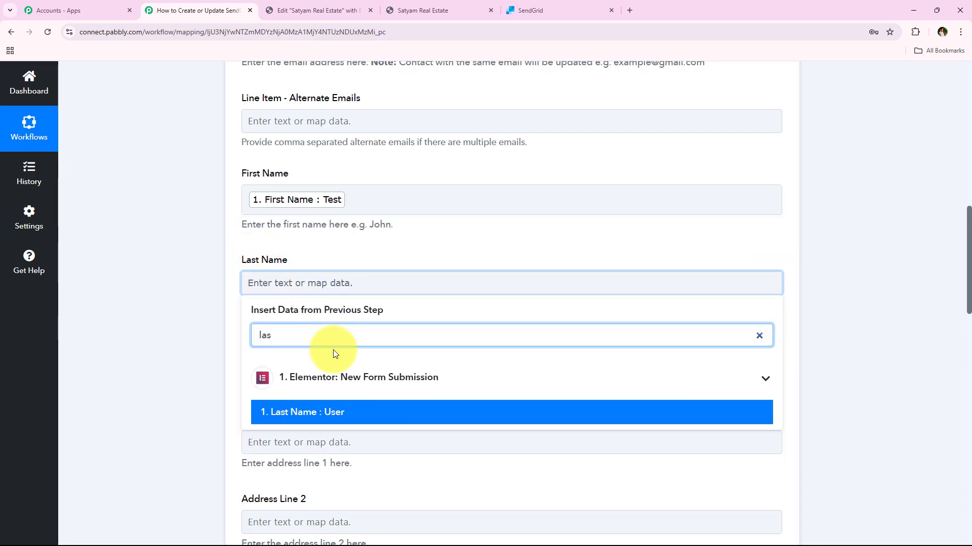
pyautogui.click(354, 412)
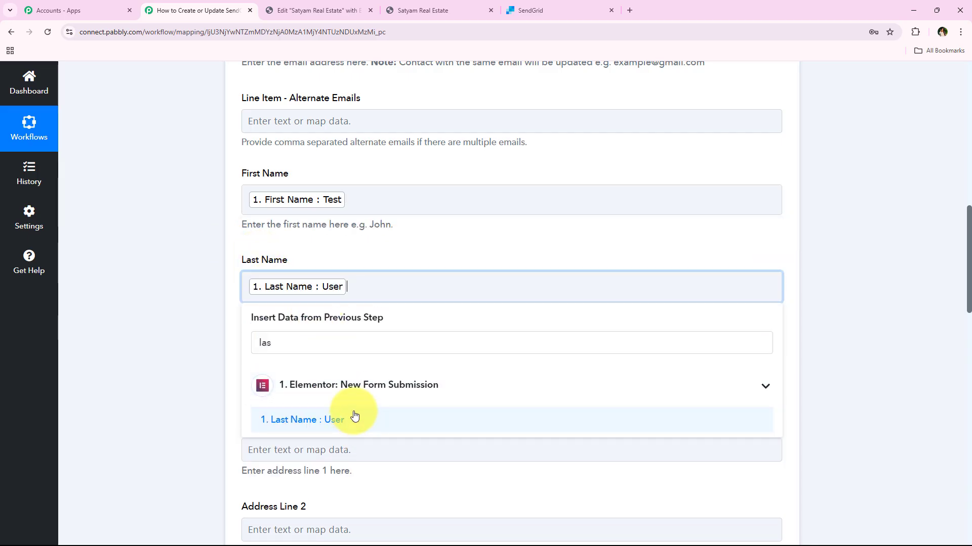
pyautogui.click(139, 263)
# Step: Map the Phone Number field of the SendGrid contact to the Mobile Number value from the Elementor submission
pyautogui.scroll(-9, 160, 357)
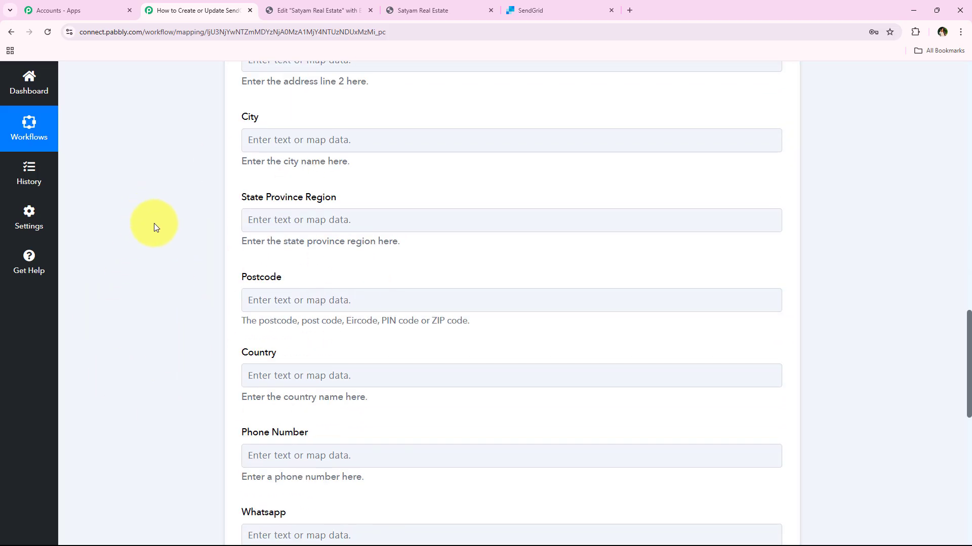
pyautogui.scroll(-2, 160, 273)
pyautogui.scroll(1, 180, 329)
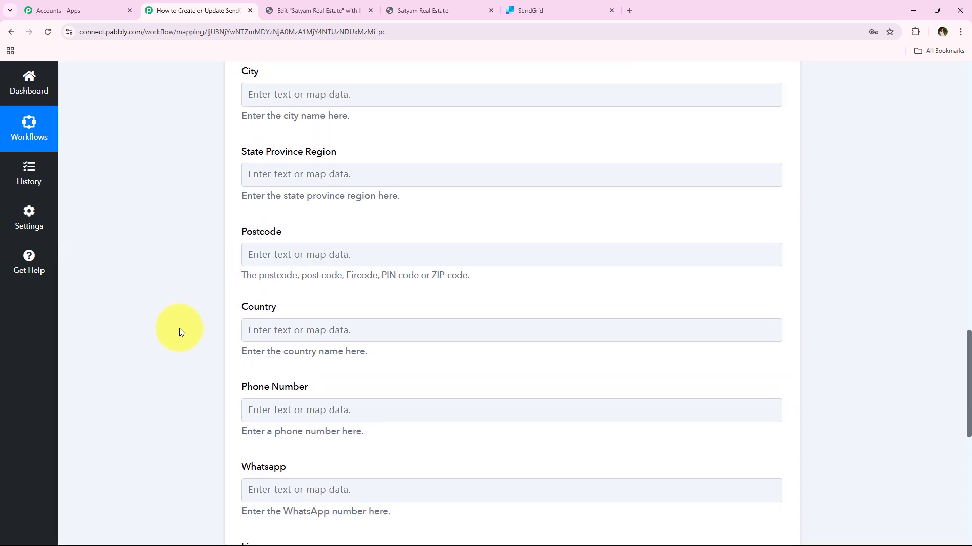
pyautogui.scroll(-3, 240, 330)
pyautogui.click(347, 258)
pyautogui.click(337, 314)
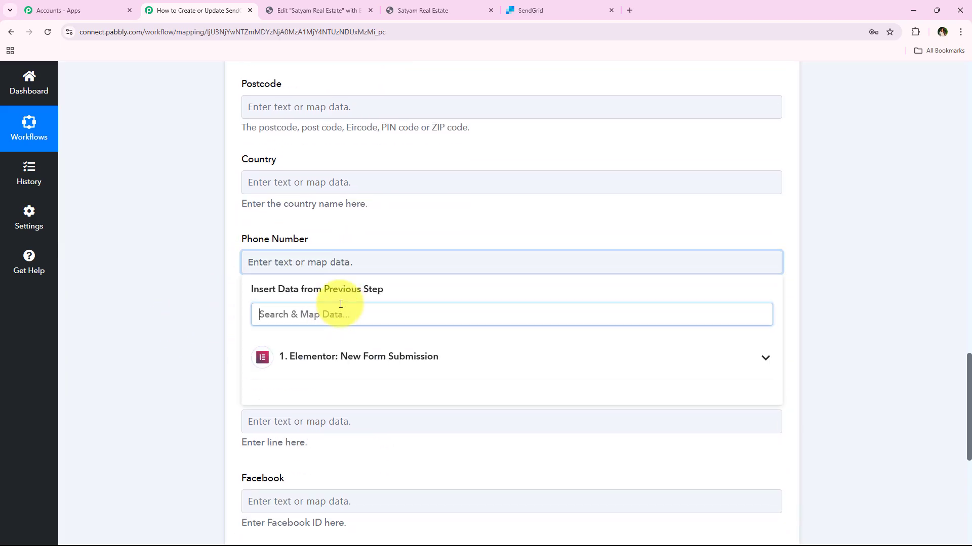
pyautogui.write('ph')
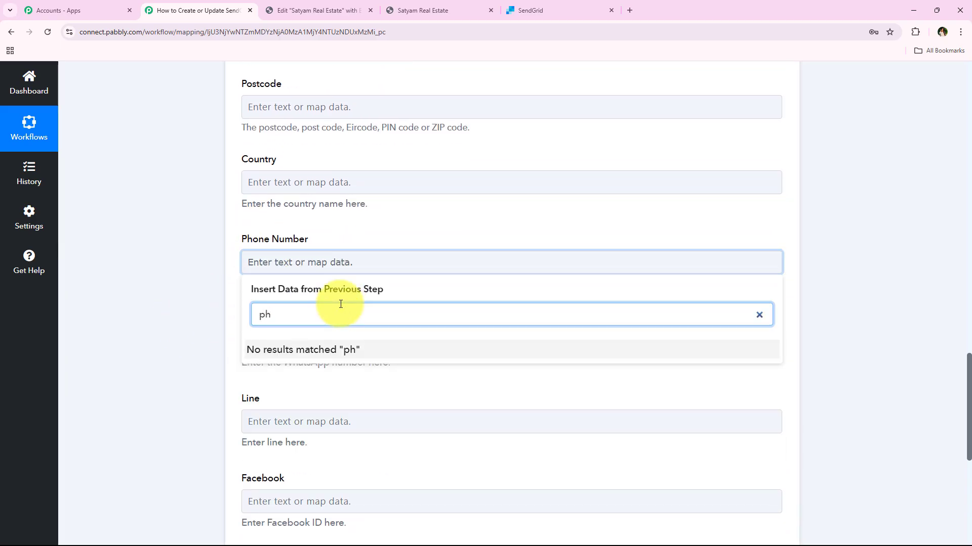
pyautogui.press('BackSpace')
pyautogui.press('BackSpace')
pyautogui.write('nu')
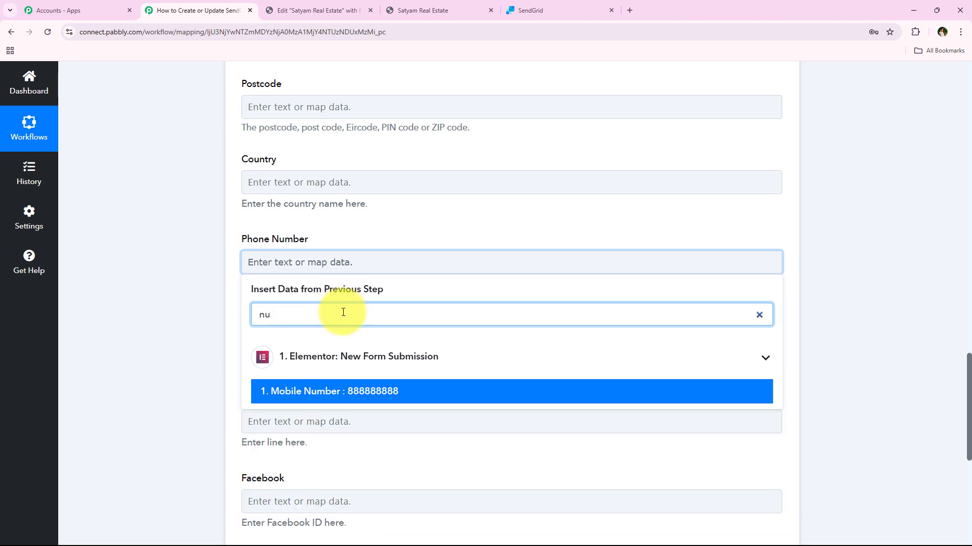
pyautogui.click(341, 390)
# Step: Check the remaining contact fields, leave them empty, and save the SendGrid action with a test request
pyautogui.scroll(-1, 204, 379)
pyautogui.scroll(-5, 204, 378)
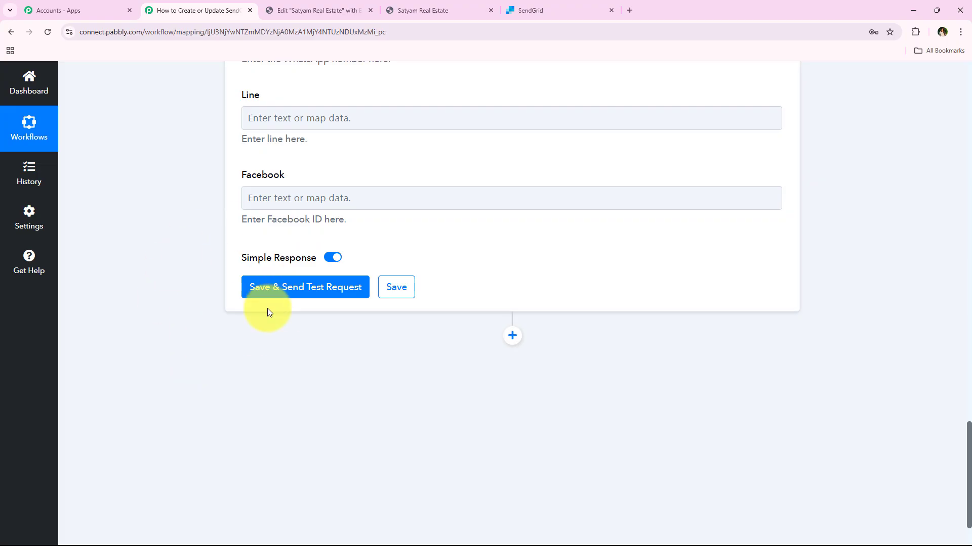
pyautogui.scroll(4, 184, 324)
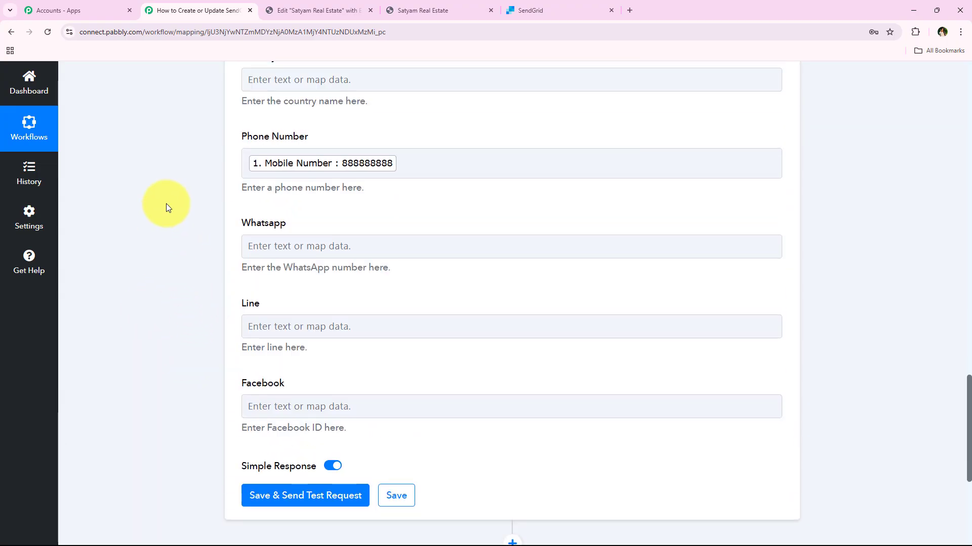
pyautogui.scroll(7, 158, 202)
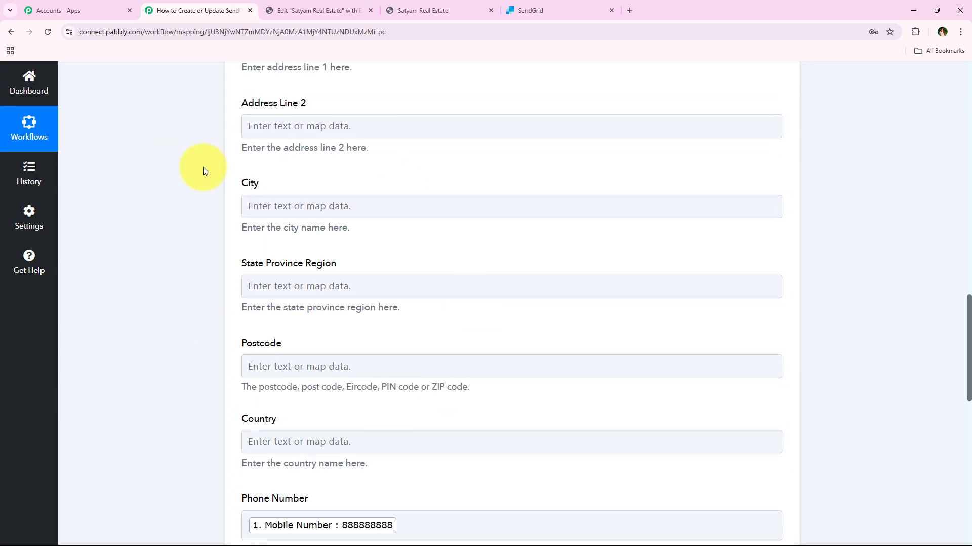
pyautogui.scroll(-8, 208, 253)
pyautogui.scroll(-5, 210, 300)
pyautogui.click(298, 220)
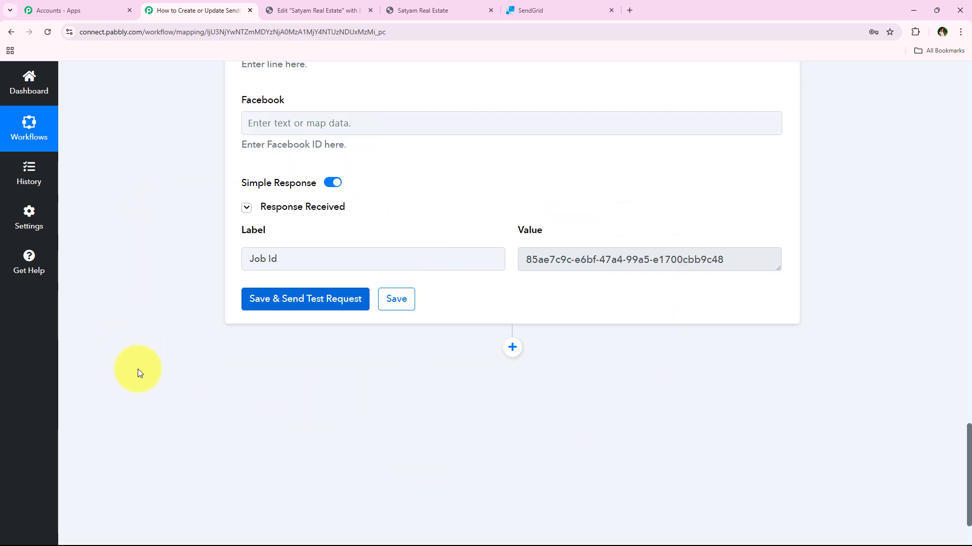
# Step: Check the response of the test request and collapse the SendGrid Add or Update a Contact step
pyautogui.scroll(-2, 169, 208)
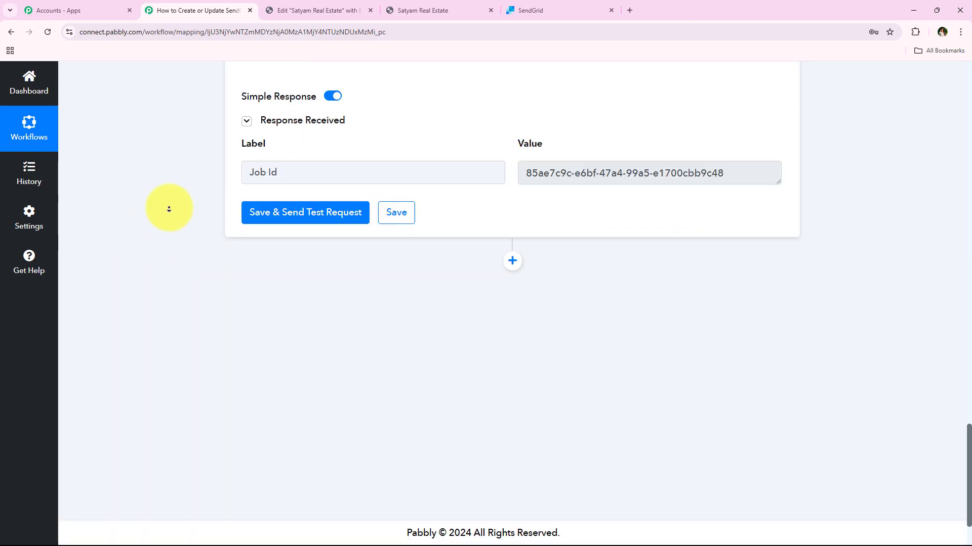
pyautogui.scroll(8, 169, 209)
pyautogui.scroll(20, 169, 208)
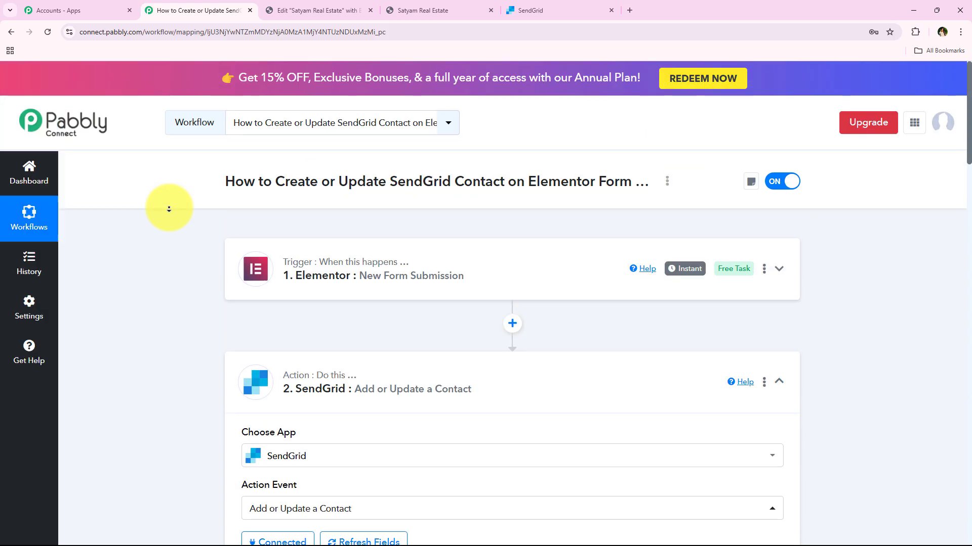
pyautogui.click(409, 400)
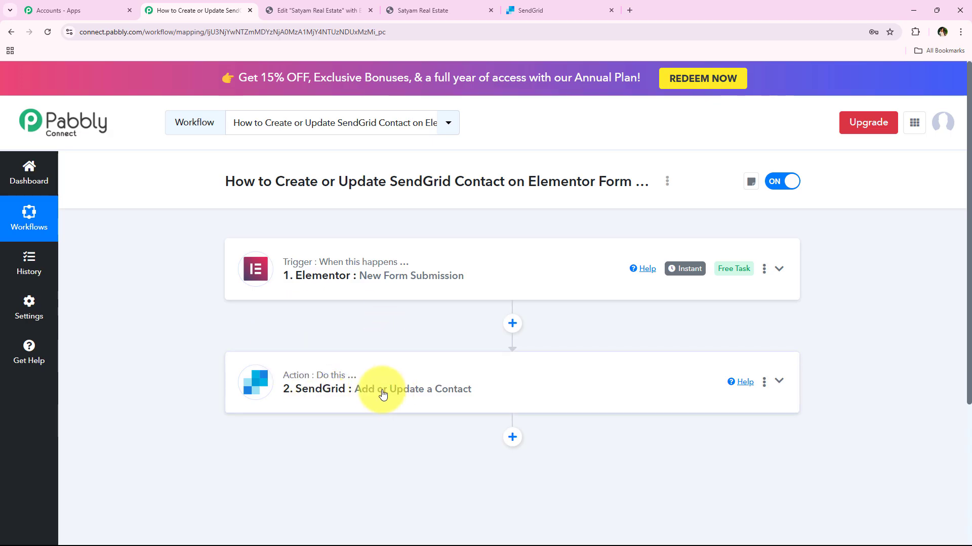
# Step: Switch to SendGrid and open the Elementor Leads list in the marketing contacts
pyautogui.click(509, 6)
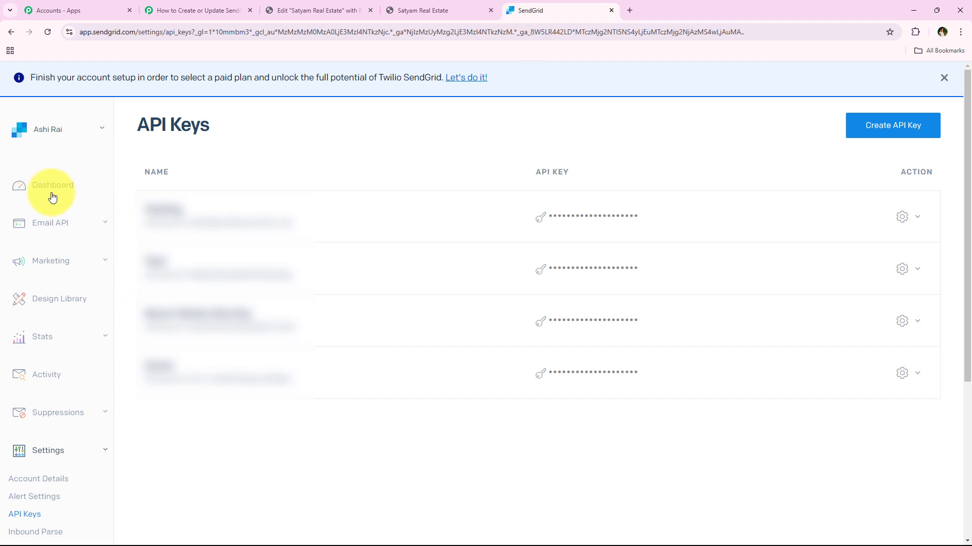
pyautogui.click(51, 260)
pyautogui.click(41, 325)
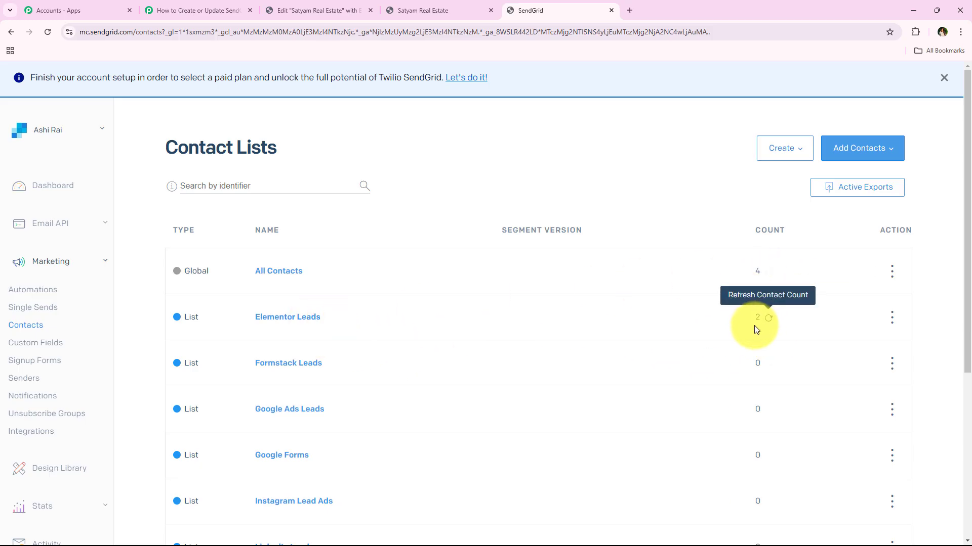
pyautogui.click(270, 323)
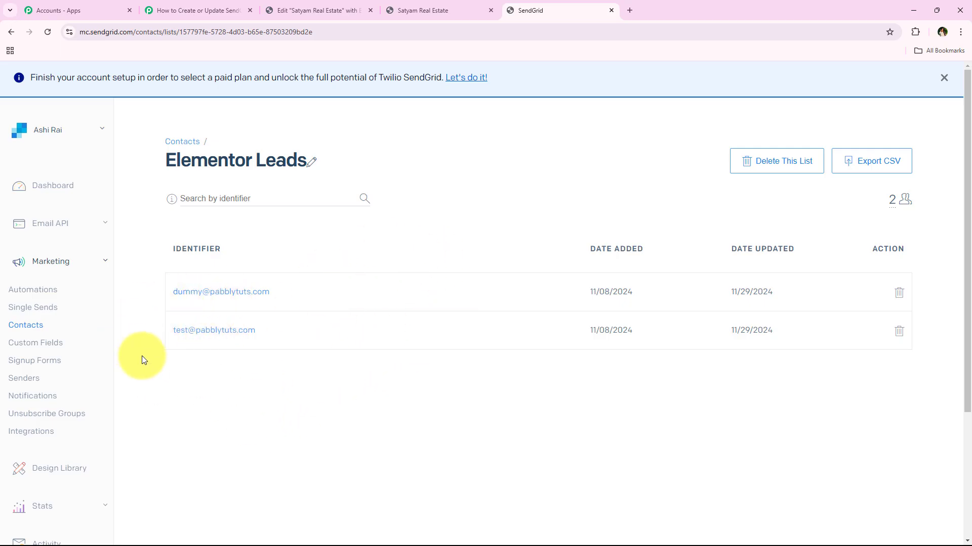
# Step: Open the test contact in the Elementor Leads list and check its name, email, address and phone number fields
pyautogui.click(211, 332)
pyautogui.scroll(-2, 343, 326)
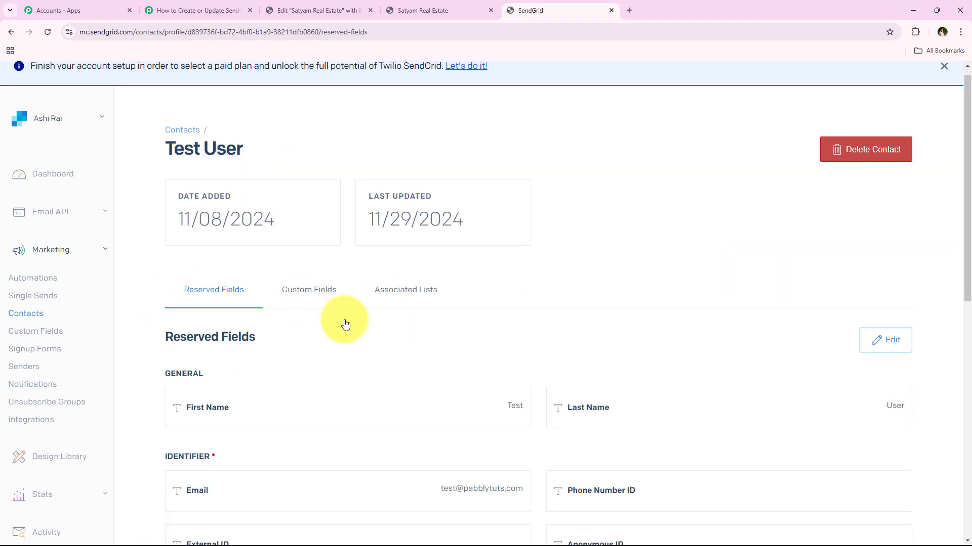
pyautogui.scroll(-1, 379, 348)
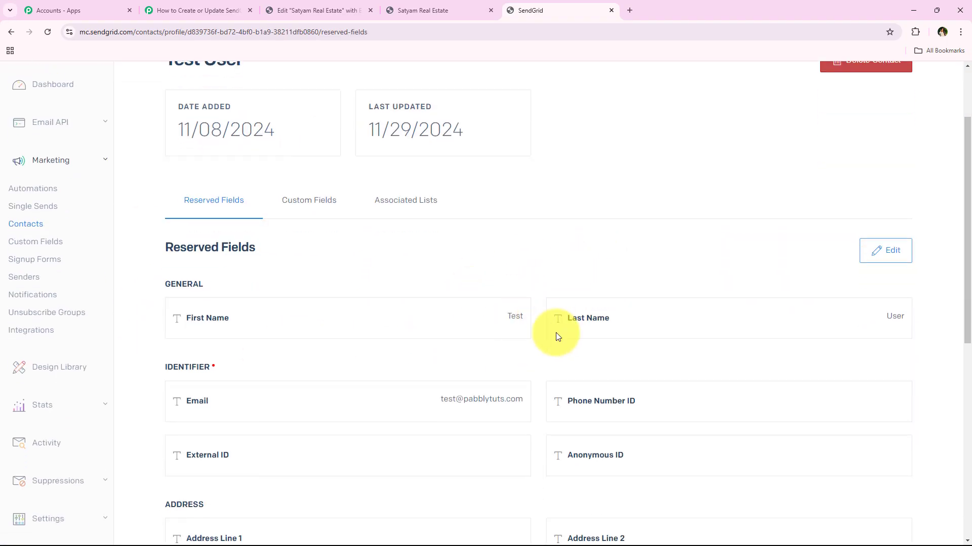
pyautogui.scroll(-5, 349, 307)
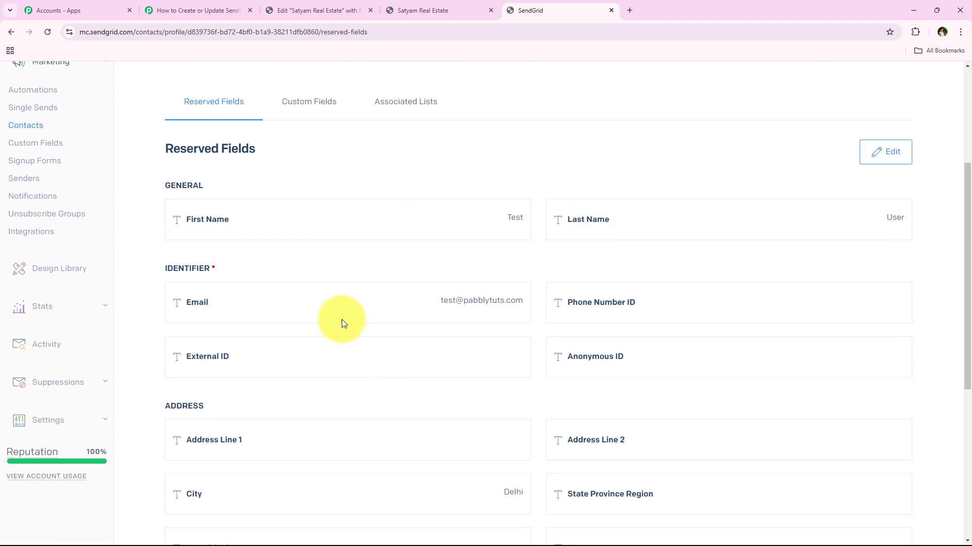
pyautogui.scroll(-3, 341, 372)
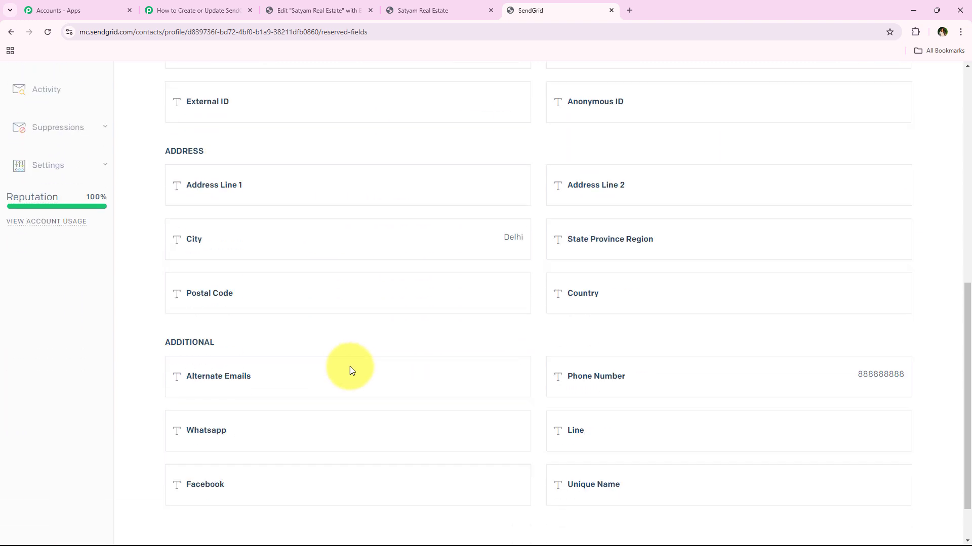
pyautogui.scroll(10, 137, 192)
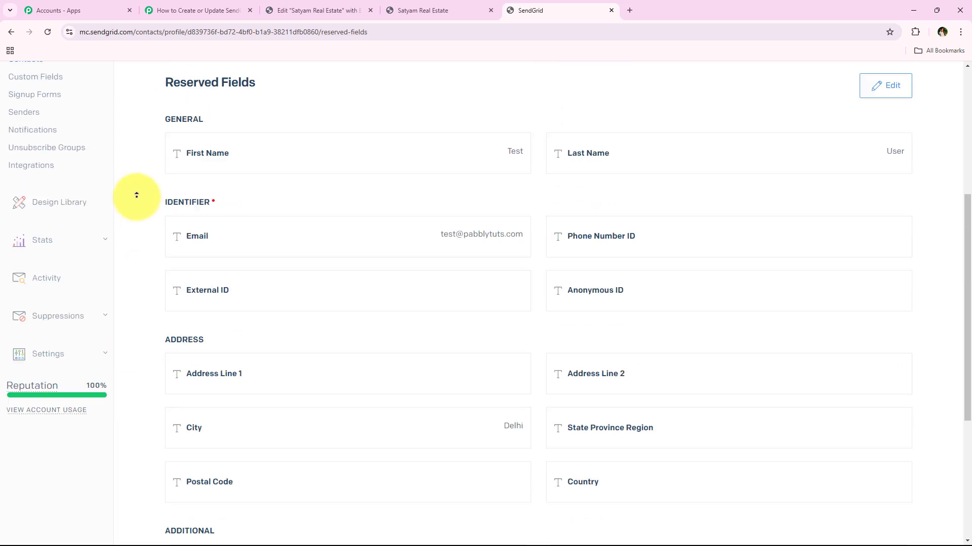
# Step: Switch to the Property Inquiry Form, fill in the saved demo contact's details, and remove everything after "demo" before the @ in the email
pyautogui.click(198, 10)
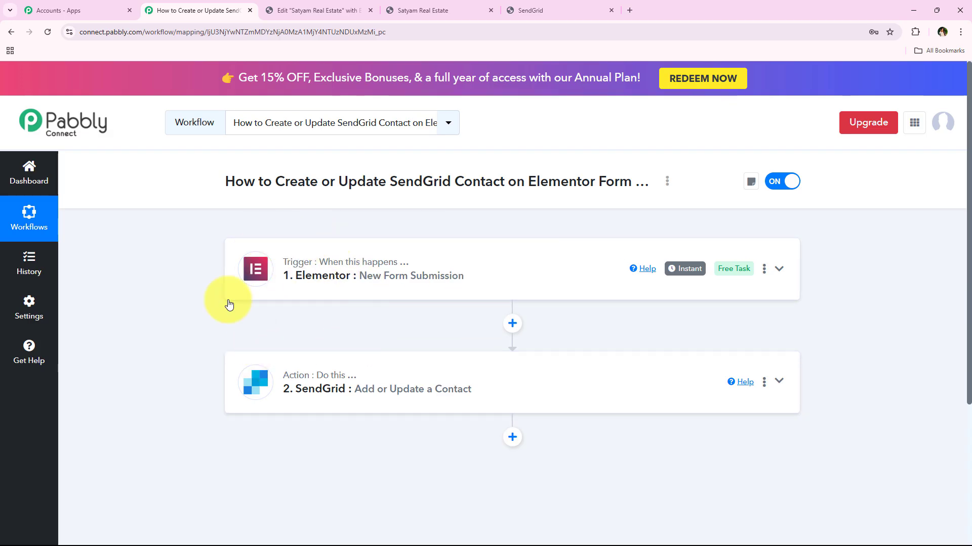
pyautogui.click(435, 7)
pyautogui.click(286, 160)
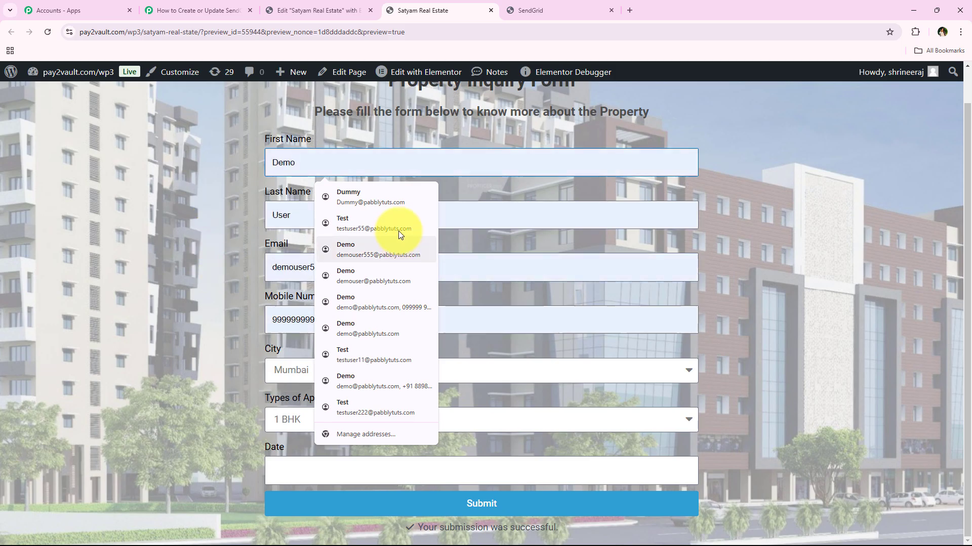
pyautogui.click(376, 245)
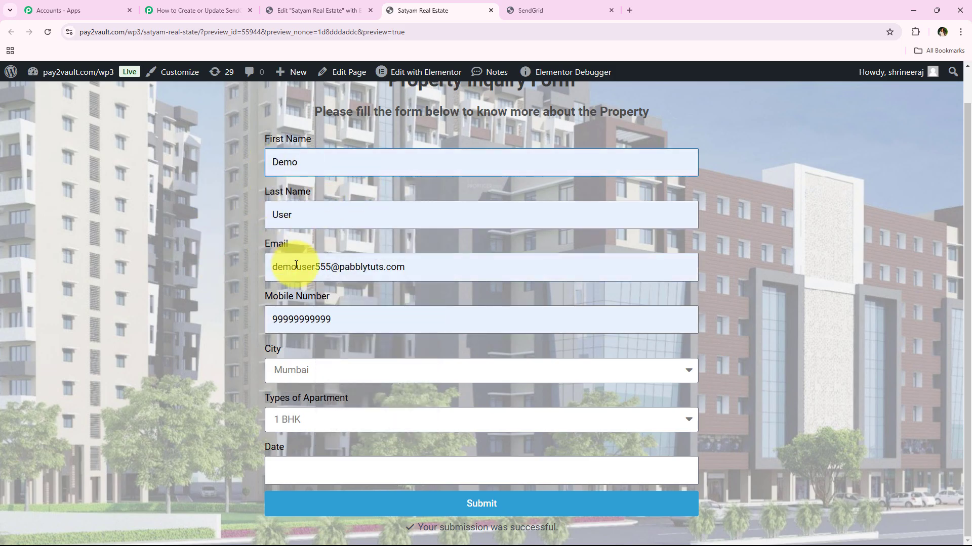
pyautogui.moveTo(326, 271); pyautogui.dragTo(297, 271)
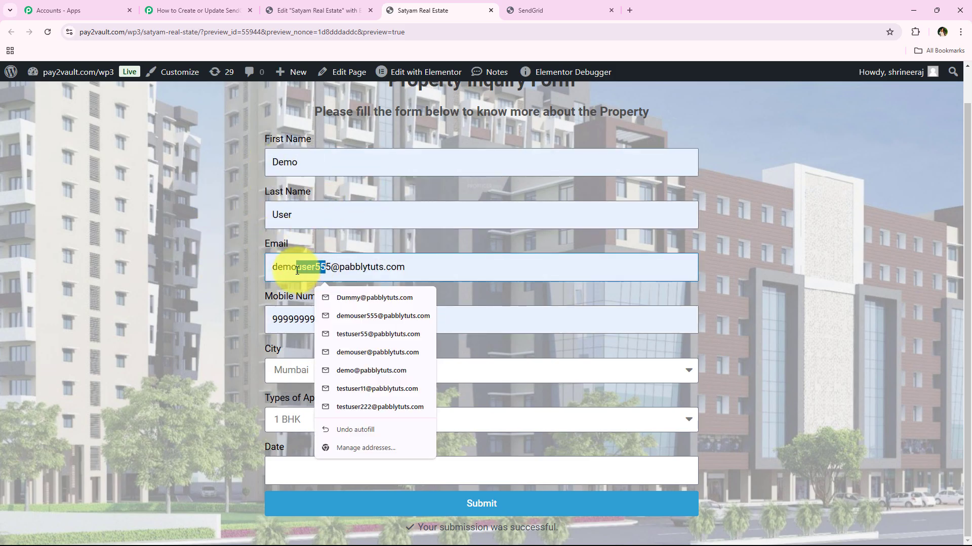
pyautogui.press('BackSpace')
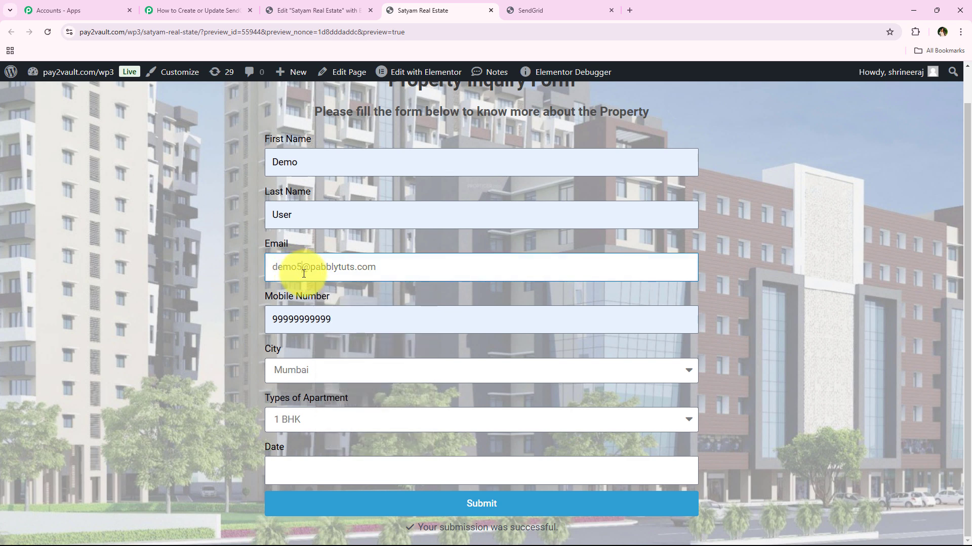
pyautogui.press('BackSpace')
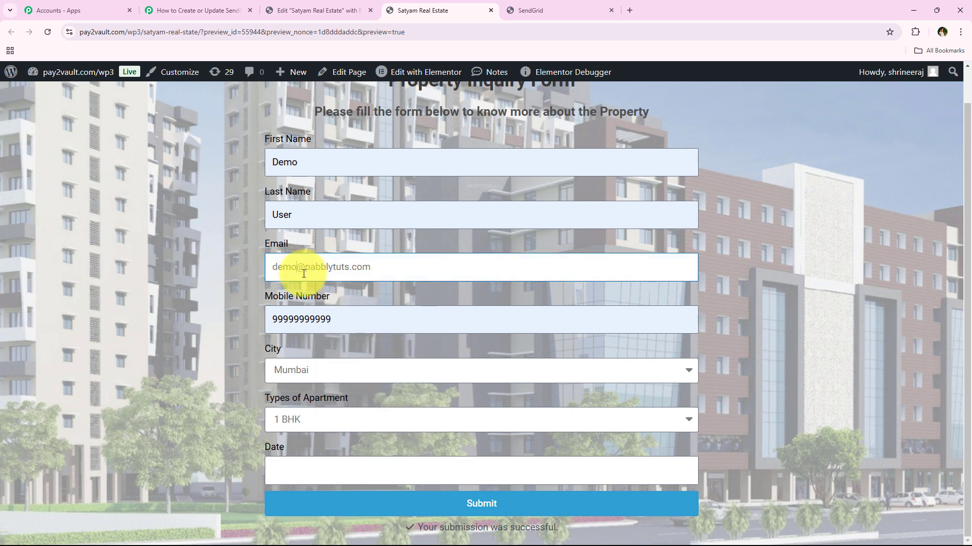
# Step: Set the form's city to Bangalore, the apartment type to 3 BHK and the date to 2024-12-20
pyautogui.click(278, 379)
pyautogui.click(290, 438)
pyautogui.click(294, 425)
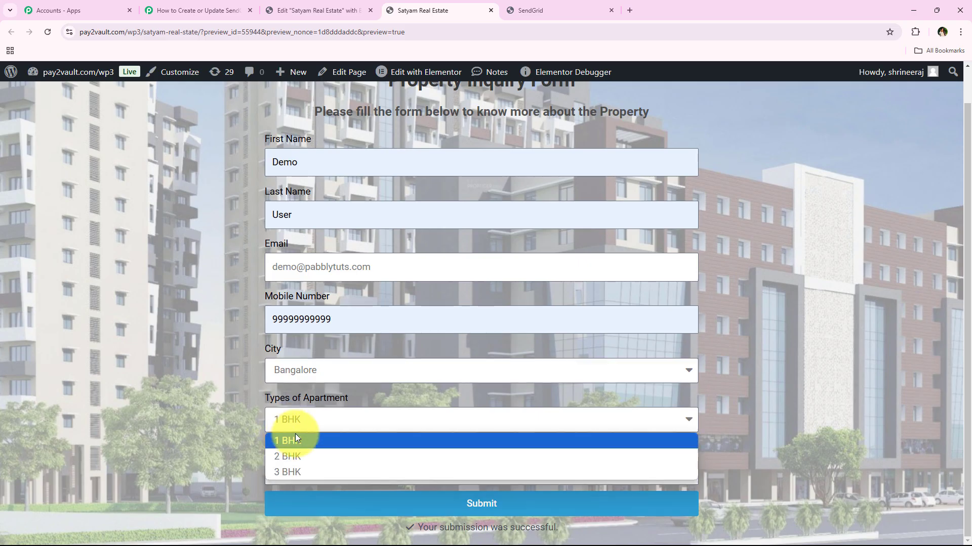
pyautogui.click(304, 472)
pyautogui.click(303, 468)
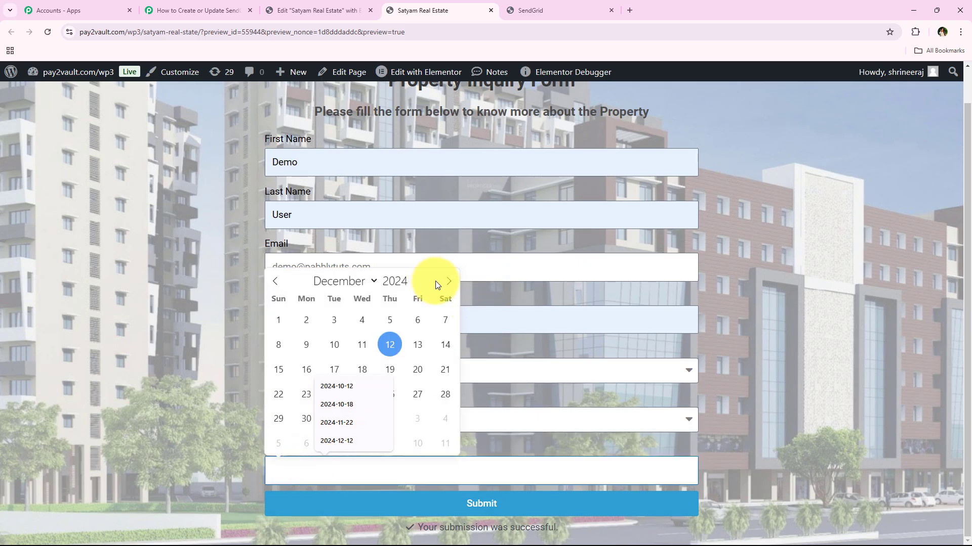
pyautogui.click(417, 370)
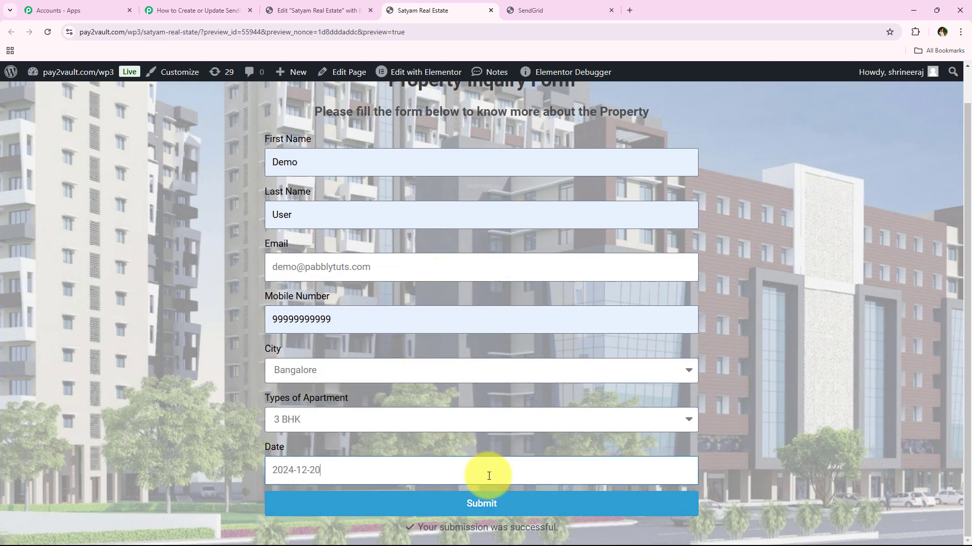
# Step: Submit the property inquiry and check the submission message below the form
pyautogui.click(529, 502)
pyautogui.scroll(1, 220, 339)
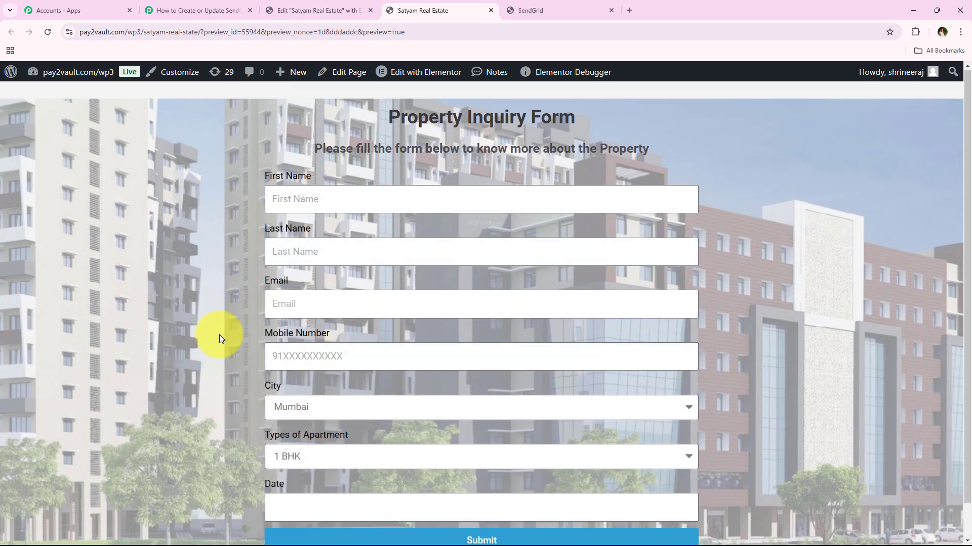
pyautogui.scroll(-1, 220, 336)
pyautogui.moveTo(439, 528); pyautogui.dragTo(465, 527)
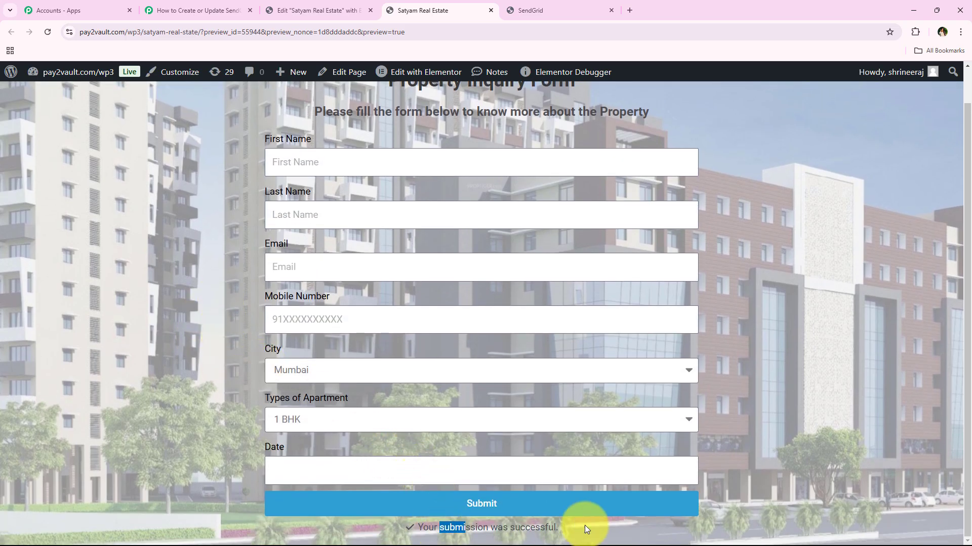
pyautogui.moveTo(586, 529); pyautogui.dragTo(592, 529)
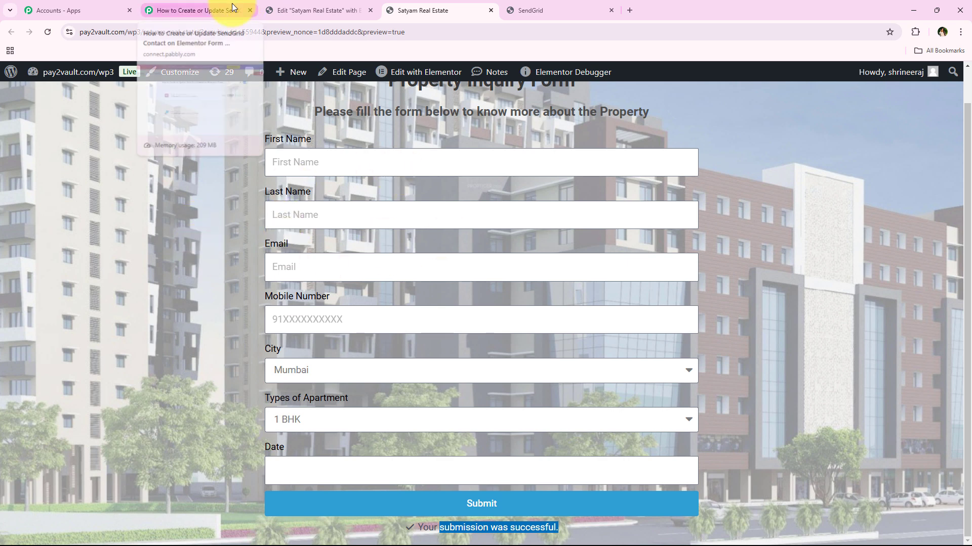
# Step: Switch to SendGrid, return to the contact lists, refresh the Elementor Leads contact count and open that list
pyautogui.click(526, 6)
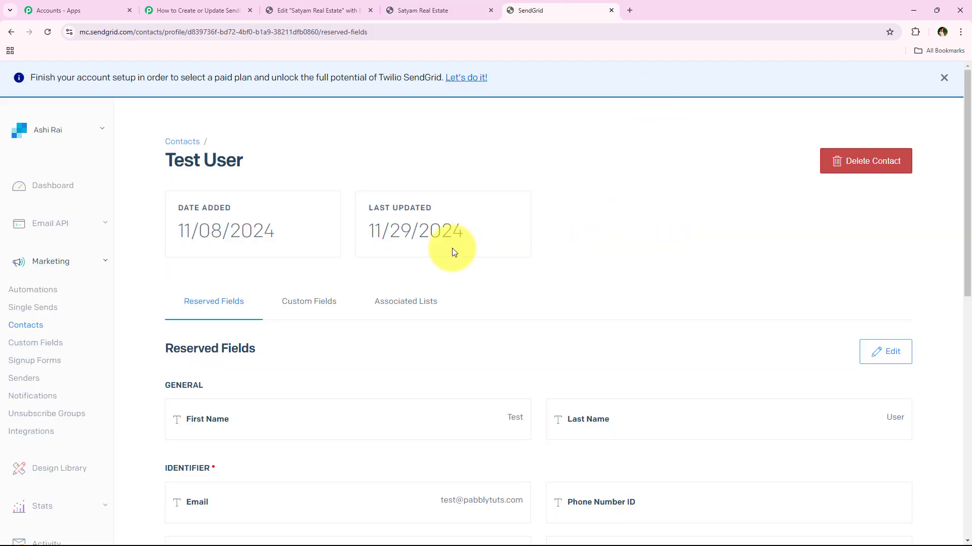
pyautogui.click(188, 146)
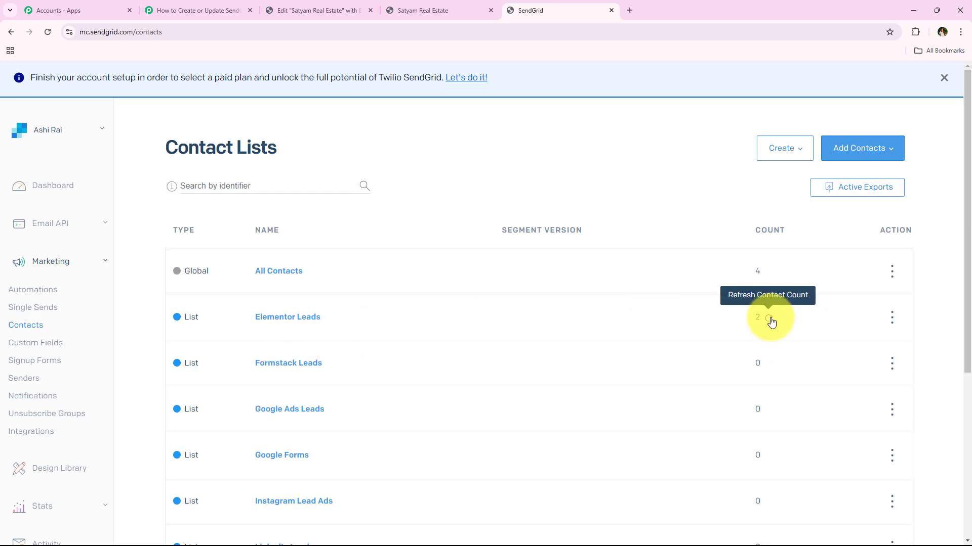
pyautogui.click(769, 319)
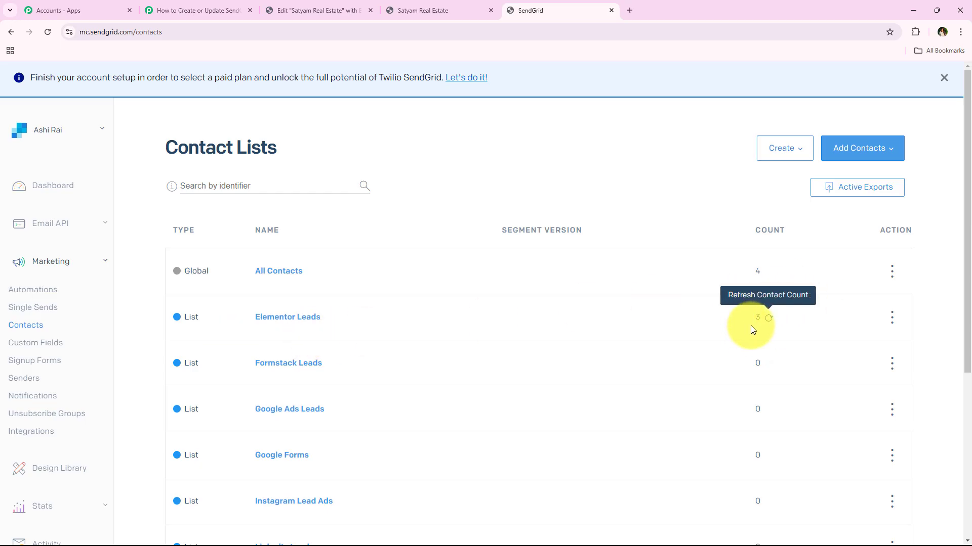
pyautogui.click(305, 323)
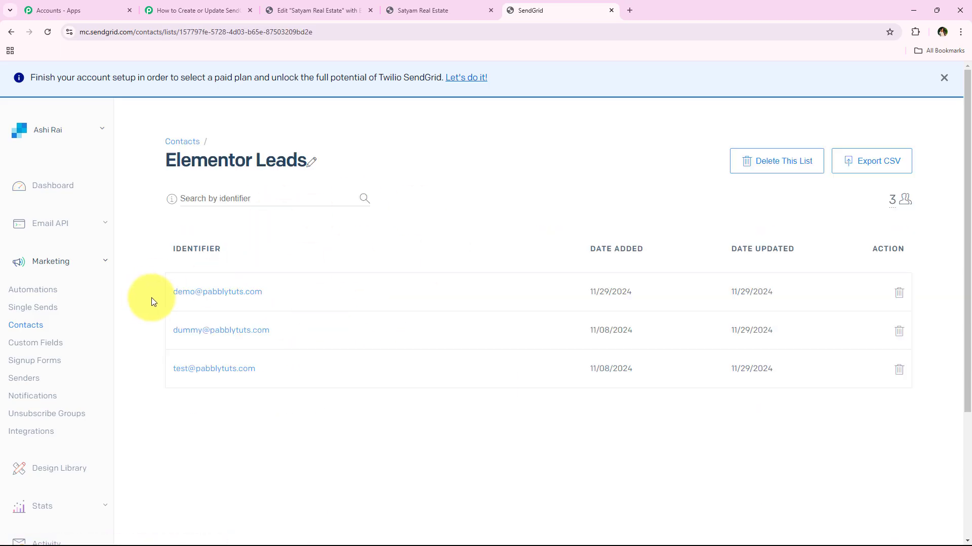
# Step: Open the demo contact in the Elementor Leads list and check its name, email, address and phone number fields
pyautogui.click(188, 293)
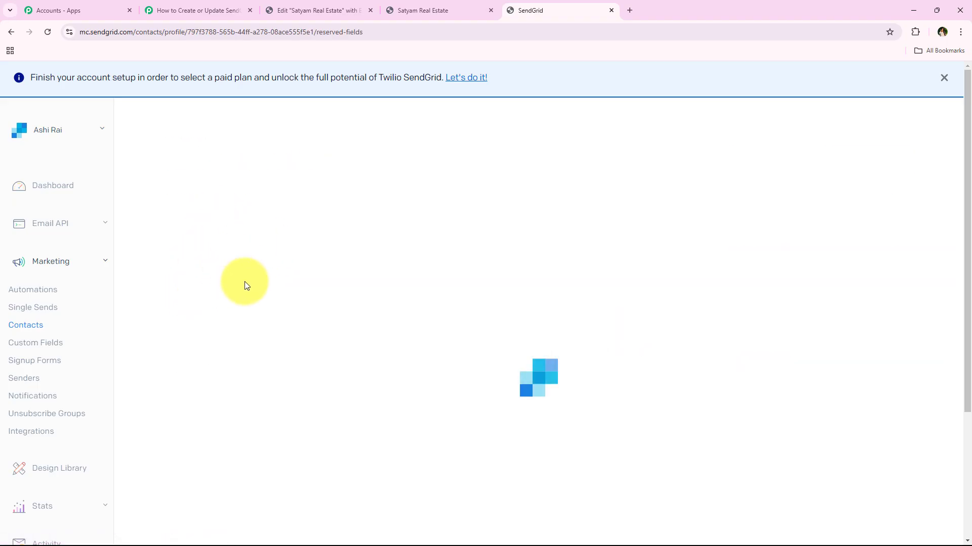
pyautogui.scroll(-4, 441, 249)
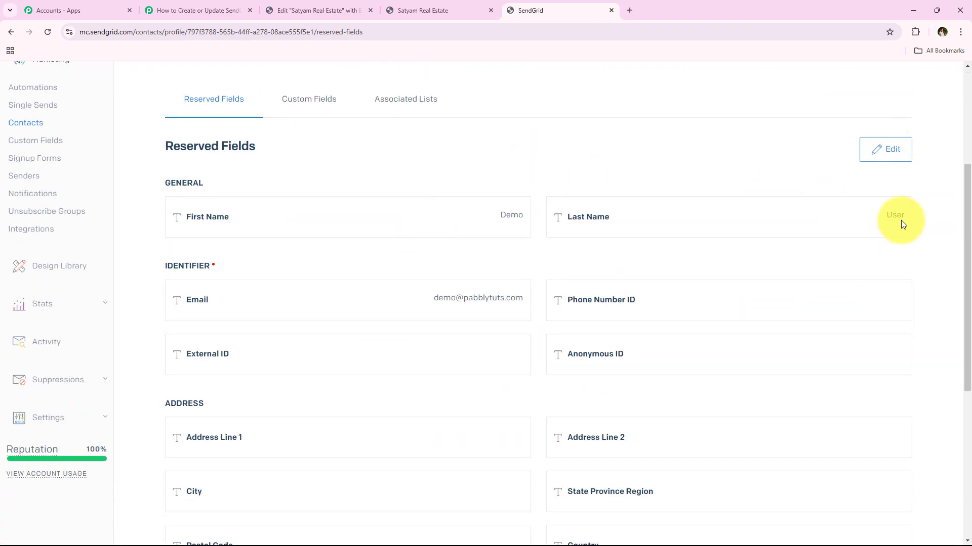
pyautogui.scroll(-5, 392, 319)
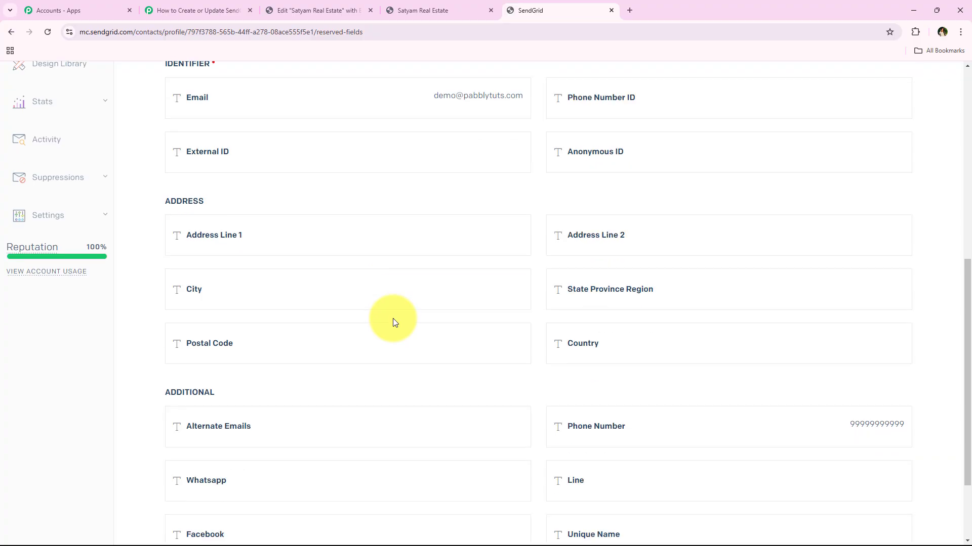
pyautogui.scroll(10, 278, 160)
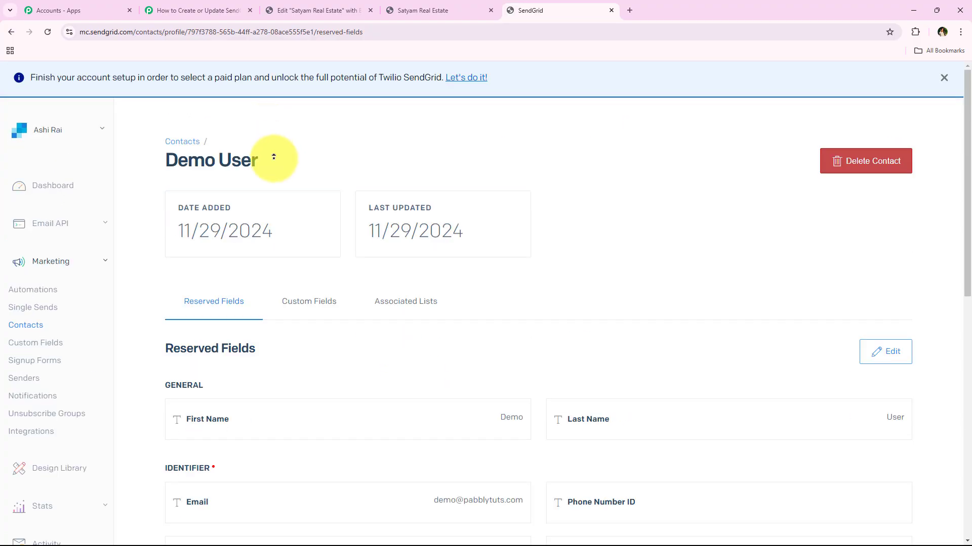
pyautogui.click(238, 12)
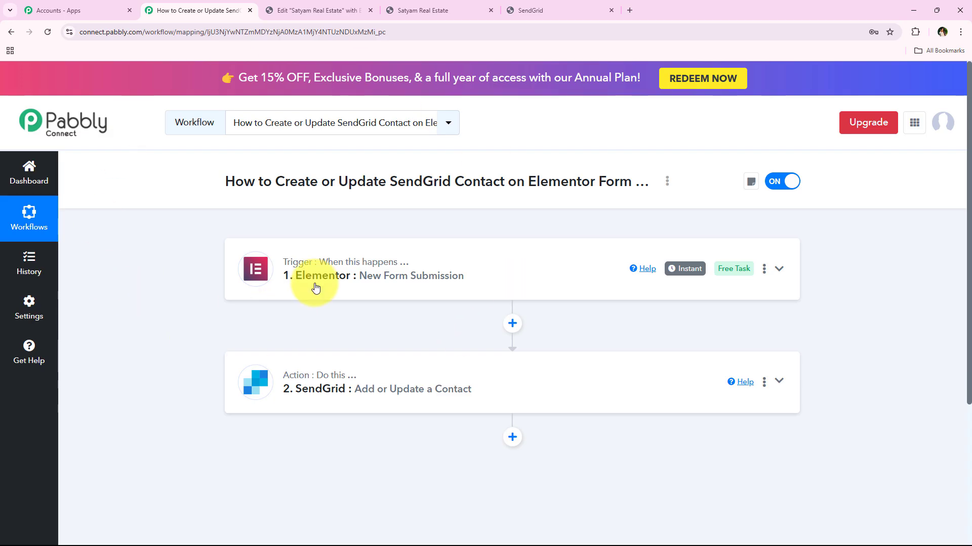
pyautogui.click(435, 5)
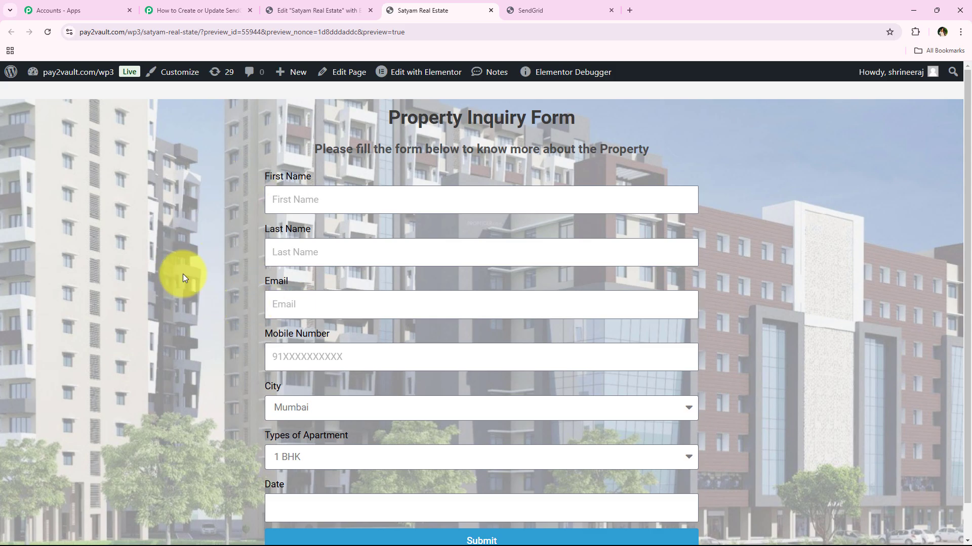
pyautogui.click(550, 9)
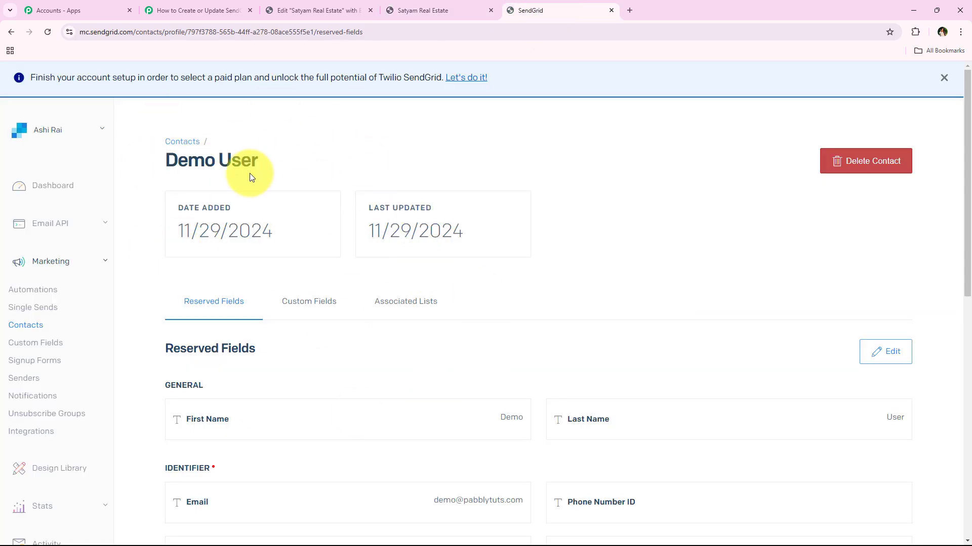
pyautogui.click(234, 8)
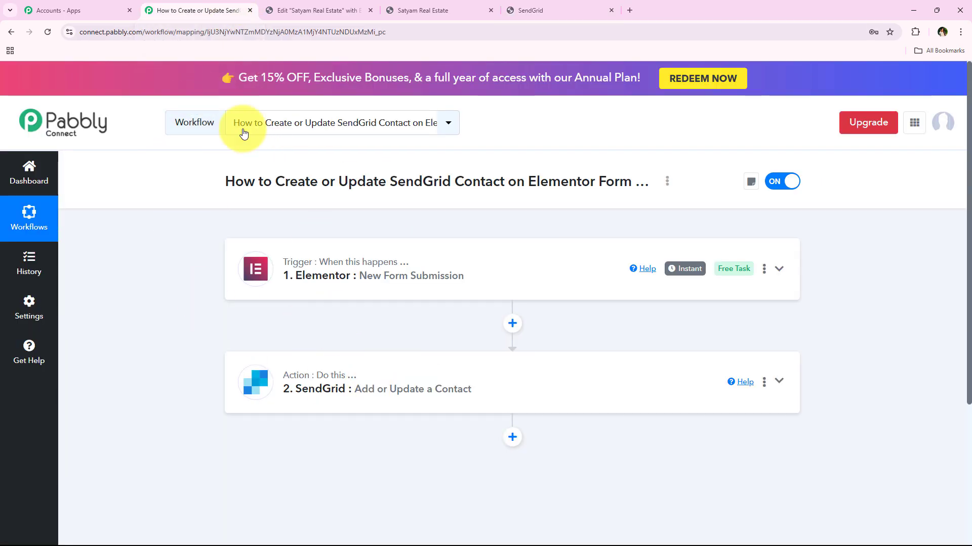